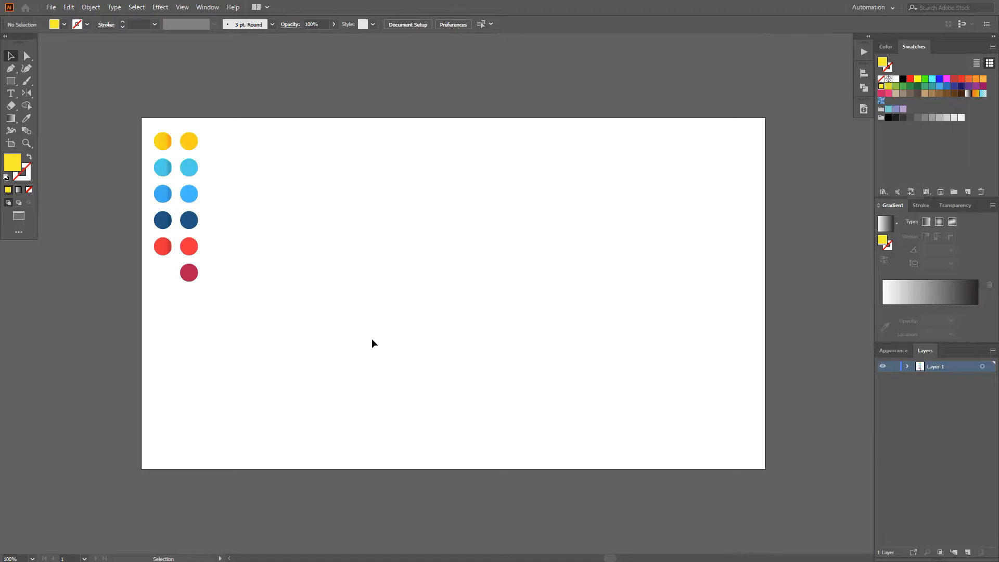
# Step: Draw a yellow rectangle about 56 by 85 px near the middle of the artboard
pyautogui.press('m')
pyautogui.scroll(1, 328, 250)
pyautogui.scroll(1, 343, 258)
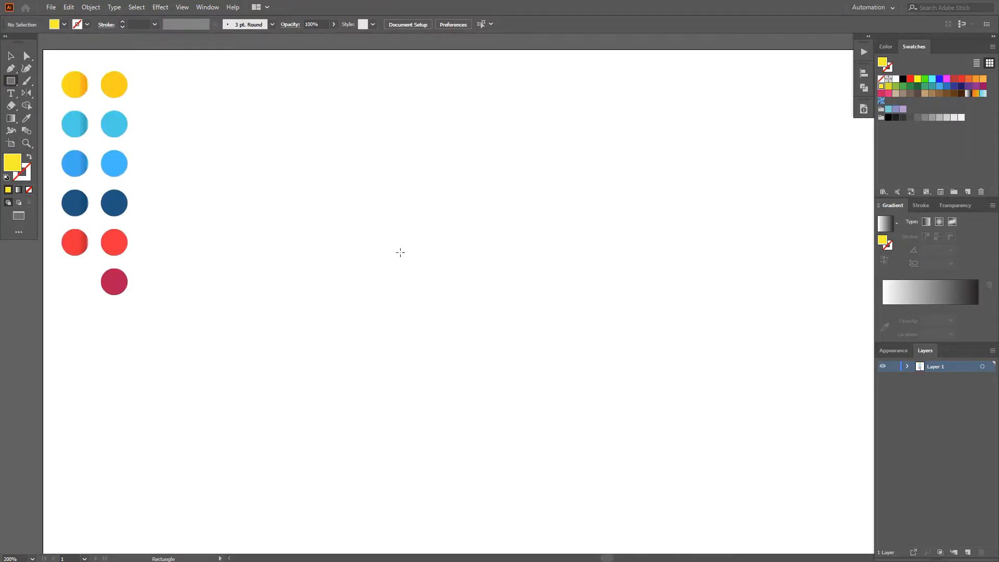
pyautogui.moveTo(398, 229); pyautogui.dragTo(467, 342)
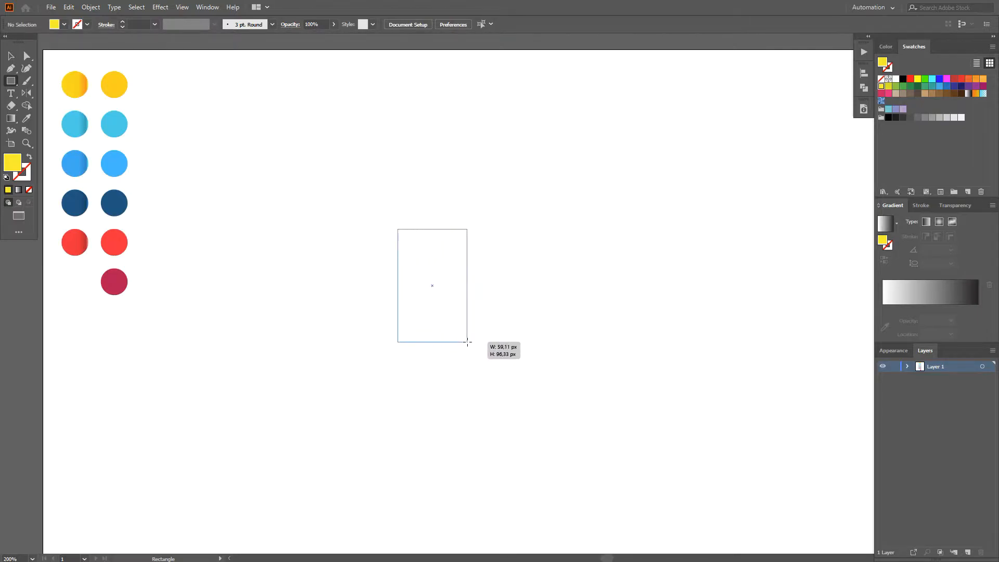
pyautogui.moveTo(467, 339); pyautogui.dragTo(464, 328)
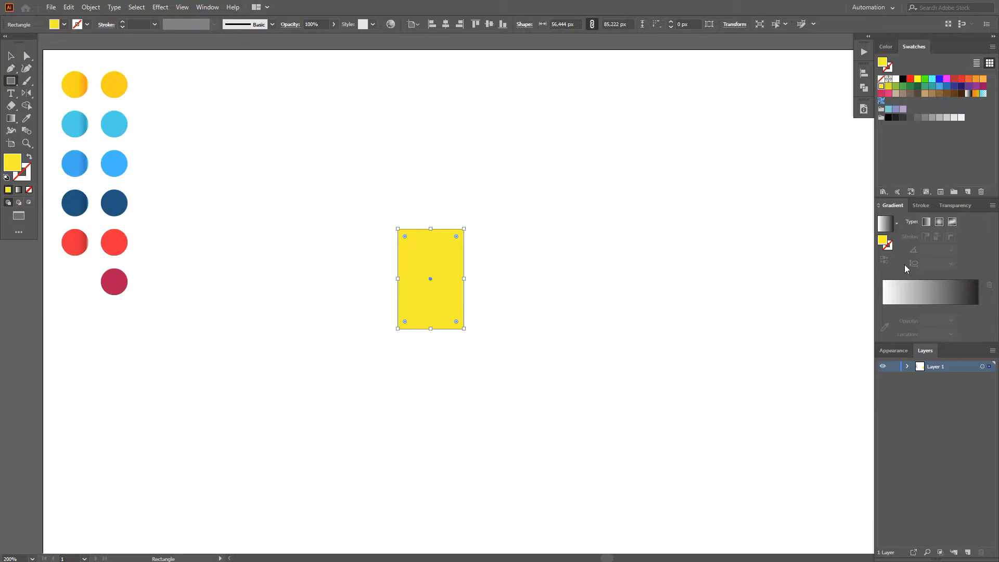
# Step: Set the rectangle's width to 47 px and its height to 80 px, with proportions unlinked
pyautogui.click(560, 24)
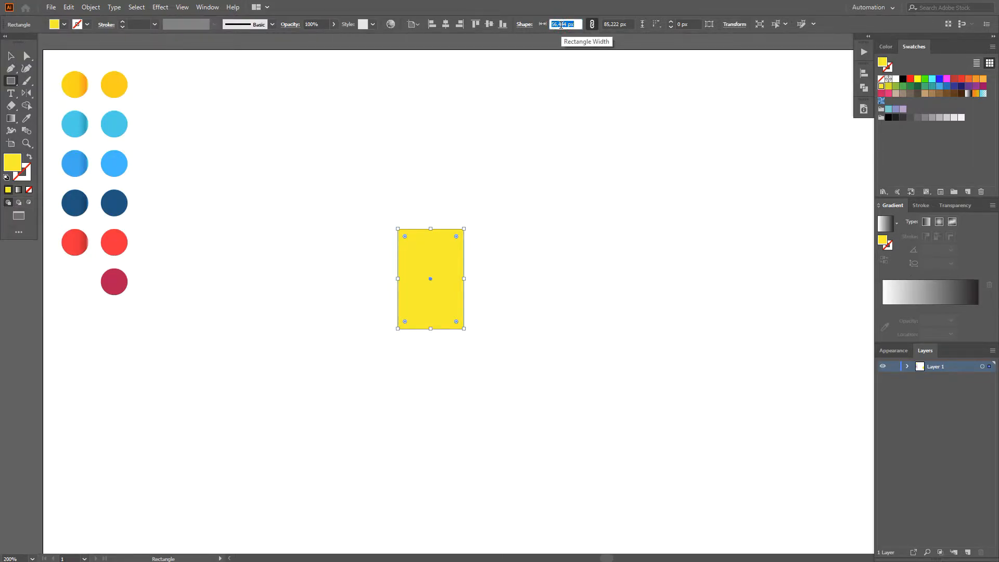
pyautogui.write('47')
pyautogui.press('Return')
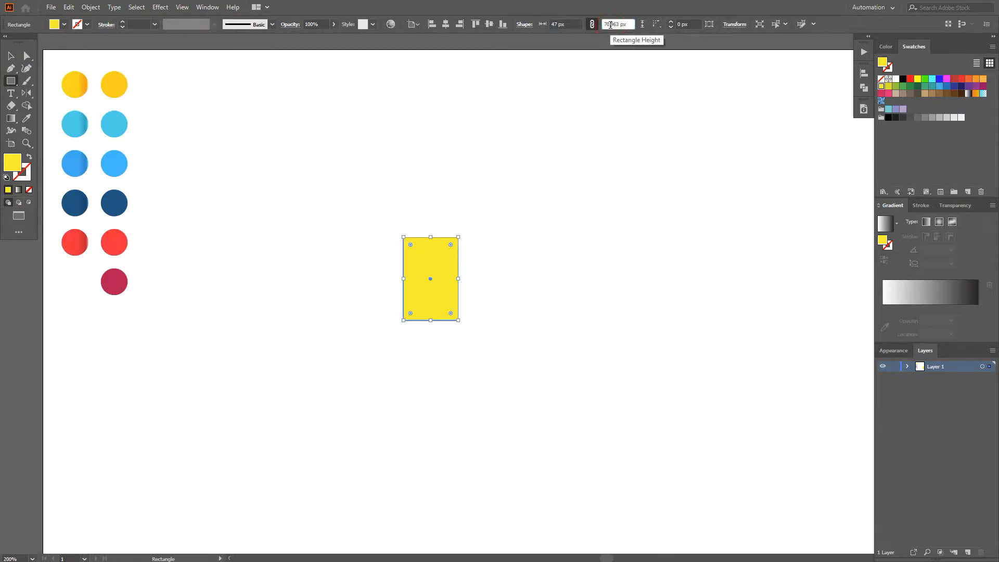
pyautogui.write('80')
pyautogui.press('Return')
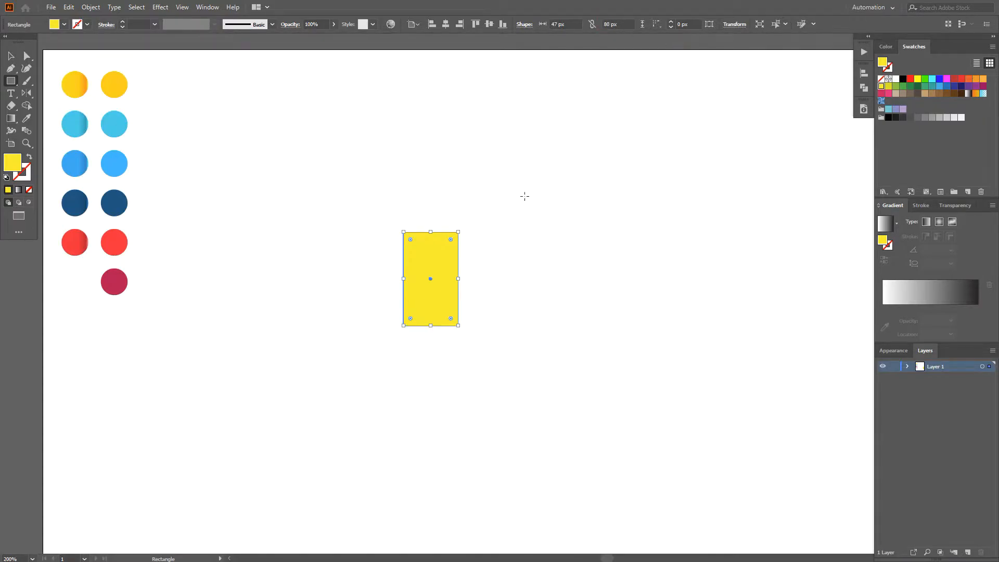
# Step: Duplicate the rectangle and place the copy flush against the original's right edge
pyautogui.press('v')
pyautogui.click(425, 208)
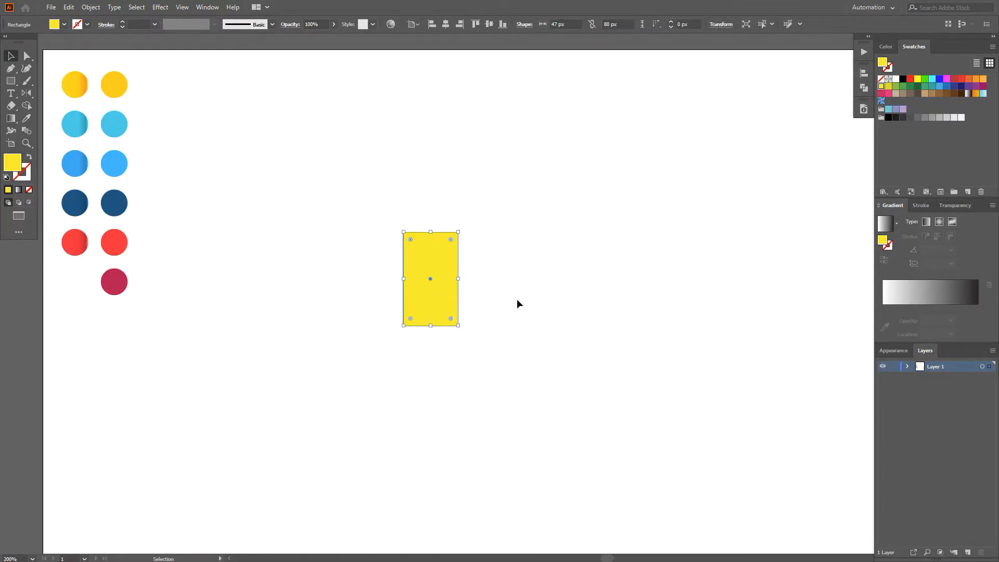
pyautogui.press('space')
pyautogui.moveTo(518, 299); pyautogui.dragTo(497, 287)
pyautogui.click(497, 286)
pyautogui.click(430, 282)
pyautogui.scroll(1, 430, 282)
pyautogui.moveTo(430, 282); pyautogui.dragTo(492, 273)
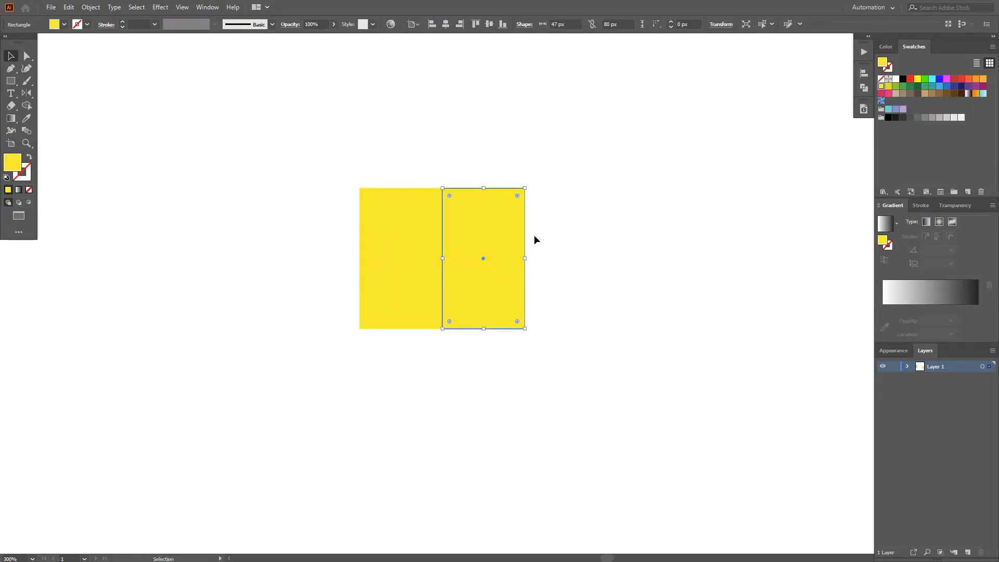
# Step: Set the copied rectangle's width to 80 px and move it right until it adjoins the narrow rectangle
pyautogui.write('80')
pyautogui.press('Return')
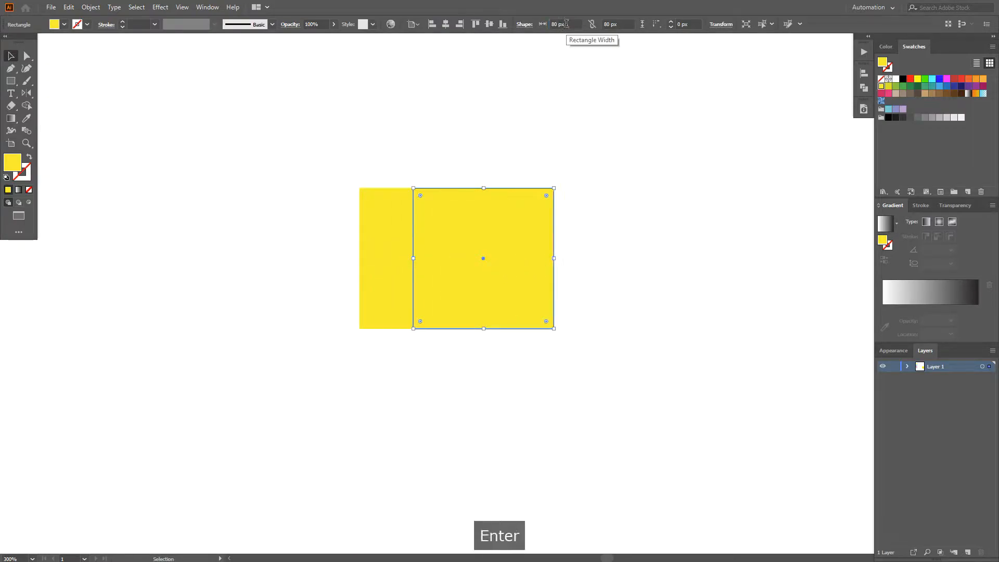
pyautogui.click(536, 156)
pyautogui.moveTo(502, 270); pyautogui.dragTo(531, 270)
pyautogui.click(487, 359)
# Step: Fill the narrow left rectangle with the yellow-green swatch R=217 G=224 B=33
pyautogui.click(422, 271)
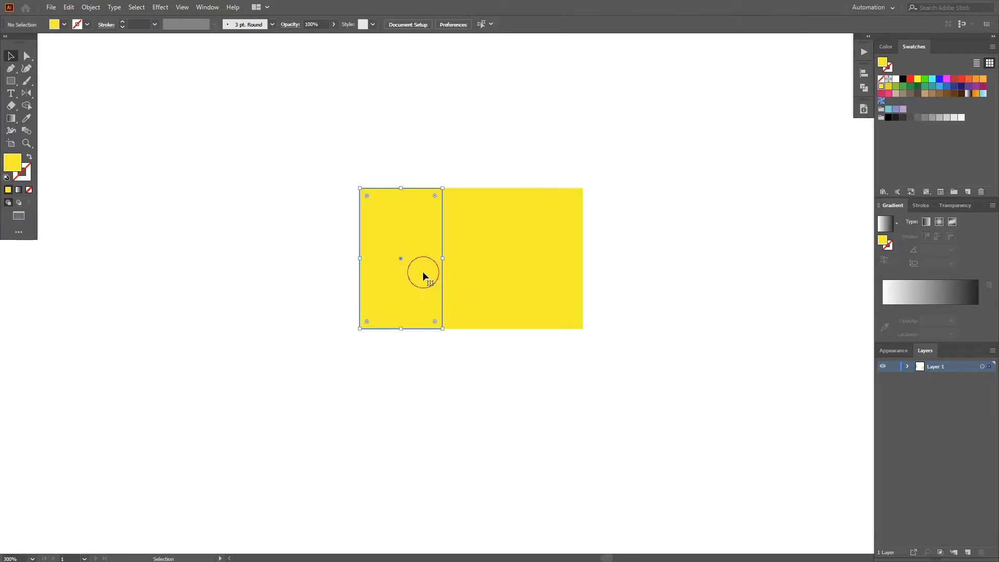
pyautogui.click(888, 86)
pyautogui.click(643, 334)
# Step: Stretch the wide yellow rectangle downward to roughly one and a half times its height, keeping its top edge in place
pyautogui.moveTo(552, 351); pyautogui.dragTo(532, 279)
pyautogui.scroll(-1, 520, 315)
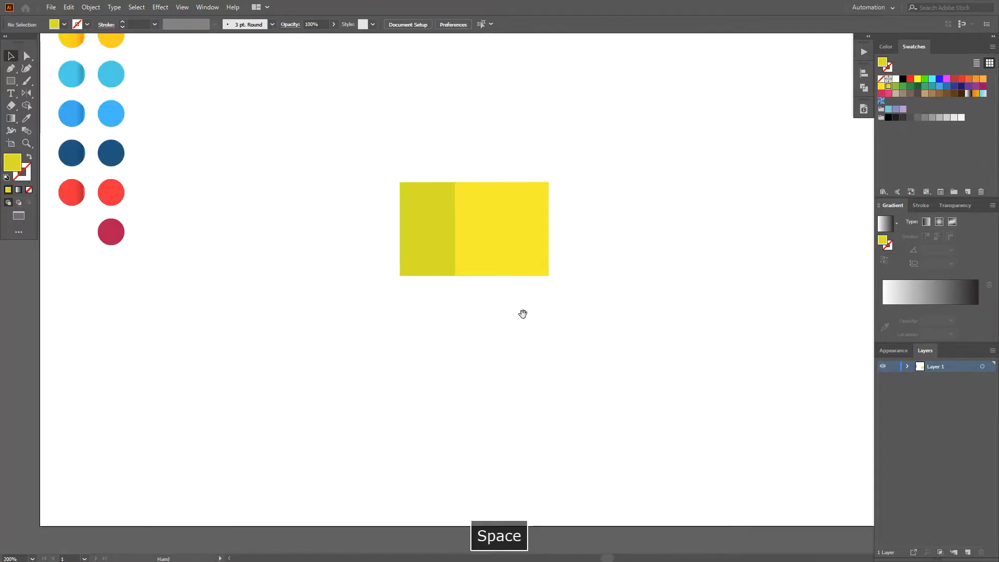
pyautogui.moveTo(521, 313); pyautogui.dragTo(502, 292)
pyautogui.press('v')
pyautogui.click(477, 253)
pyautogui.moveTo(481, 257); pyautogui.dragTo(486, 306)
pyautogui.click(485, 322)
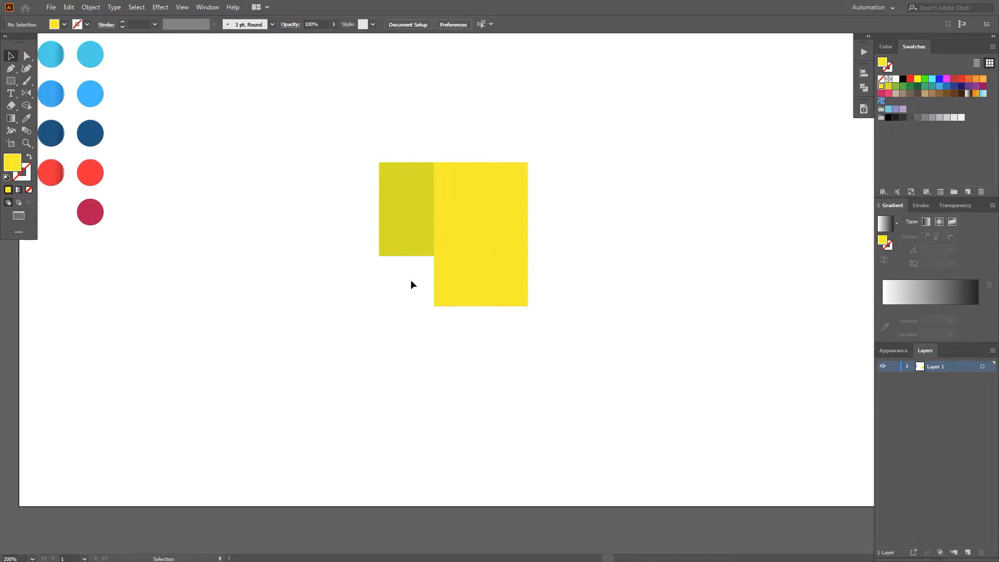
# Step: Add an anchor point at the middle of the yellow rectangle's bottom edge and pull it down into a point
pyautogui.moveTo(11, 69); pyautogui.dragTo(31, 94)
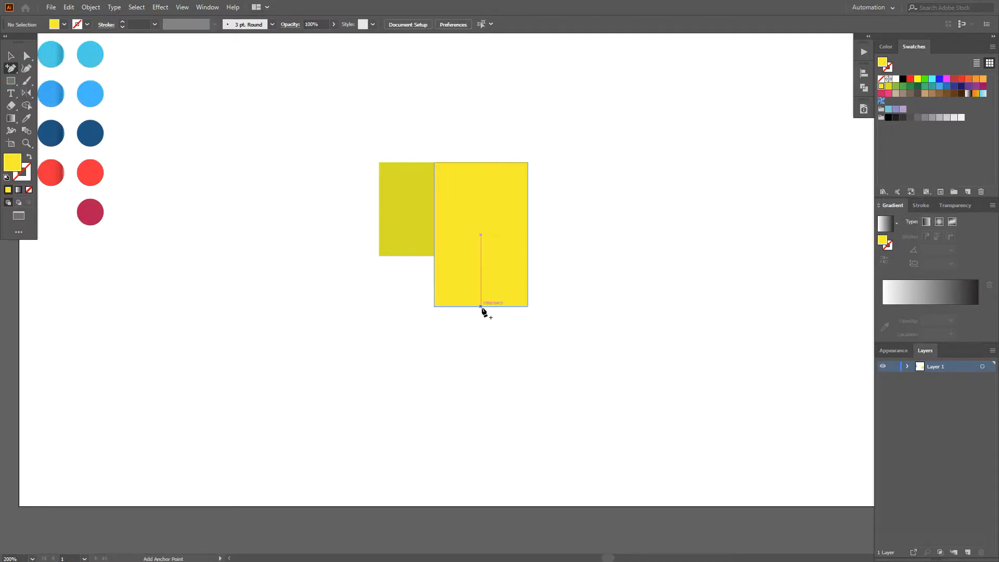
pyautogui.click(480, 307)
pyautogui.press('a')
pyautogui.moveTo(480, 307); pyautogui.dragTo(481, 333)
pyautogui.click(562, 314)
# Step: Draw a diagonal line spanning 97 by 97 px from the yellow shape's upper-left corner across its right edge
pyautogui.moveTo(15, 76); pyautogui.dragTo(43, 128)
pyautogui.moveTo(433, 162)
pyautogui.mouseDown()
pyautogui.moveTo(542, 252)
pyautogui.moveTo(548, 276)
pyautogui.mouseUp()
pyautogui.press('x')
pyautogui.press('v')
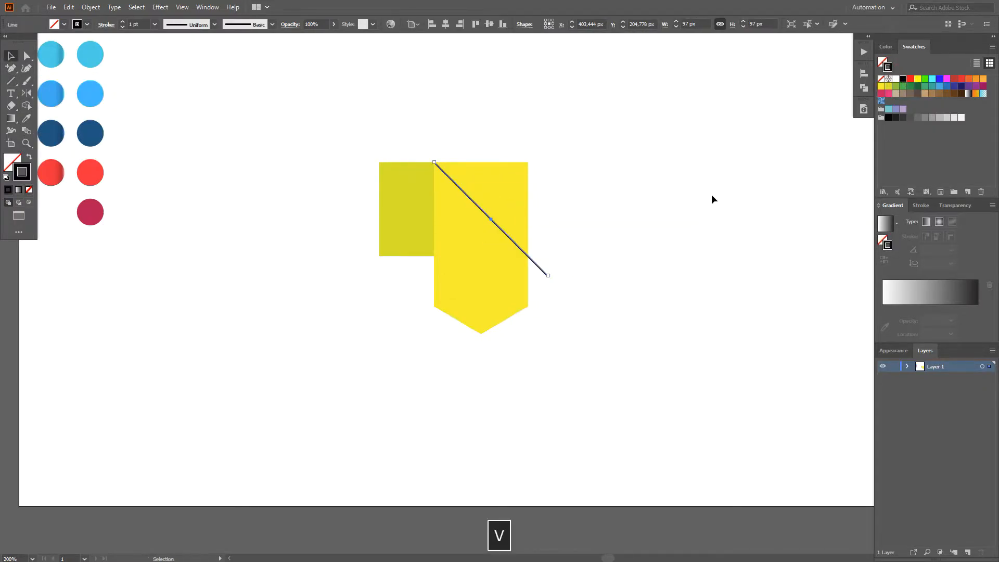
# Step: Divide the yellow shape along the diagonal line, ungroup the pieces and delete the upper-right triangle
pyautogui.keyDown('shift'); pyautogui.click(491, 192); pyautogui.keyUp('shift')
pyautogui.click(864, 88)
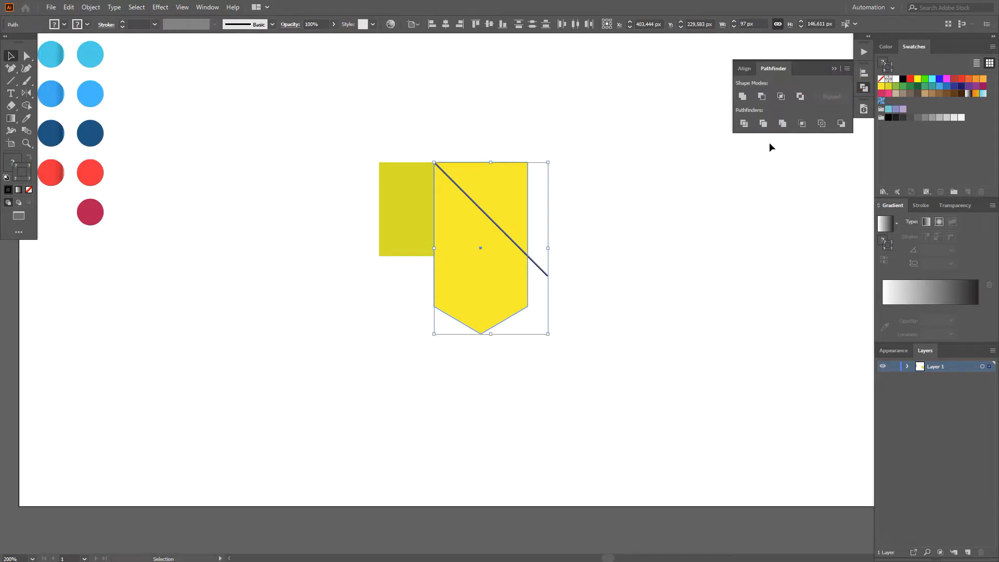
pyautogui.click(745, 124)
pyautogui.rightClick(519, 191)
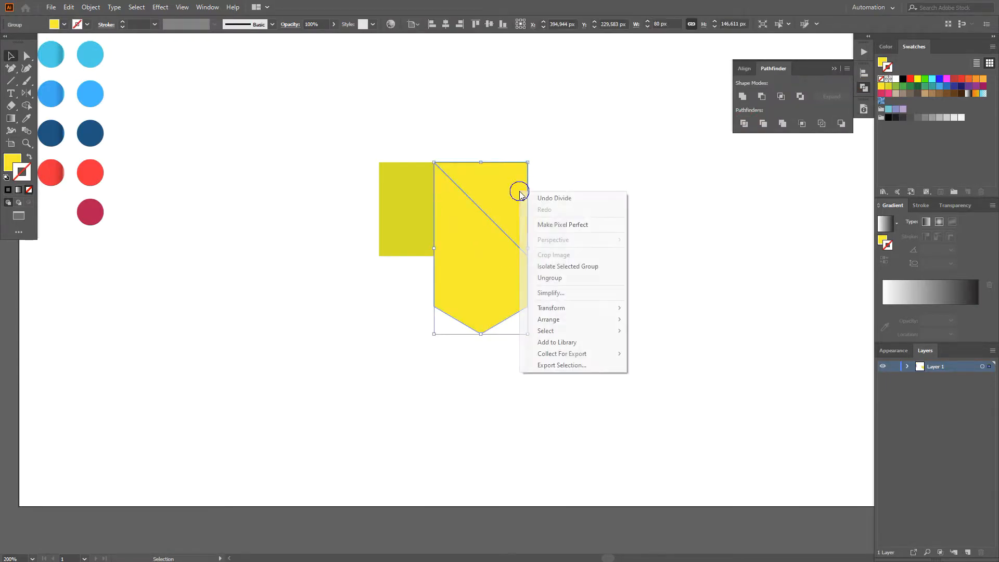
pyautogui.click(551, 277)
pyautogui.click(499, 211)
pyautogui.press('Delete')
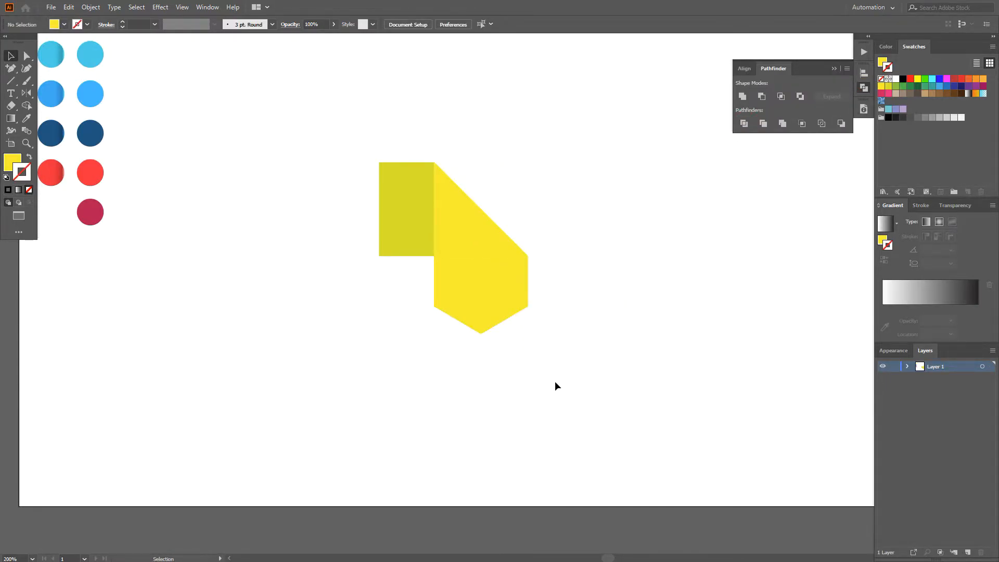
# Step: Move the yellow shape's three bottom anchor points straight down, making the shape about 162 px tall
pyautogui.scroll(-1, 576, 378)
pyautogui.press('v')
pyautogui.moveTo(575, 378); pyautogui.dragTo(457, 237)
pyautogui.moveTo(523, 332); pyautogui.dragTo(426, 333)
pyautogui.click(363, 348)
pyautogui.scroll(1, 363, 348)
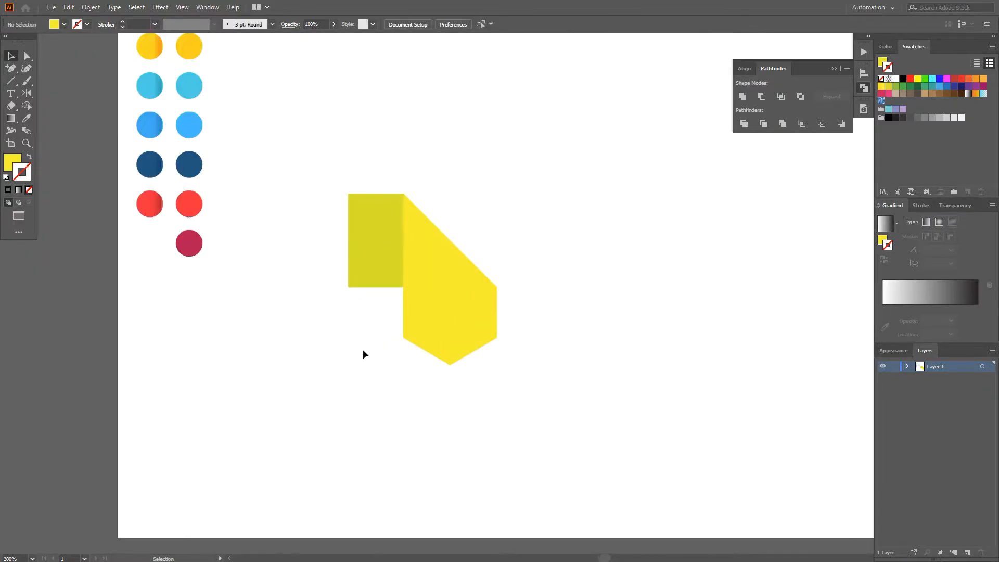
pyautogui.scroll(1, 436, 389)
pyautogui.press('a')
pyautogui.moveTo(566, 414); pyautogui.dragTo(364, 298)
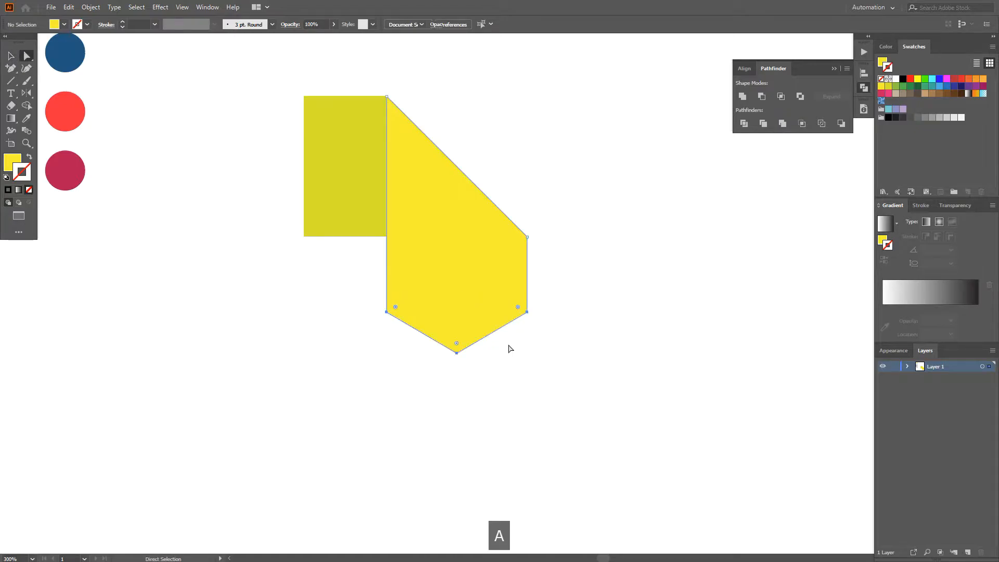
pyautogui.moveTo(526, 313); pyautogui.dragTo(524, 338)
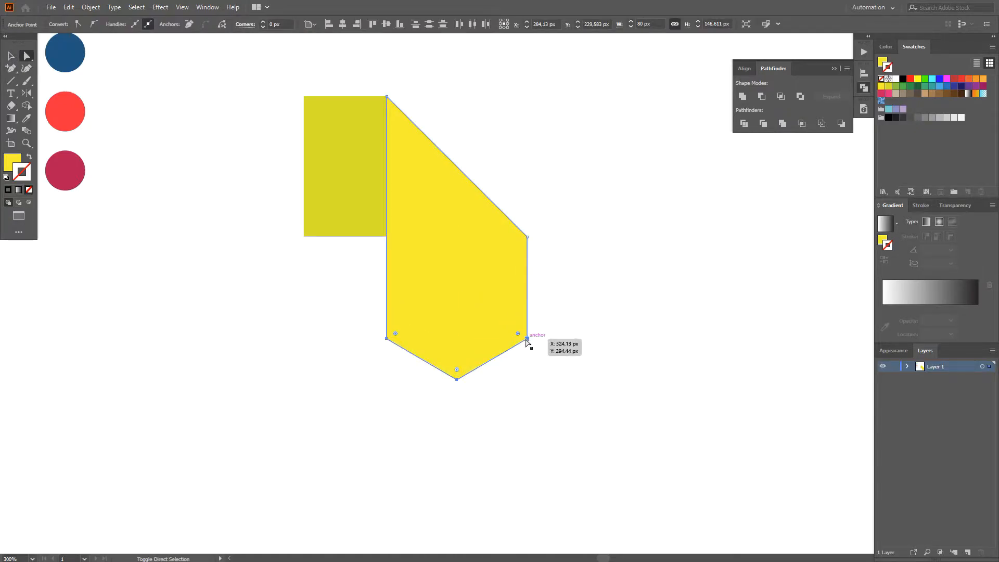
pyautogui.click(589, 346)
# Step: Duplicate the yellow pointed shape slightly to the right and fill the copy with a green swatch
pyautogui.press('v')
pyautogui.click(464, 316)
pyautogui.scroll(1, 464, 316)
pyautogui.moveTo(455, 313); pyautogui.dragTo(459, 373)
pyautogui.scroll(1, 451, 372)
pyautogui.scroll(-1, 451, 372)
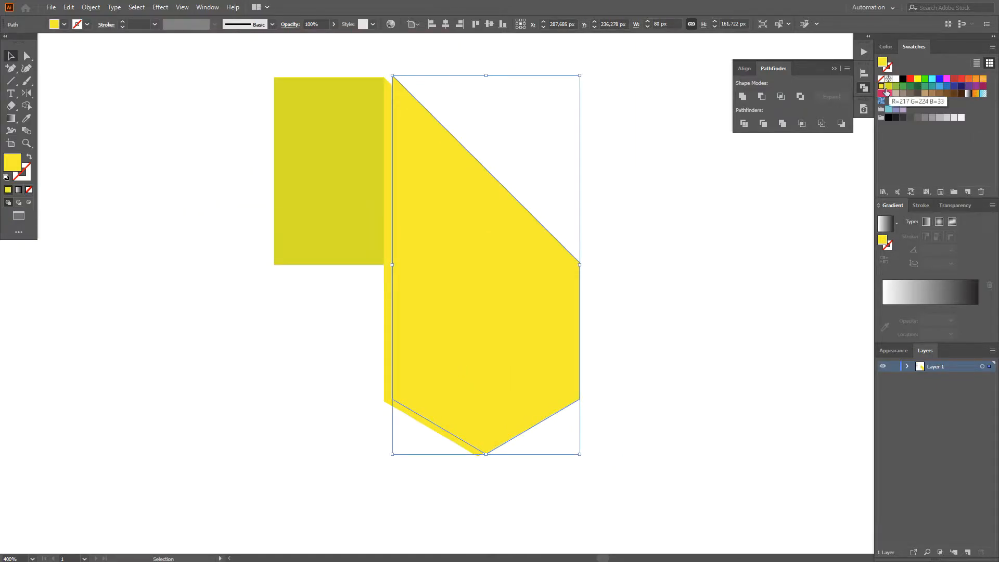
pyautogui.click(895, 86)
pyautogui.click(691, 282)
# Step: Copy the original yellow pointed shape and paste the copy directly in front of it
pyautogui.click(387, 240)
pyautogui.click(68, 7)
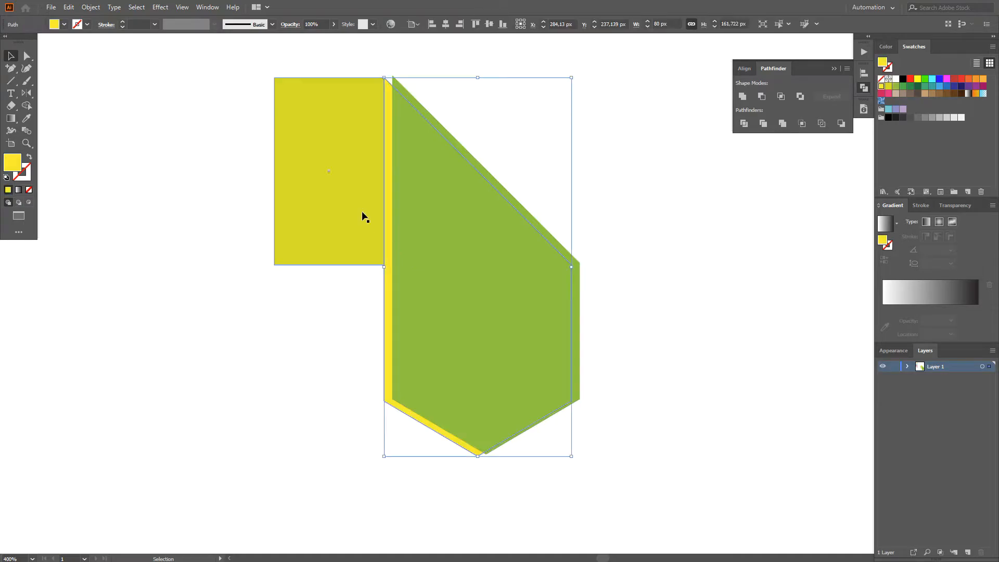
pyautogui.click(85, 58)
pyautogui.click(68, 6)
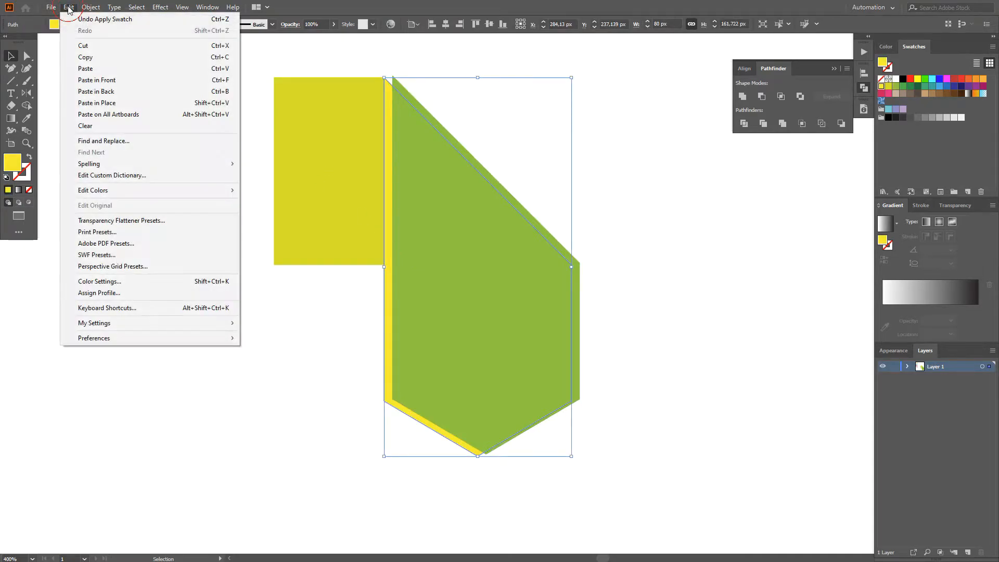
pyautogui.click(97, 80)
pyautogui.click(554, 148)
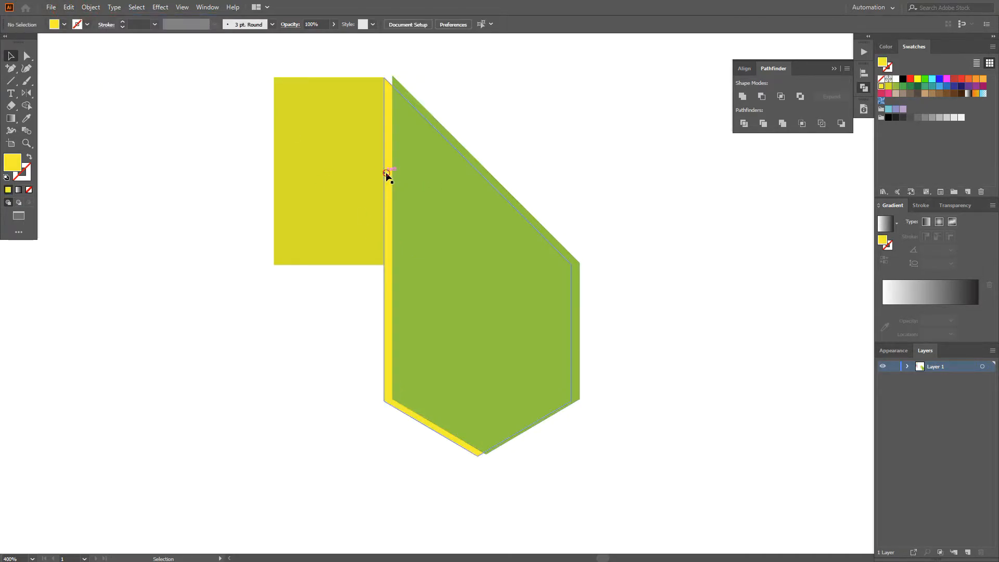
# Step: Subtract the green shape from the yellow copy with Minus Front, leaving a thin strip along the left edges
pyautogui.click(387, 171)
pyautogui.keyDown('shift'); pyautogui.click(418, 170); pyautogui.keyUp('shift')
pyautogui.click(744, 125)
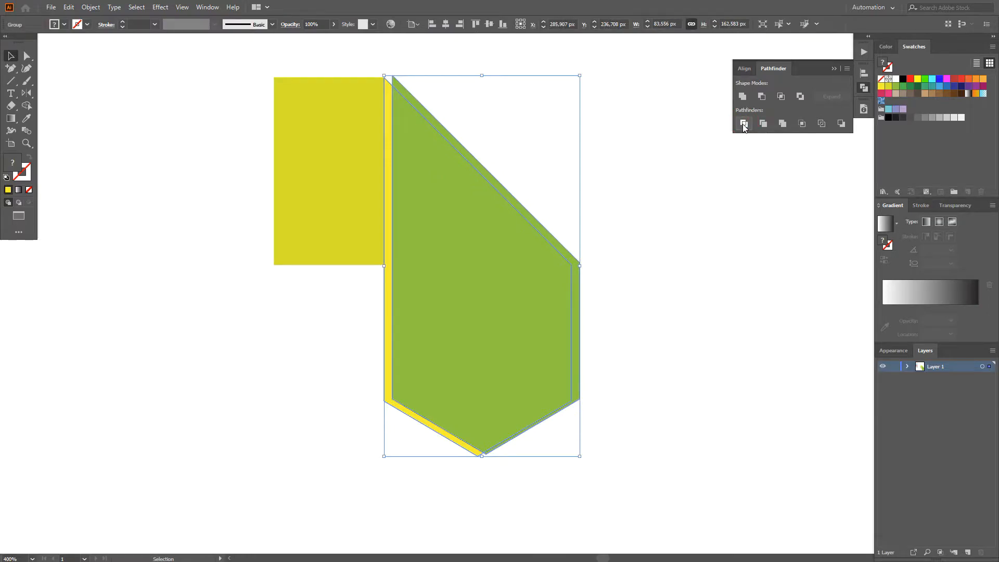
pyautogui.hotkey('ctrl', 'z')
pyautogui.click(761, 96)
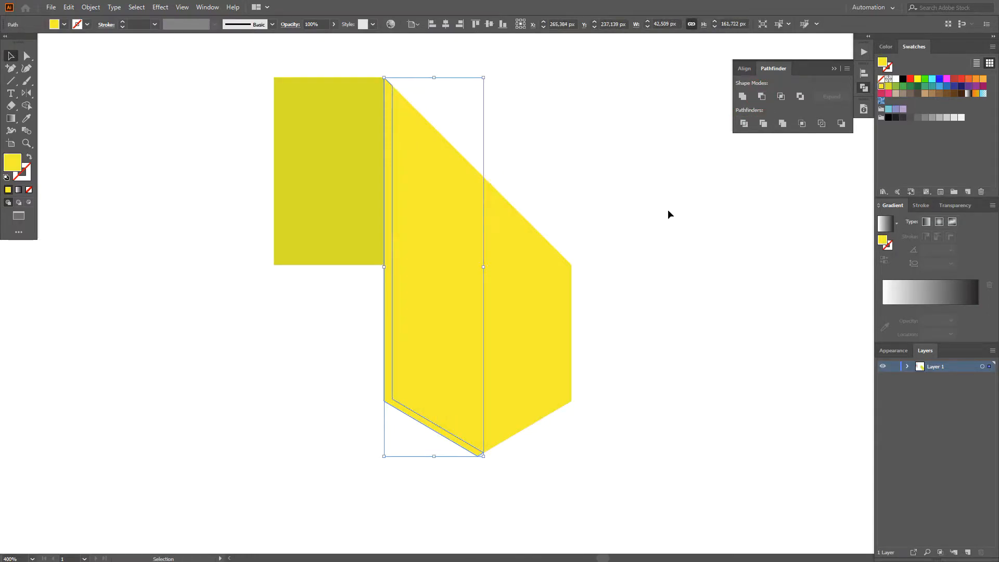
# Step: Set the thin strip's blending mode to Multiply to make it a darker edge
pyautogui.click(943, 207)
pyautogui.click(919, 220)
pyautogui.click(902, 257)
pyautogui.click(654, 237)
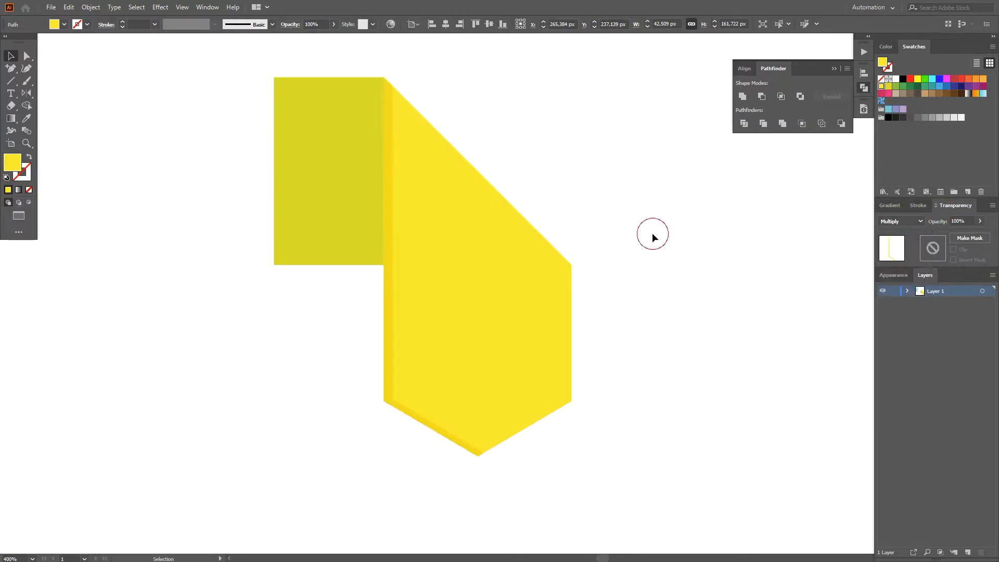
# Step: Delete the extra inner anchor points at the strip's bottom and top ends so that it tapers to the corners
pyautogui.moveTo(673, 360); pyautogui.dragTo(654, 257)
pyautogui.scroll(3, 460, 366)
pyautogui.press('a')
pyautogui.click(477, 315)
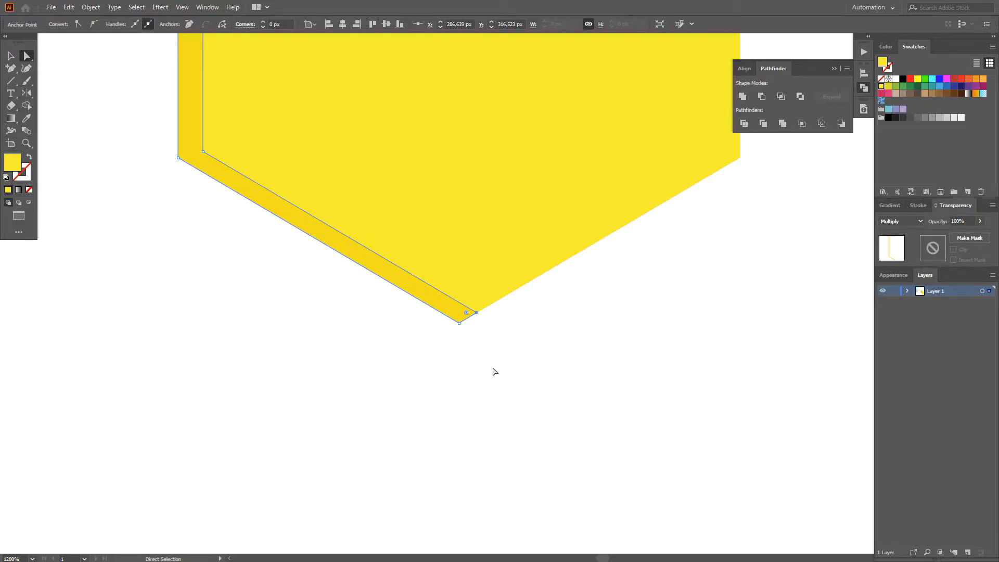
pyautogui.scroll(1, 481, 327)
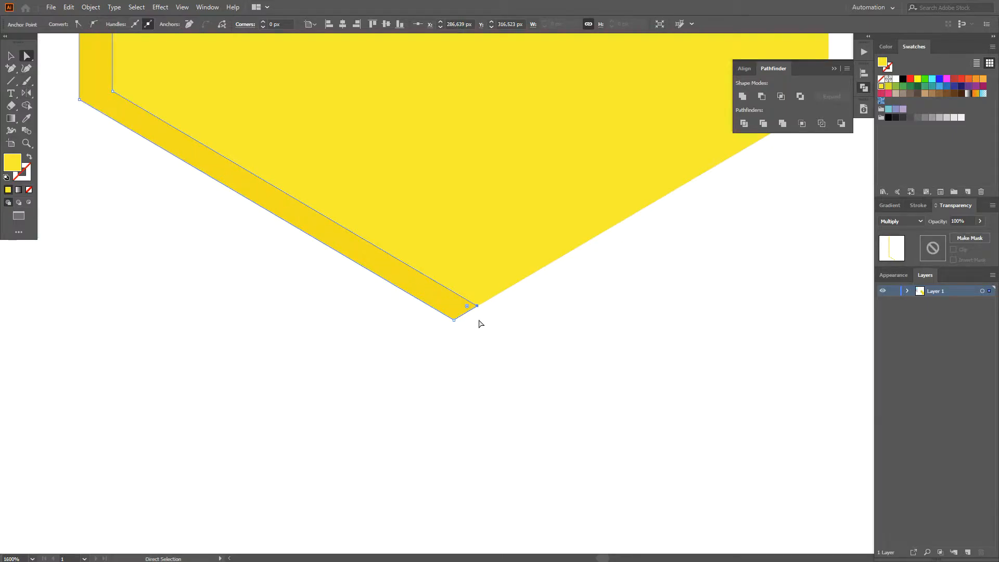
pyautogui.press('-')
pyautogui.scroll(-3, 477, 305)
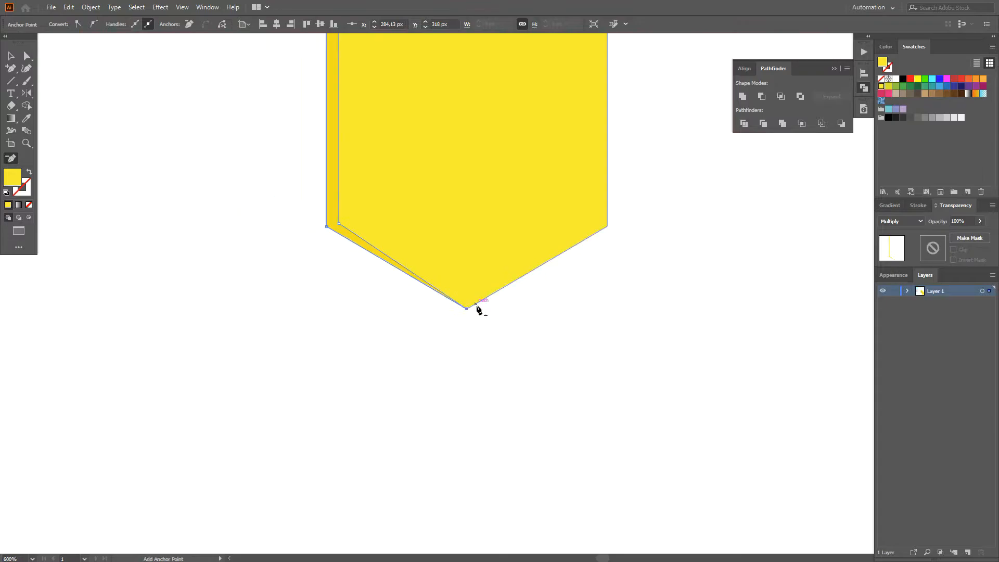
pyautogui.scroll(5, 405, 212)
pyautogui.scroll(-2, 355, 101)
pyautogui.press('v')
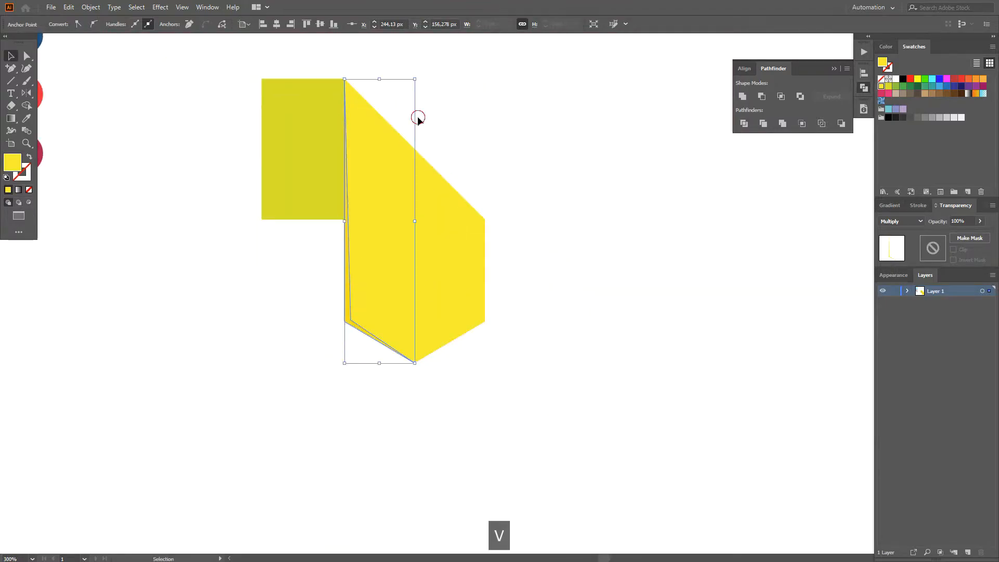
pyautogui.click(636, 205)
# Step: Copy the yellow pointed shape and paste it in front of the tapered shadow strip
pyautogui.press('space')
pyautogui.moveTo(604, 216); pyautogui.dragTo(657, 221)
pyautogui.press('v')
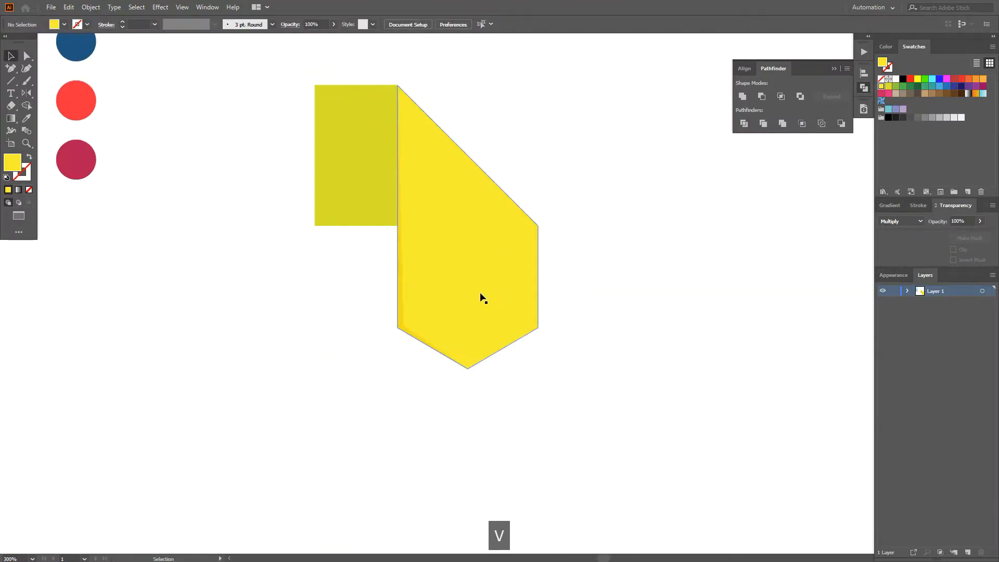
pyautogui.click(480, 295)
pyautogui.click(70, 8)
pyautogui.click(82, 58)
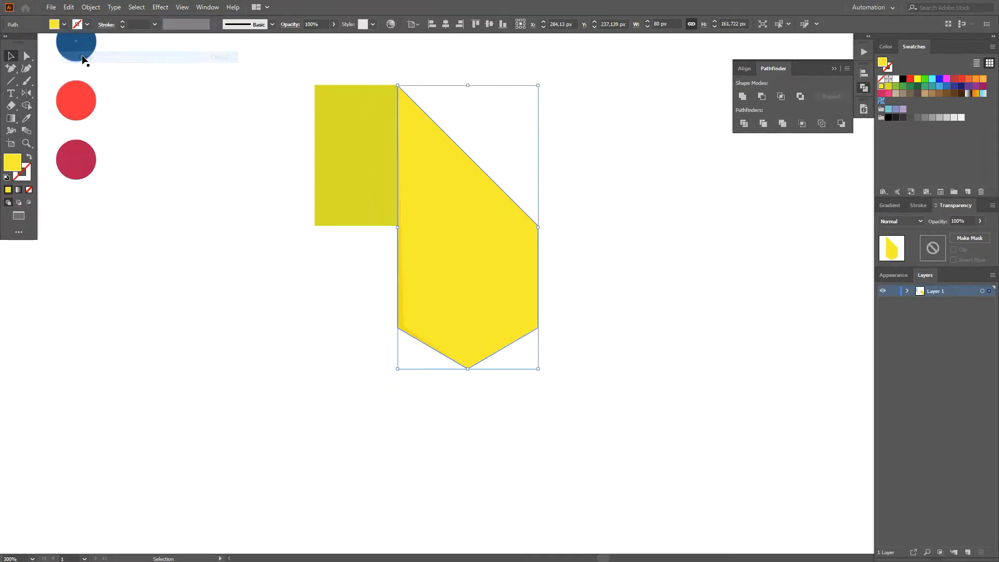
pyautogui.click(201, 89)
pyautogui.click(401, 319)
pyautogui.click(69, 7)
pyautogui.click(83, 75)
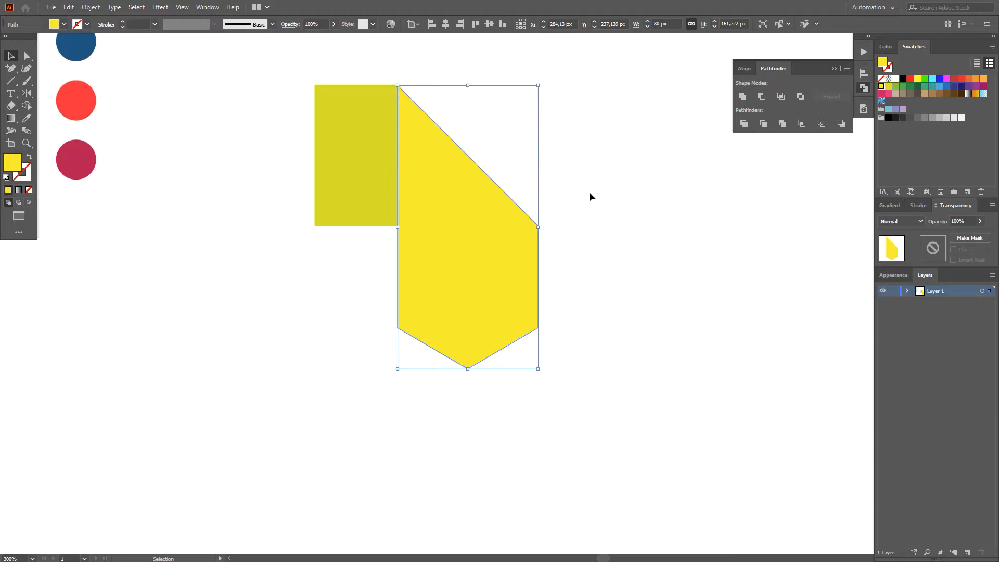
pyautogui.click(615, 200)
# Step: Draw a vertical line about 142 px long from the yellow shape's bottom tip up past its slanted top edge
pyautogui.press('\\')
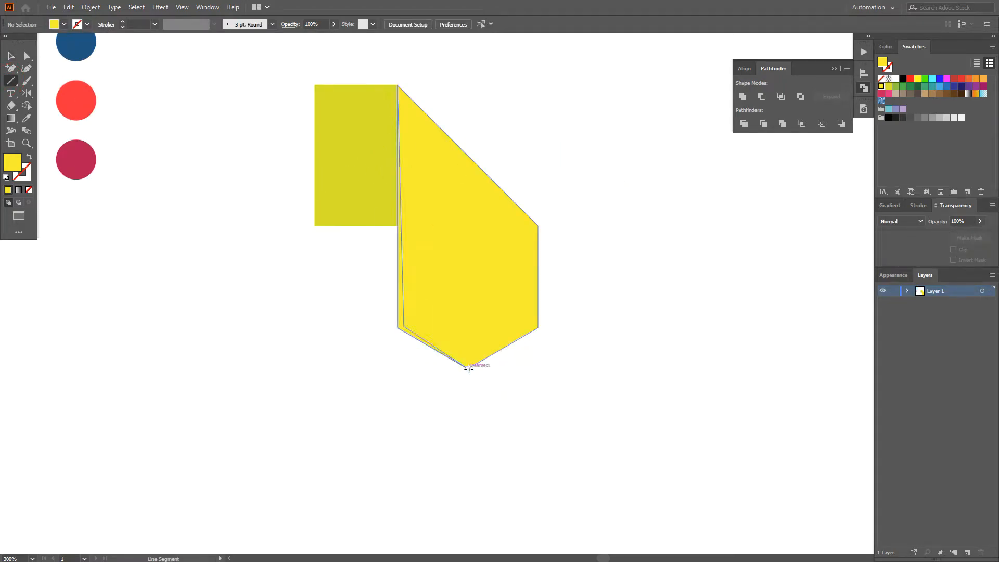
pyautogui.moveTo(467, 369); pyautogui.dragTo(468, 120)
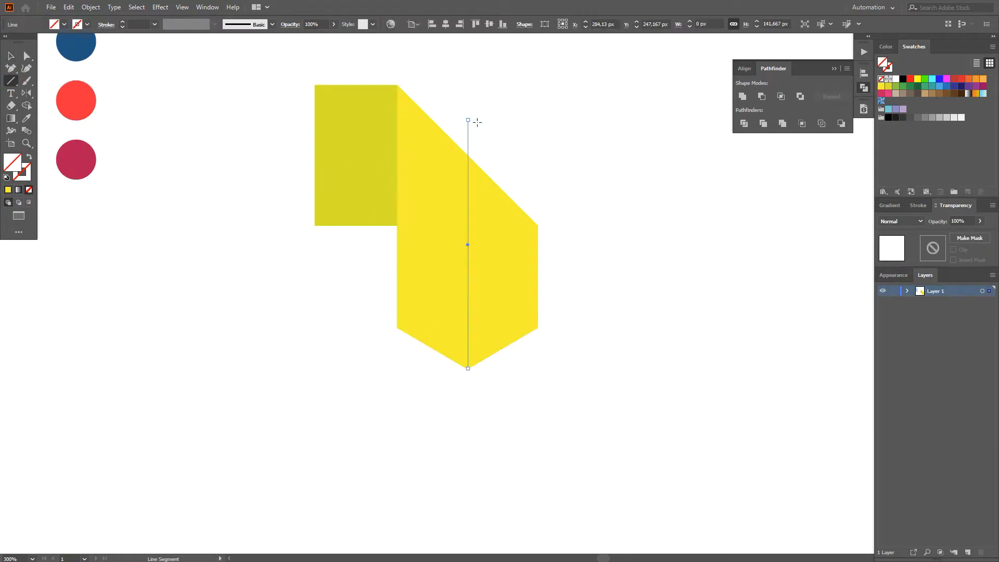
pyautogui.click(902, 79)
# Step: Divide the yellow pointed copy along the vertical line and delete its ungrouped right half
pyautogui.press('v')
pyautogui.keyDown('shift'); pyautogui.click(522, 270); pyautogui.keyUp('shift')
pyautogui.click(743, 124)
pyautogui.rightClick(510, 263)
pyautogui.click(526, 350)
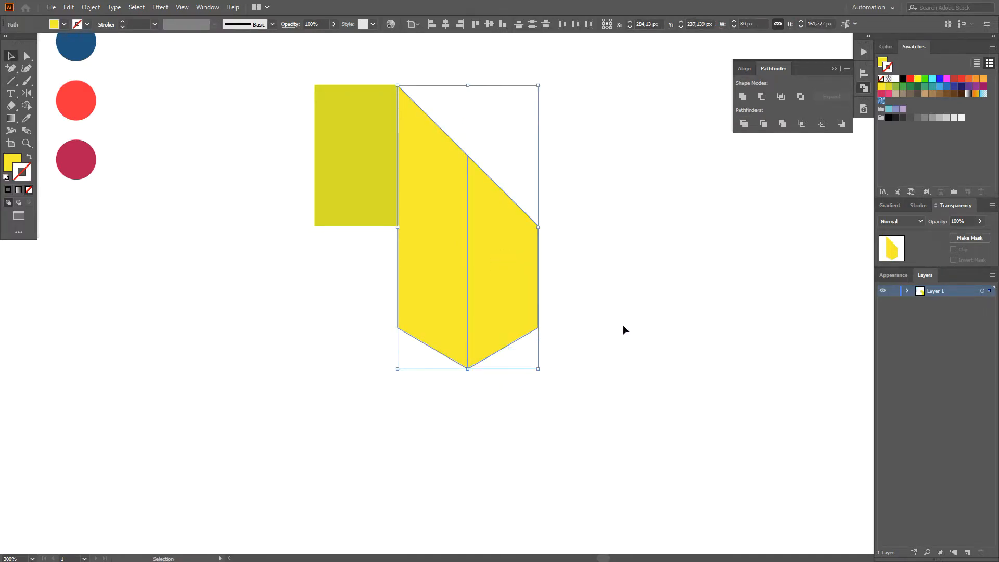
pyautogui.click(623, 324)
pyautogui.click(516, 333)
pyautogui.press('Delete')
# Step: Fill the remaining left half with a linear white-to-black gradient running straight down from top to bottom
pyautogui.press('a')
pyautogui.click(459, 292)
pyautogui.click(883, 204)
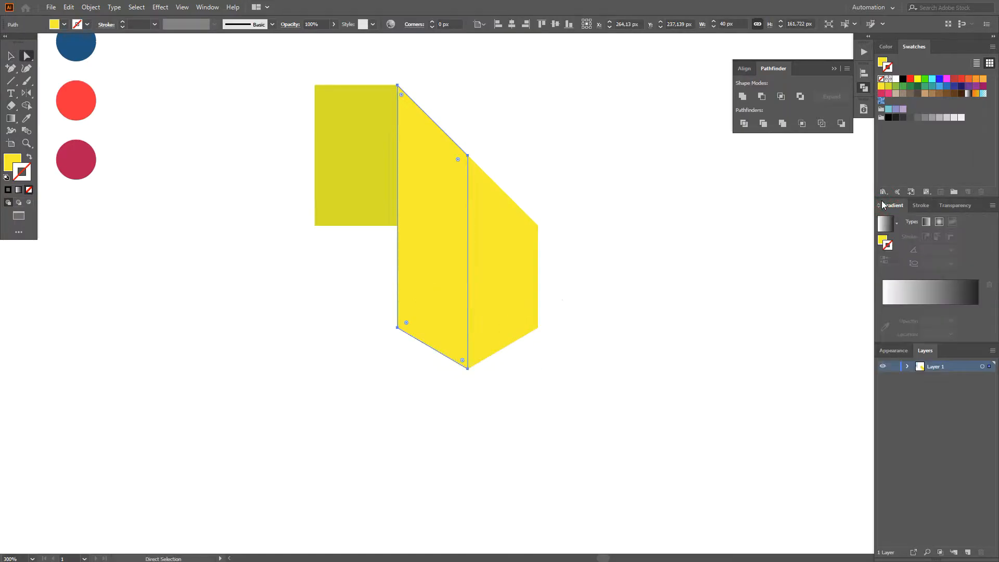
pyautogui.click(885, 223)
pyautogui.press('g')
pyautogui.moveTo(467, 152); pyautogui.dragTo(477, 367)
# Step: Make the gradient's white top stop fully transparent and recolor the black bottom stop to very light grey
pyautogui.click(883, 290)
pyautogui.click(950, 303)
pyautogui.click(963, 405)
pyautogui.click(978, 290)
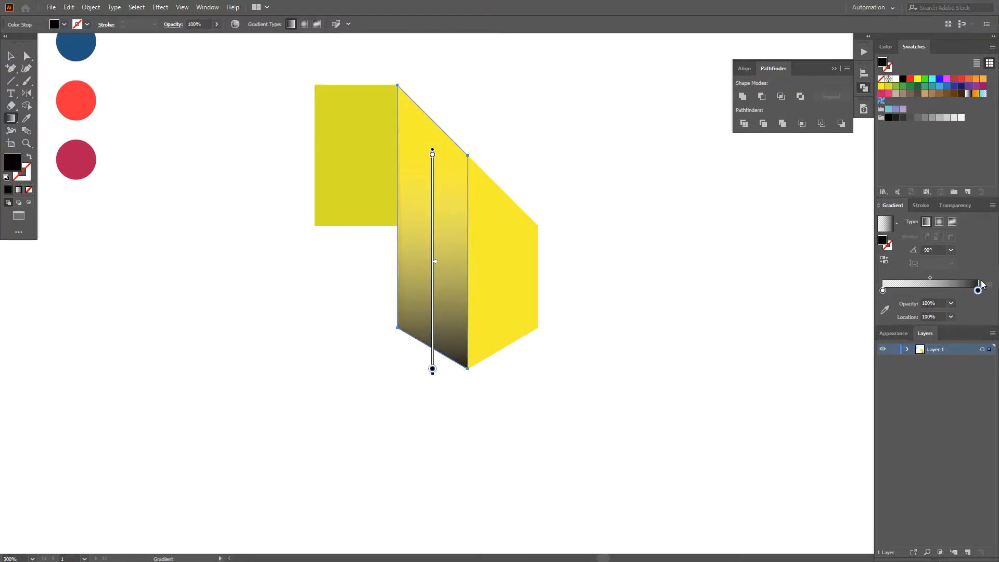
pyautogui.keyDown('alt'); pyautogui.click(959, 118); pyautogui.keyUp('alt')
# Step: Set the left half's gradient overlay to the Multiply blending mode
pyautogui.press('v')
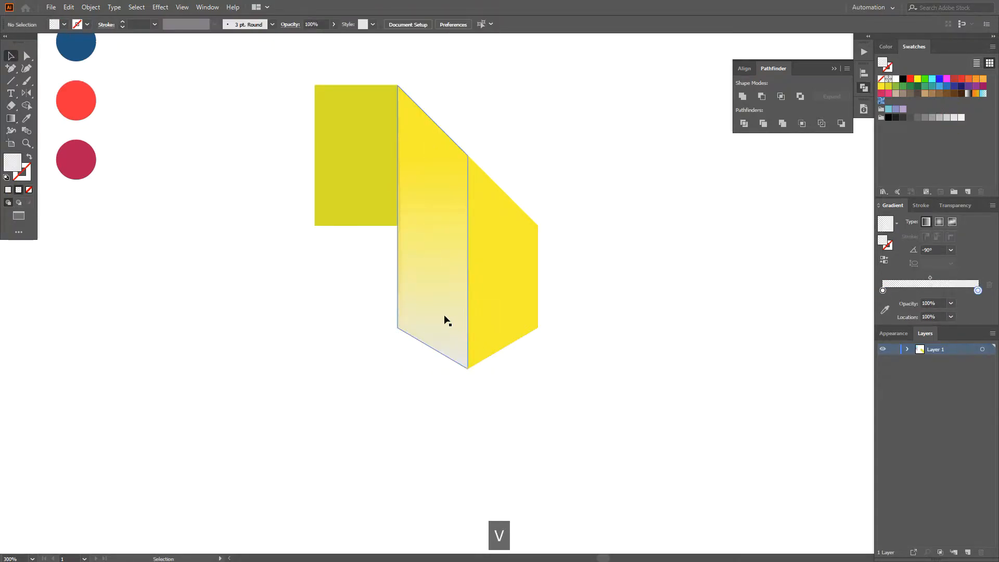
pyautogui.click(955, 205)
pyautogui.click(900, 221)
pyautogui.click(901, 260)
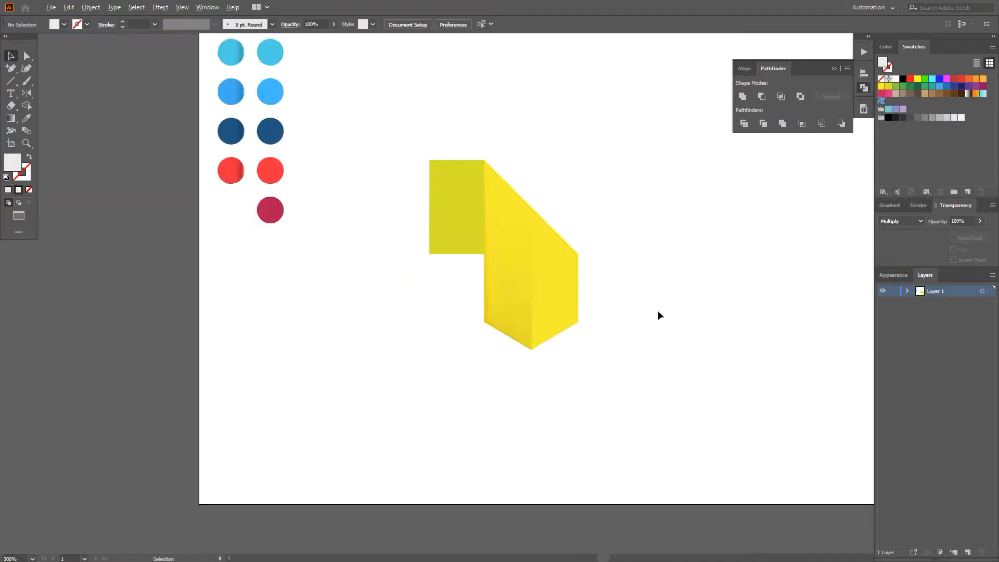
# Step: Draw a circle about 104 px in diameter on the empty canvas beside the ribbon
pyautogui.scroll(-1, 658, 310)
pyautogui.moveTo(672, 301); pyautogui.dragTo(632, 289)
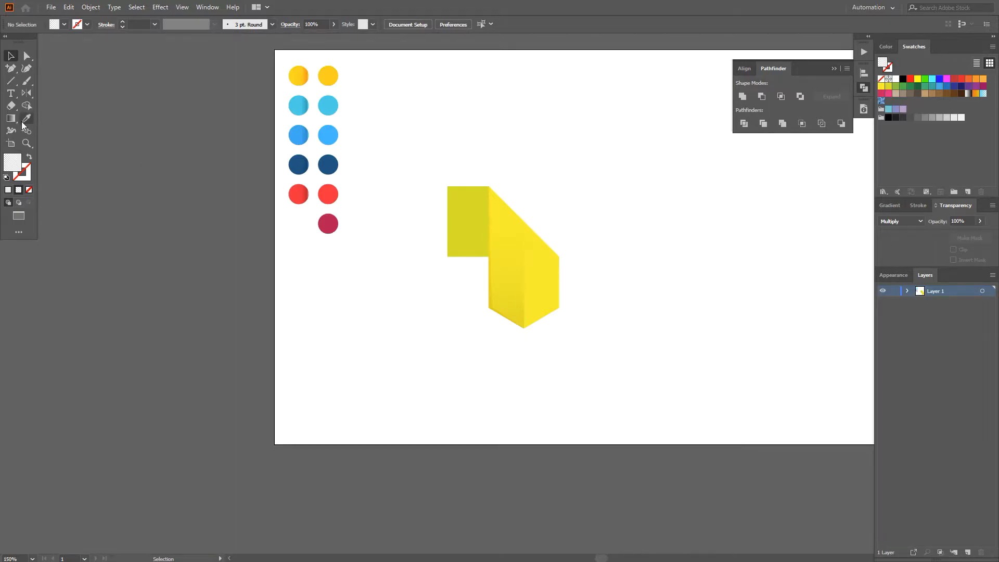
pyautogui.rightClick(12, 81)
pyautogui.click(51, 93)
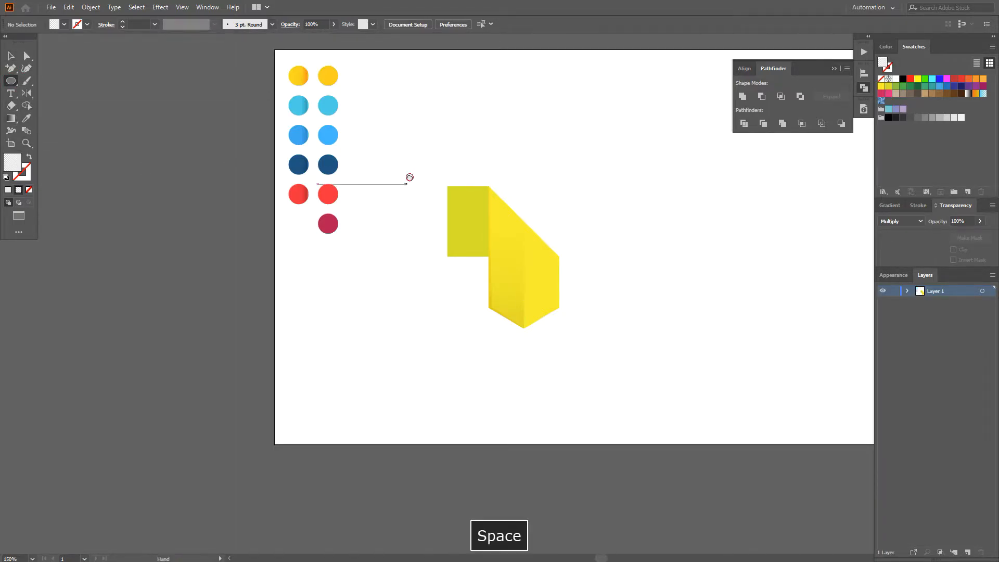
pyautogui.moveTo(579, 135); pyautogui.dragTo(391, 195)
pyautogui.scroll(1, 485, 215)
pyautogui.moveTo(432, 160); pyautogui.dragTo(556, 283)
# Step: Fill the circle with the White, Black gradient as a radial type, reversed so that black is at the centre
pyautogui.click(890, 205)
pyautogui.click(896, 223)
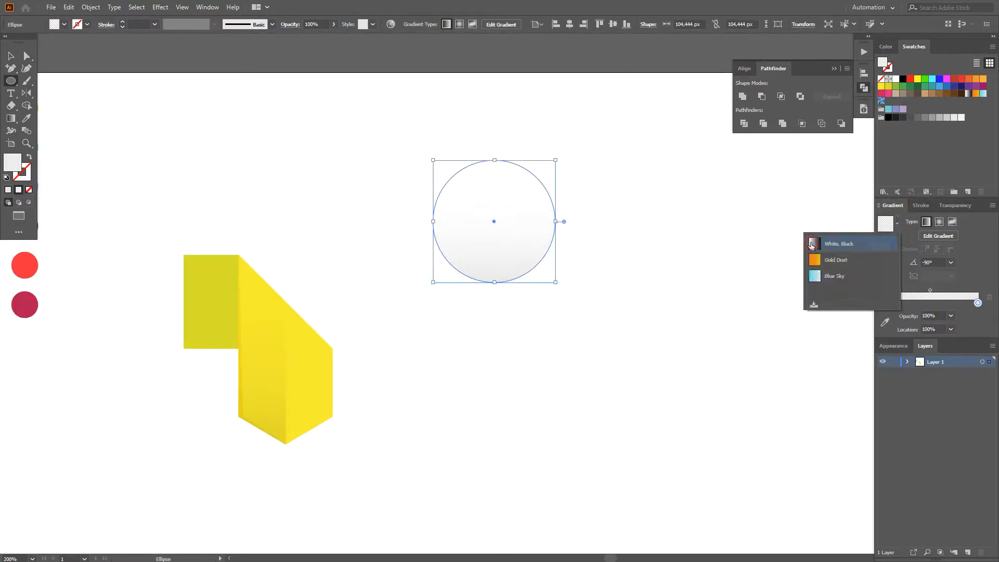
pyautogui.click(853, 242)
pyautogui.click(938, 222)
pyautogui.click(884, 259)
# Step: Set the opacity of the circle gradient's white outer stop to 0%
pyautogui.click(977, 303)
pyautogui.click(950, 316)
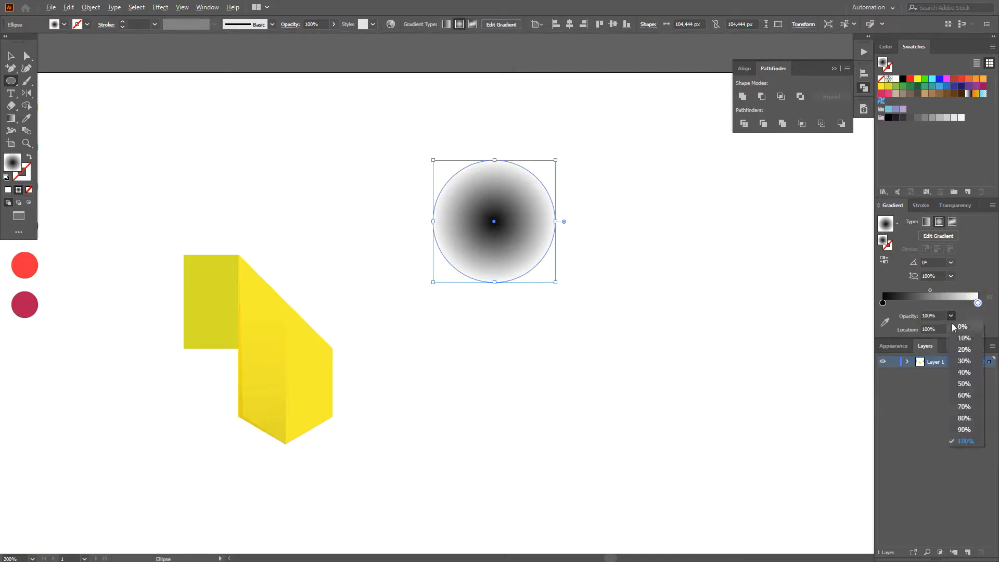
pyautogui.click(961, 326)
# Step: Flatten the gradient circle into an ellipse about 20 px high
pyautogui.press('v')
pyautogui.moveTo(494, 282); pyautogui.dragTo(498, 179)
pyautogui.click(514, 193)
# Step: Rotate the flattened ellipse 90° and centre it on the green rectangle's left edge
pyautogui.scroll(1, 514, 192)
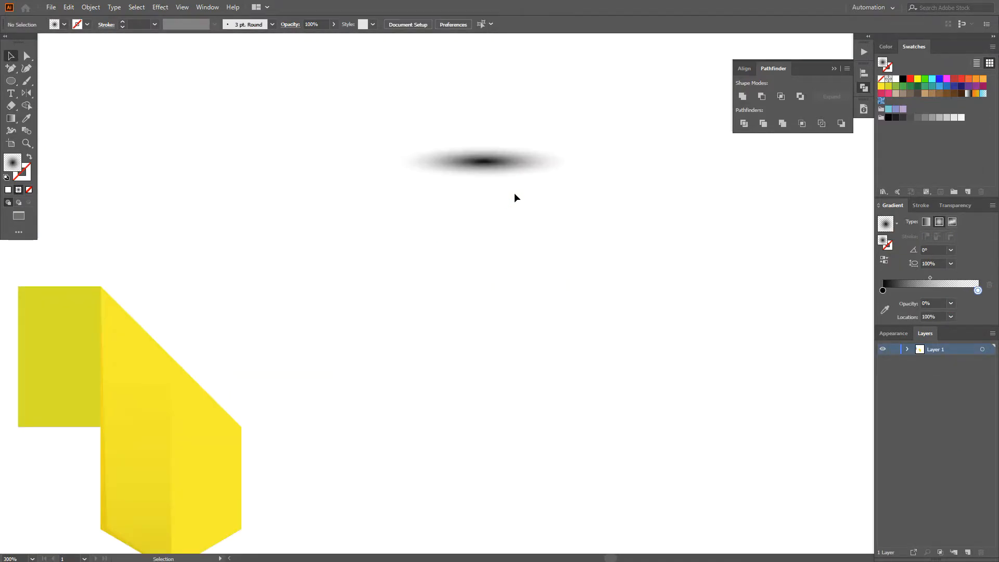
pyautogui.click(508, 175)
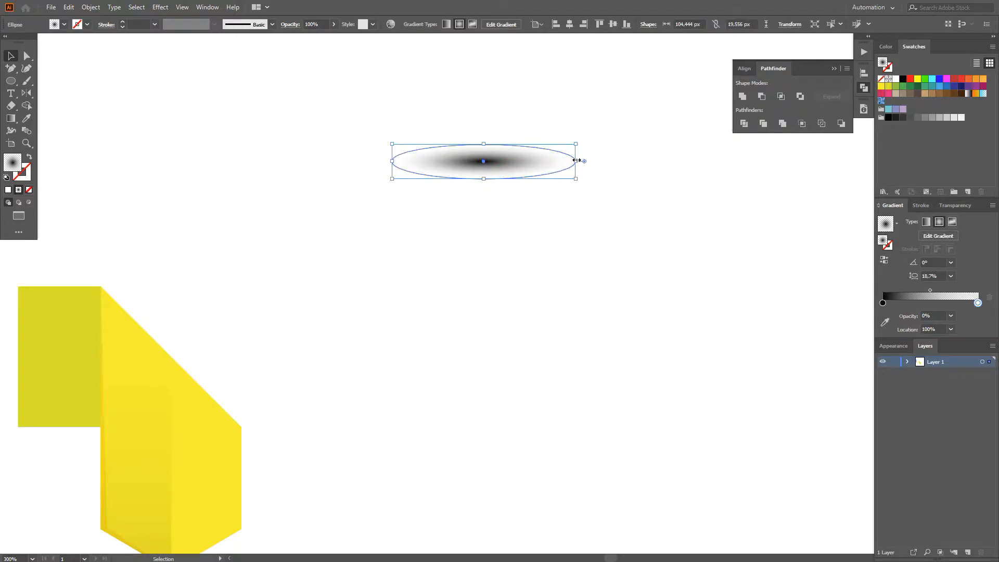
pyautogui.scroll(-1, 520, 192)
pyautogui.moveTo(501, 203); pyautogui.dragTo(687, 140)
pyautogui.moveTo(675, 104); pyautogui.dragTo(298, 259)
pyautogui.moveTo(377, 253); pyautogui.dragTo(377, 287)
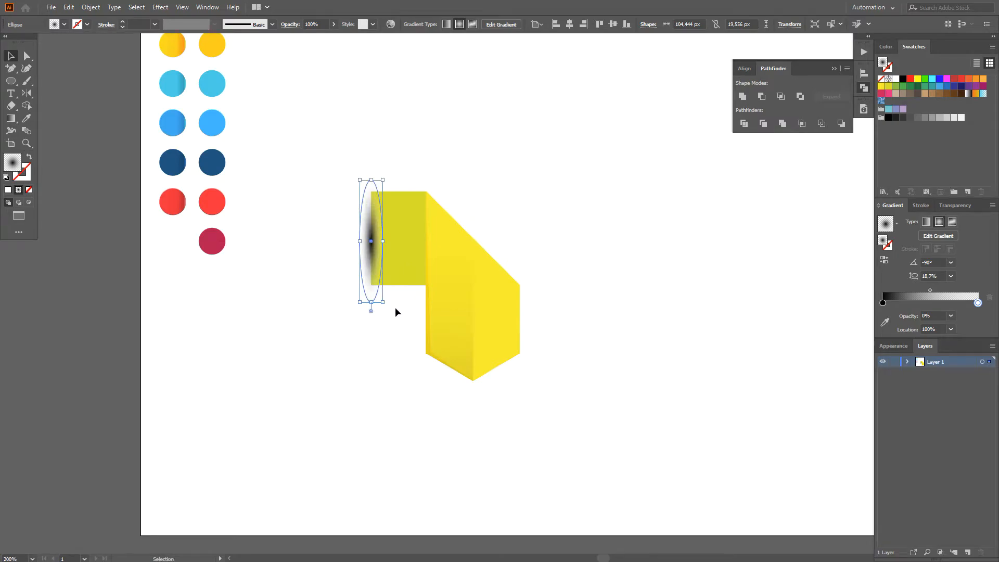
pyautogui.click(394, 307)
# Step: Stretch the upright ellipse to about 161 px tall so it extends past both ends of the green rectangle
pyautogui.scroll(1, 395, 306)
pyautogui.click(361, 222)
pyautogui.moveTo(359, 301); pyautogui.dragTo(356, 349)
# Step: Set the shadow ellipse's blending mode to Multiply
pyautogui.click(955, 205)
pyautogui.click(900, 221)
pyautogui.click(897, 256)
pyautogui.click(702, 261)
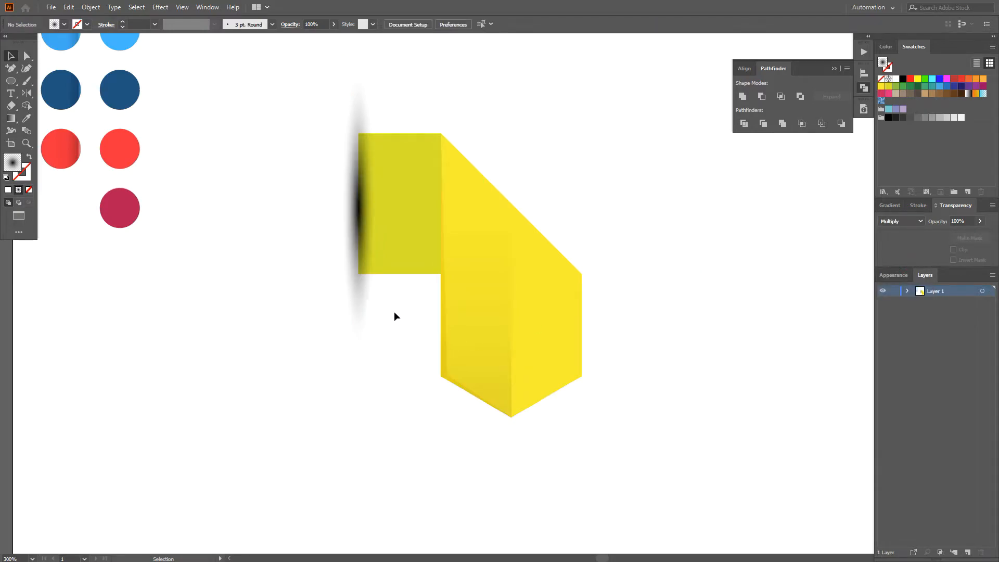
# Step: Draw a vertical line through the shadow ellipse's centre, along the green rectangle's left edge
pyautogui.click(364, 312)
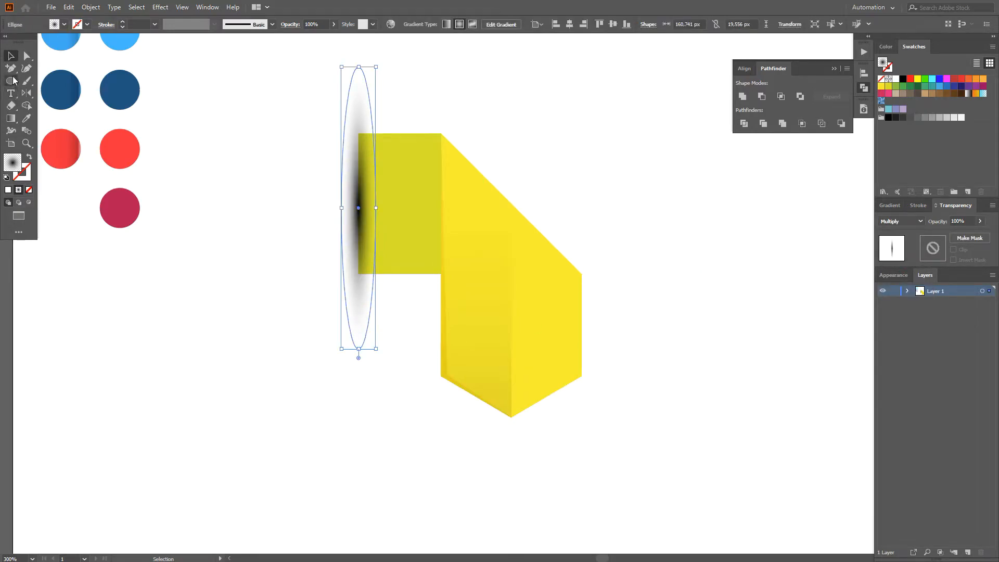
pyautogui.moveTo(16, 83); pyautogui.dragTo(46, 131)
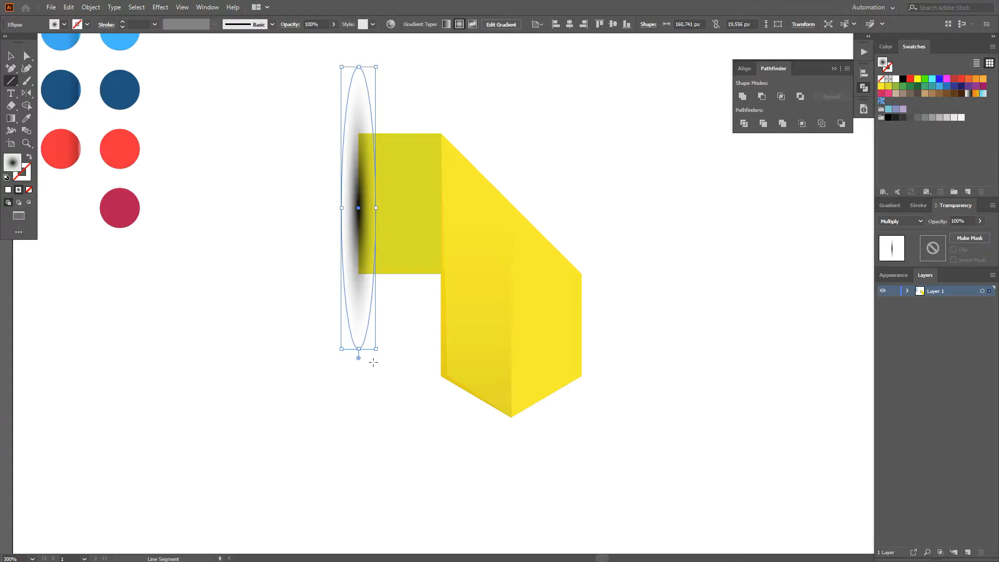
pyautogui.moveTo(359, 379)
pyautogui.mouseDown()
pyautogui.moveTo(371, 164)
pyautogui.moveTo(367, 402)
pyautogui.mouseUp()
pyautogui.press('space')
pyautogui.moveTo(470, 451); pyautogui.dragTo(539, 171)
# Step: Divide the shadow ellipse along the vertical line and delete its ungrouped left half
pyautogui.press('v')
pyautogui.keyDown('shift'); pyautogui.click(436, 199); pyautogui.keyUp('shift')
pyautogui.click(744, 123)
pyautogui.rightClick(435, 252)
pyautogui.click(463, 341)
pyautogui.click(507, 193)
pyautogui.click(425, 282)
pyautogui.press('Delete')
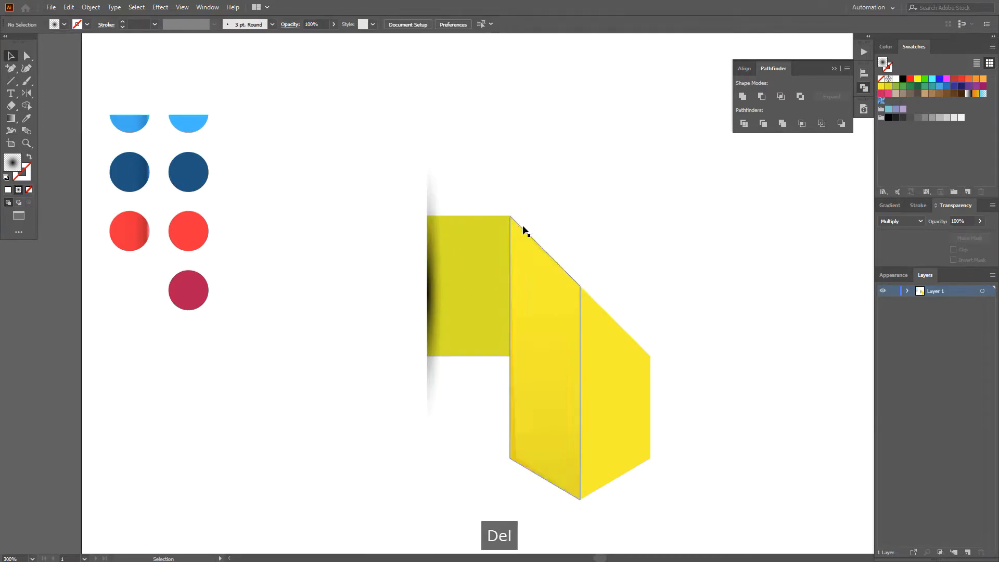
# Step: Recolor the dark stop of the remaining half-ellipse's gradient to a mid grey to soften the shadow
pyautogui.click(435, 357)
pyautogui.click(890, 205)
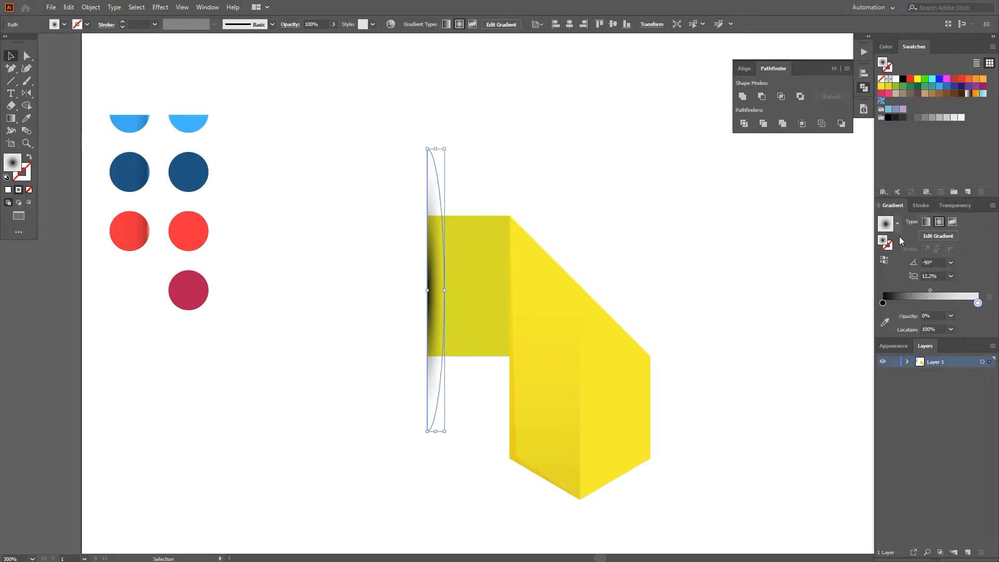
pyautogui.keyDown('alt'); pyautogui.click(917, 117); pyautogui.keyUp('alt')
pyautogui.click(735, 330)
# Step: Draw a closed slanted-top strip about 18 px wide and 138 px tall along the yellow panel's left edge with the Pen tool
pyautogui.moveTo(736, 330); pyautogui.dragTo(674, 236)
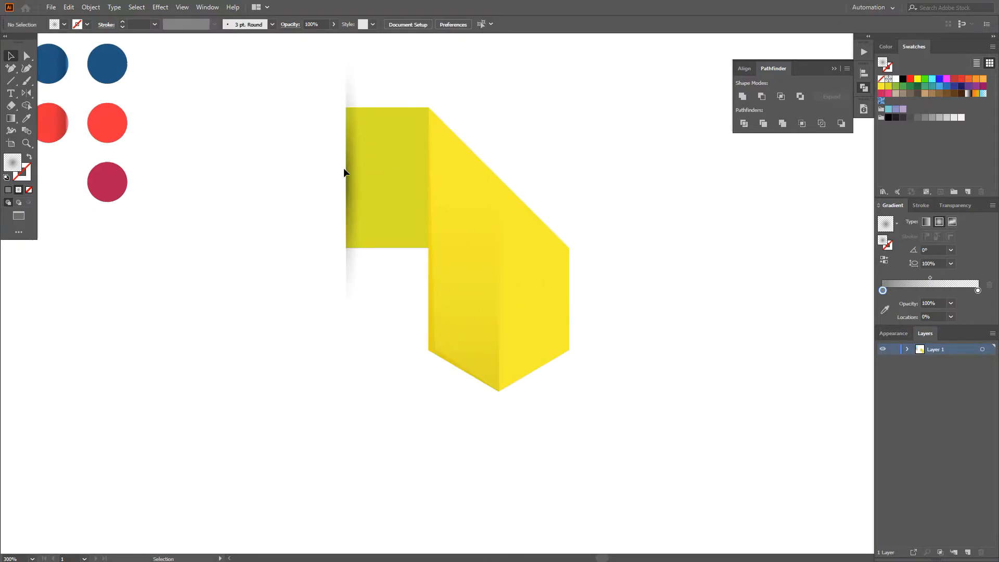
pyautogui.moveTo(11, 68); pyautogui.dragTo(57, 67)
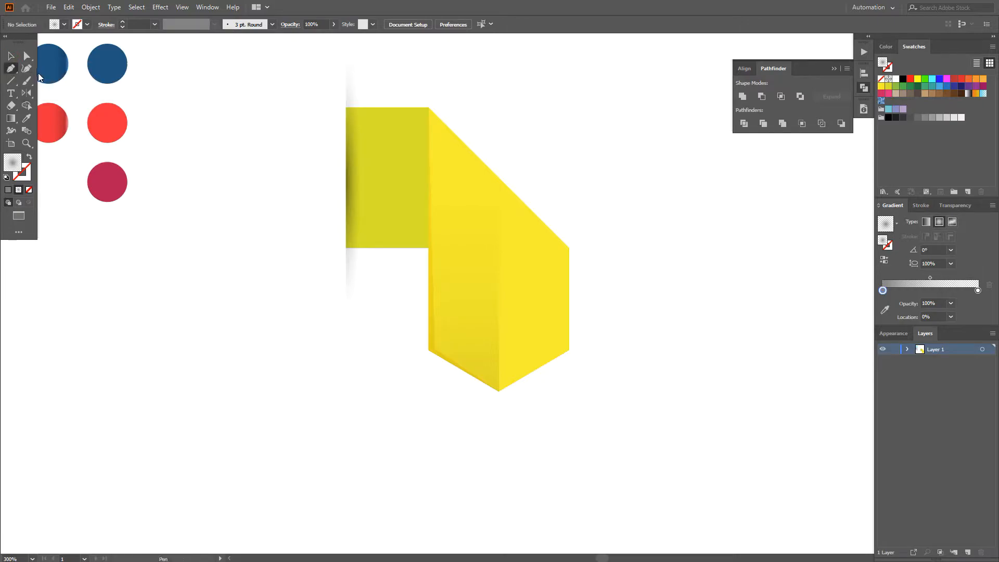
pyautogui.scroll(1, 428, 108)
pyautogui.click(427, 107)
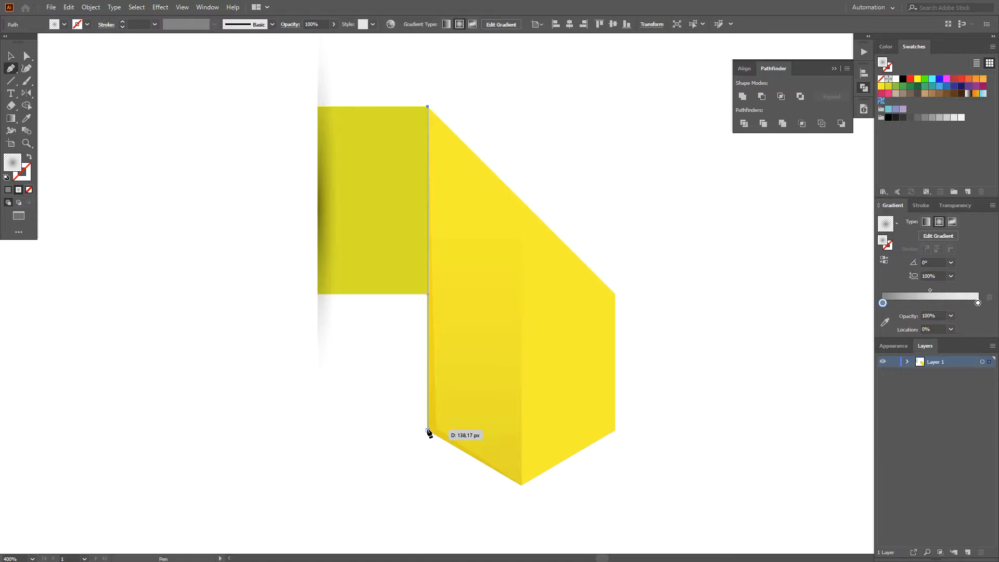
pyautogui.click(427, 430)
pyautogui.keyDown('shift'); pyautogui.click(470, 429); pyautogui.keyUp('shift')
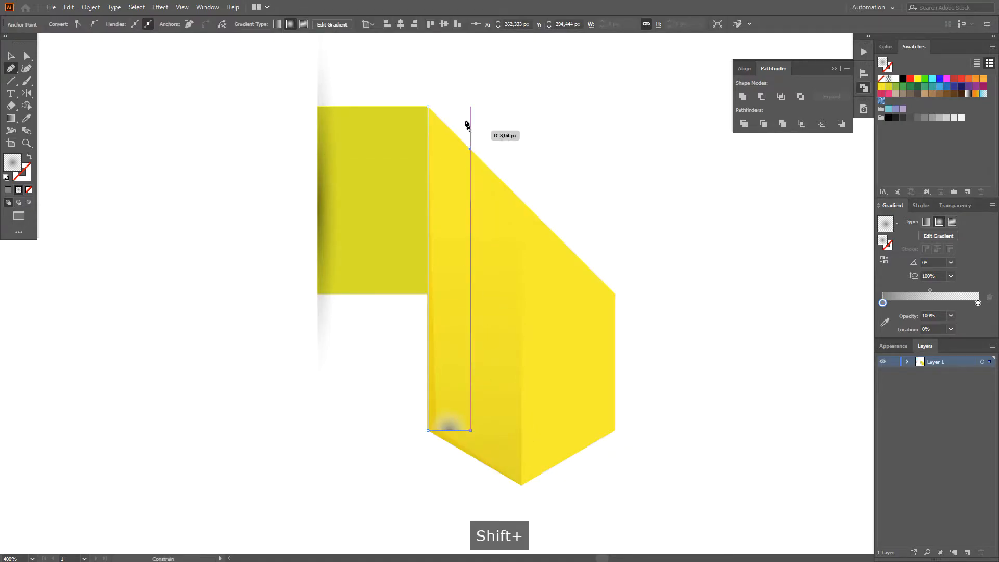
pyautogui.keyDown('shift'); pyautogui.click(428, 107); pyautogui.keyUp('shift')
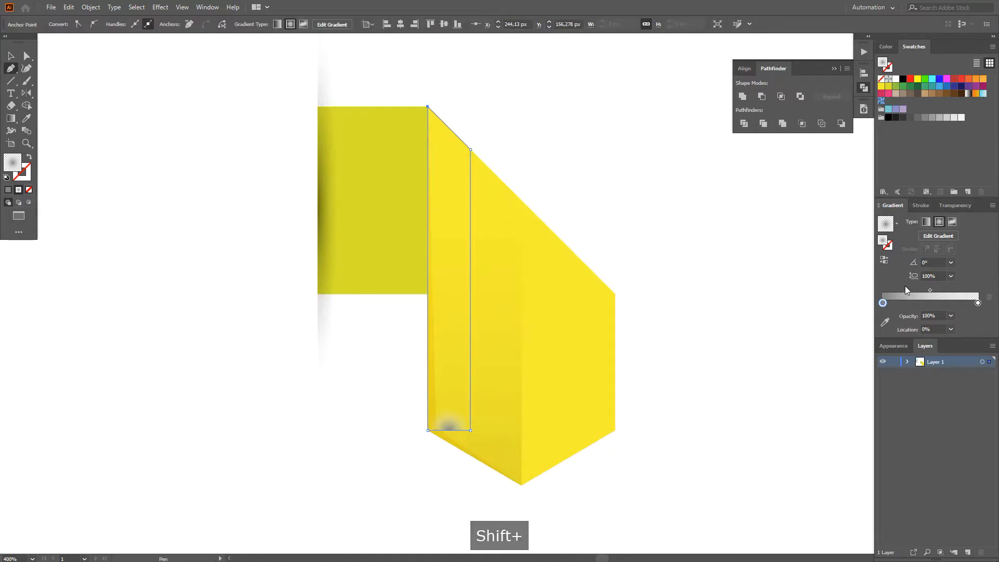
# Step: Fill the strip with a linear gradient running from black at the top to white at the bottom
pyautogui.click(897, 222)
pyautogui.press('g')
pyautogui.moveTo(449, 150); pyautogui.dragTo(449, 427)
pyautogui.click(884, 259)
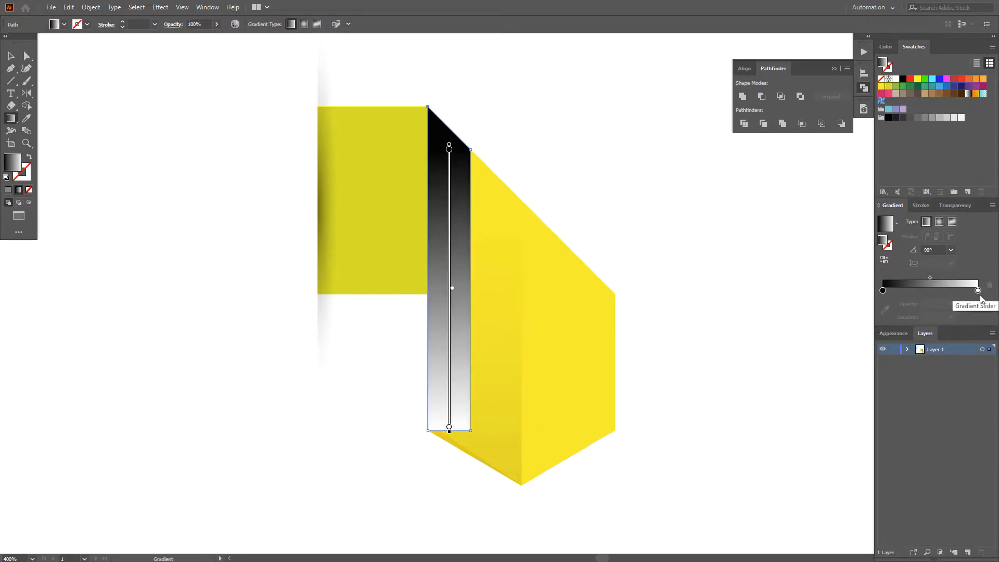
# Step: Shrink the gradient strip slightly and position it just inside the yellow panel's upper left corner
pyautogui.press('v')
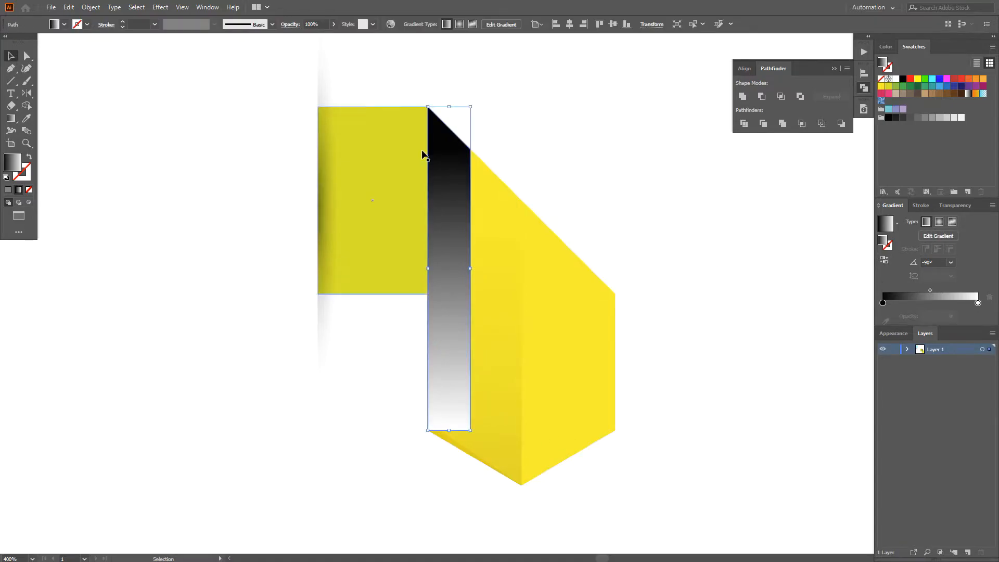
pyautogui.scroll(1, 418, 133)
pyautogui.moveTo(432, 93); pyautogui.dragTo(438, 101)
pyautogui.moveTo(465, 208); pyautogui.dragTo(465, 193)
# Step: Move the strip's two bottom anchor points to just above the panel's lower left corner, making it about 131 px tall
pyautogui.scroll(-1, 472, 202)
pyautogui.press('space')
pyautogui.moveTo(584, 200); pyautogui.dragTo(575, 105)
pyautogui.press('a')
pyautogui.click(430, 468)
pyautogui.click(441, 343)
pyautogui.keyDown('shift'); pyautogui.click(479, 343); pyautogui.keyUp('shift')
pyautogui.moveTo(478, 344); pyautogui.dragTo(478, 362)
pyautogui.click(452, 420)
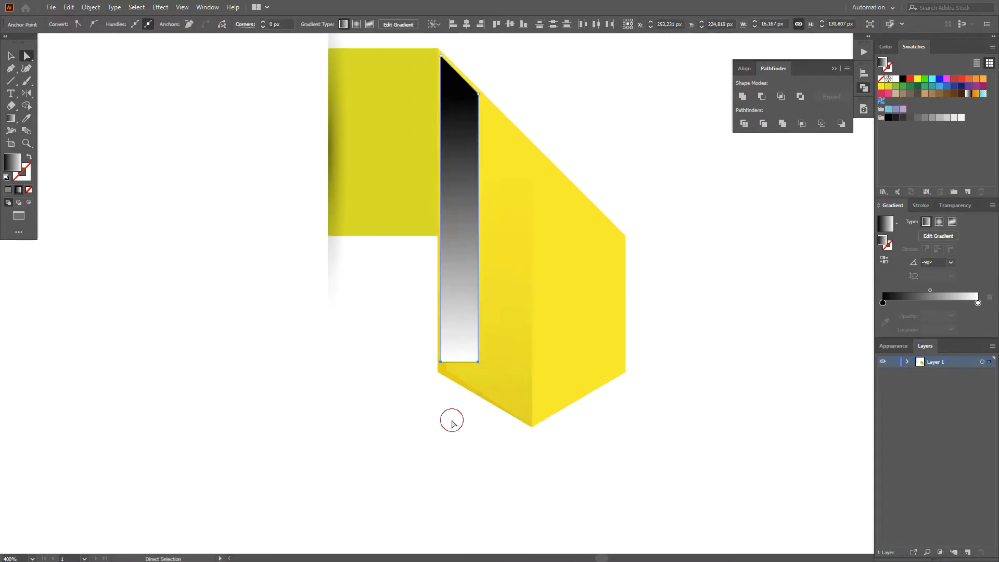
# Step: Copy the gradient strip and paste the duplicate in front of it
pyautogui.press('v')
pyautogui.click(56, 9)
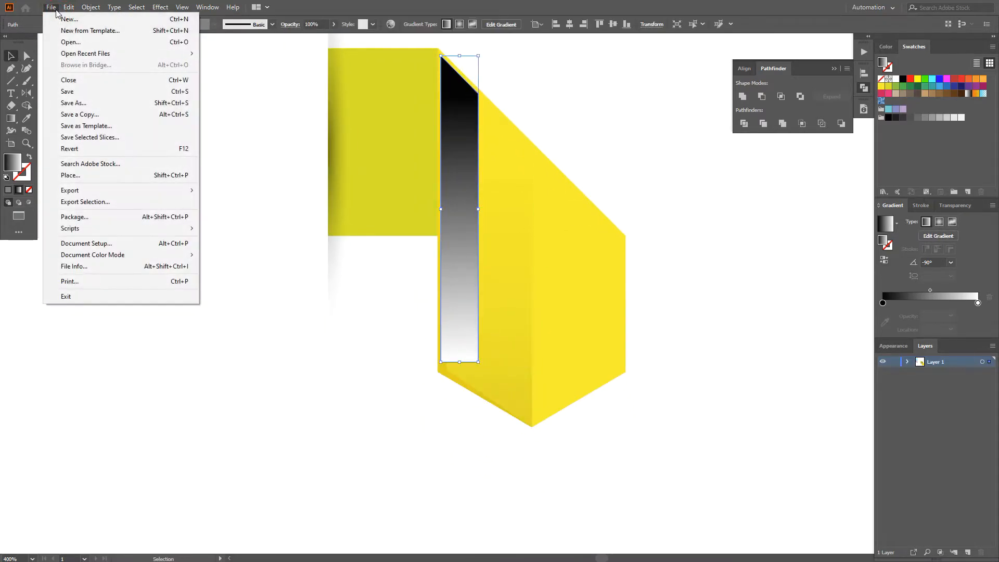
pyautogui.moveTo(67, 9)
pyautogui.click(80, 56)
pyautogui.click(69, 7)
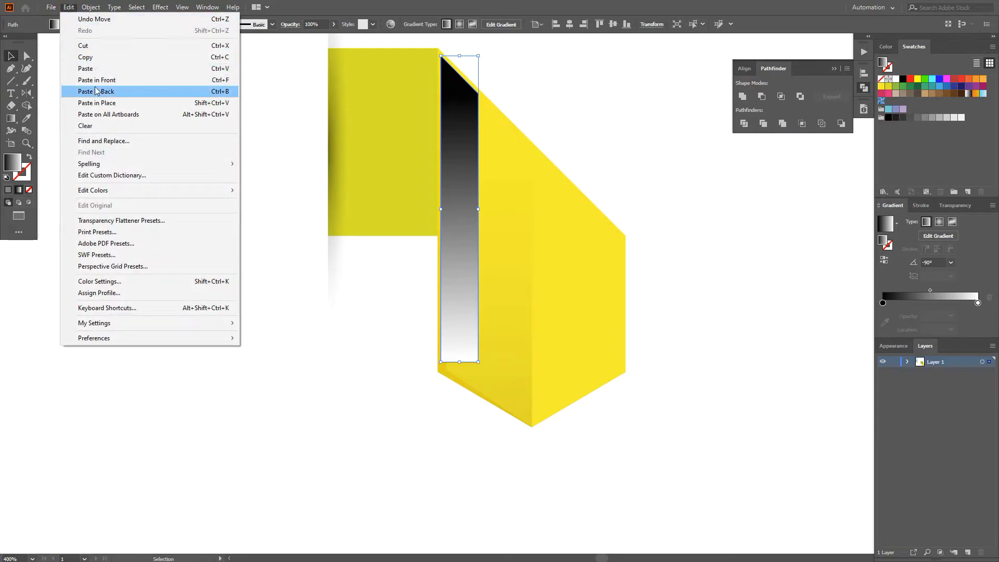
pyautogui.click(94, 81)
pyautogui.hotkey('ctrl', 'z')
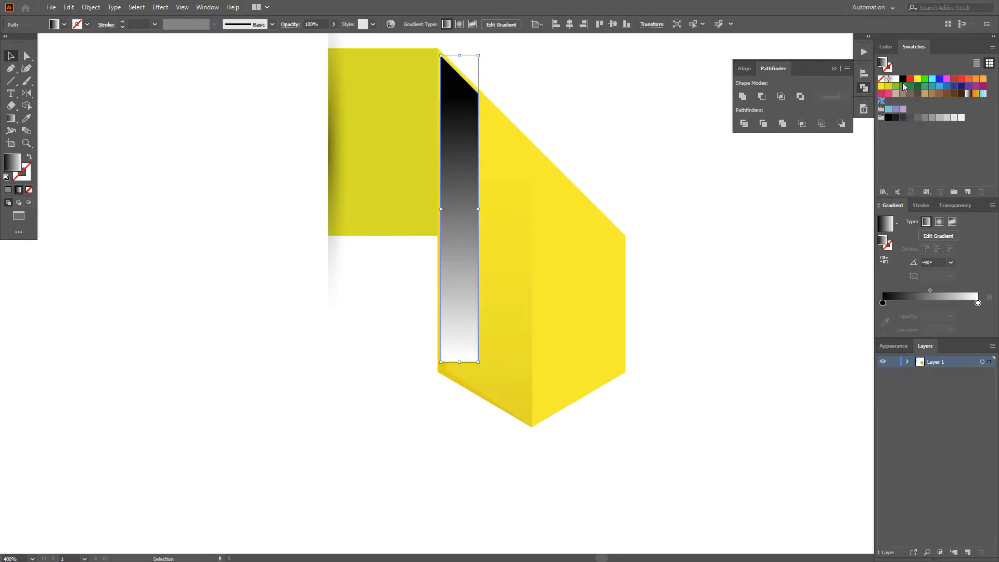
# Step: Fill the duplicate strip with light grey and move its bottom-left anchor outward until the base is about 39 px wide
pyautogui.click(961, 119)
pyautogui.click(361, 461)
pyautogui.press('a')
pyautogui.moveTo(440, 362); pyautogui.dragTo(388, 363)
# Step: Cut the widened grey shape and paste it behind the gradient strip
pyautogui.click(438, 347)
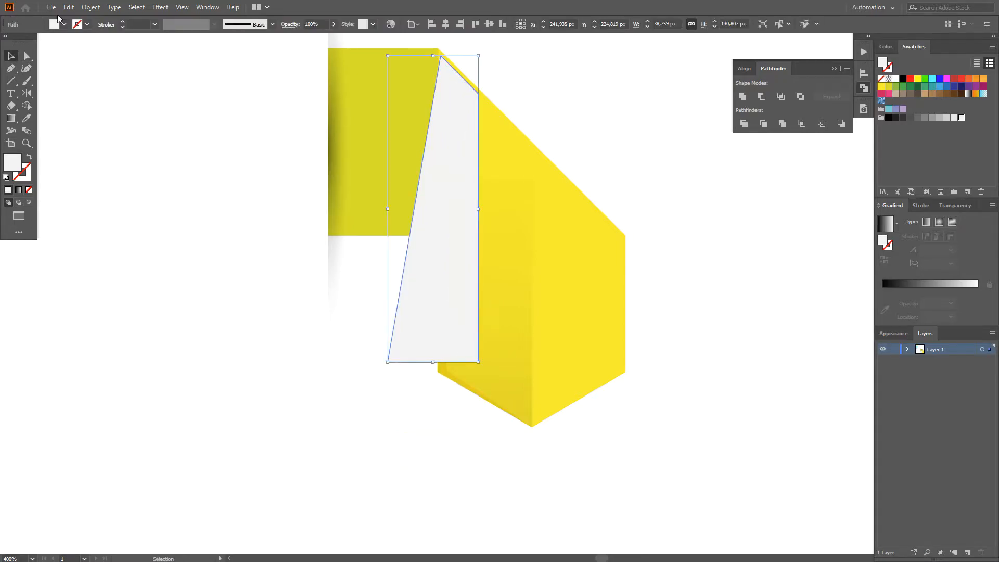
pyautogui.click(69, 7)
pyautogui.click(79, 43)
pyautogui.click(69, 7)
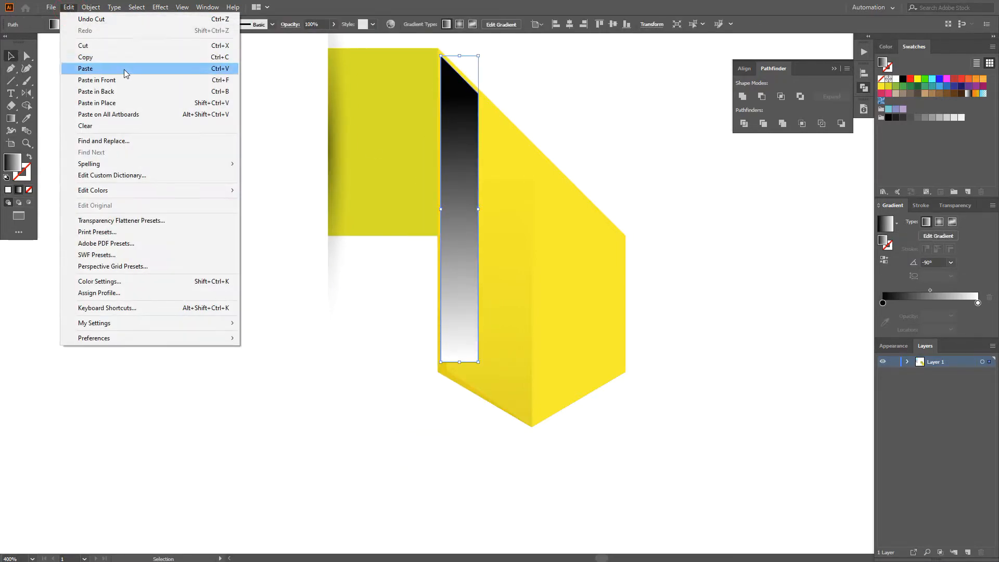
pyautogui.click(116, 90)
pyautogui.click(332, 401)
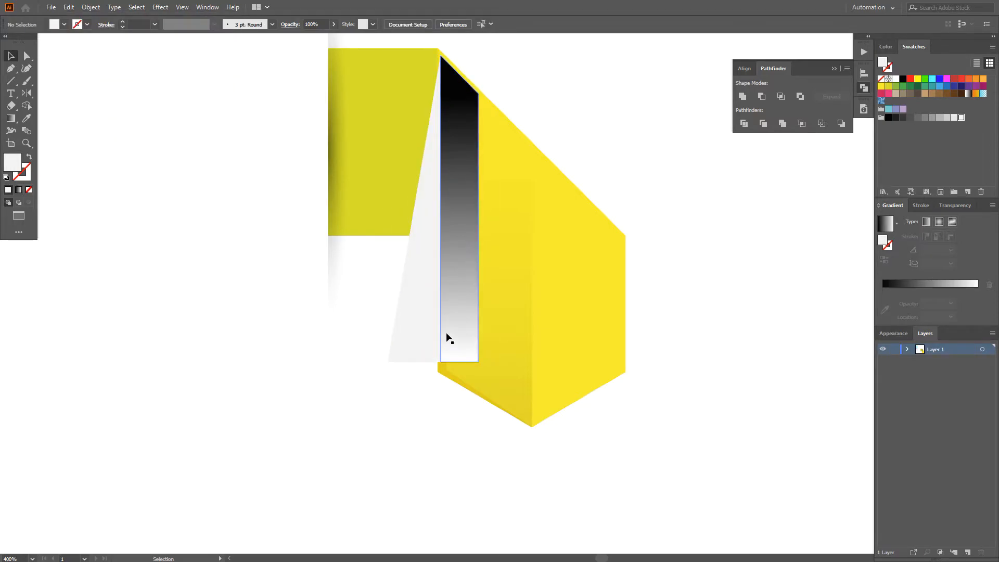
# Step: Recolor the widened back shape white and set its opacity to 0%
pyautogui.press('a')
pyautogui.click(479, 334)
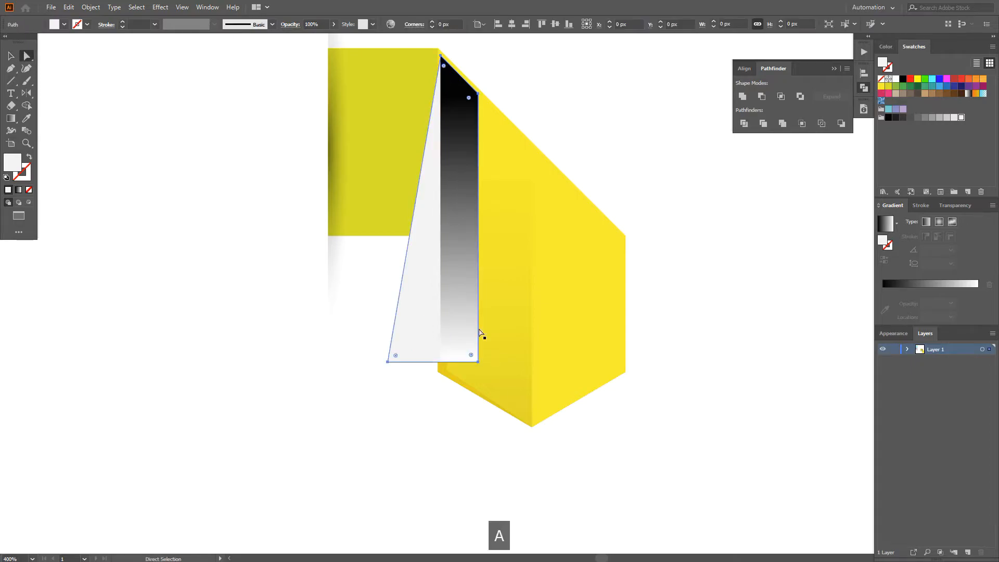
pyautogui.click(895, 79)
pyautogui.click(955, 205)
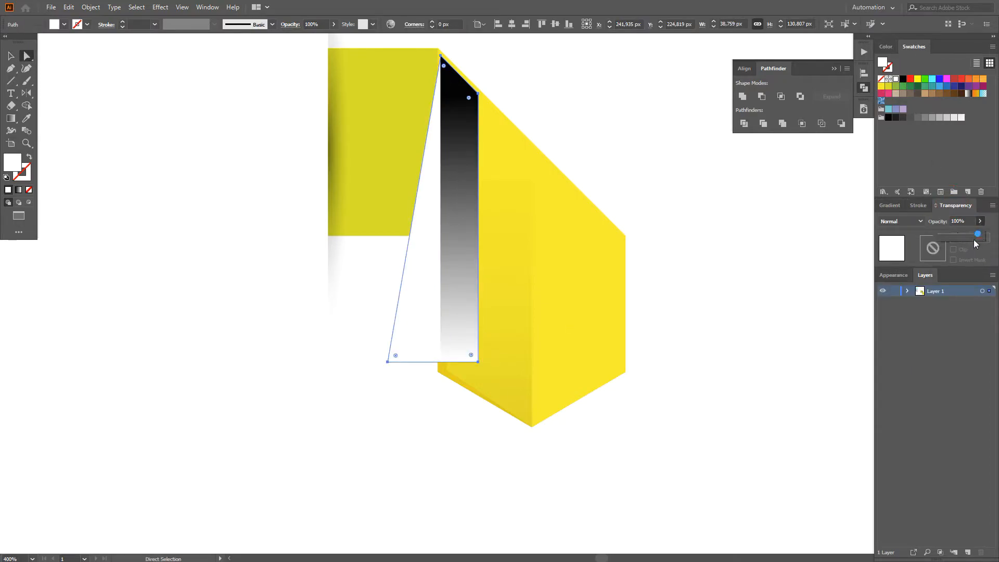
# Step: Select the gradient strip together with the transparent widened shape behind it and make a blend of the two
pyautogui.click(466, 292)
pyautogui.keyDown('shift'); pyautogui.click(417, 314); pyautogui.keyUp('shift')
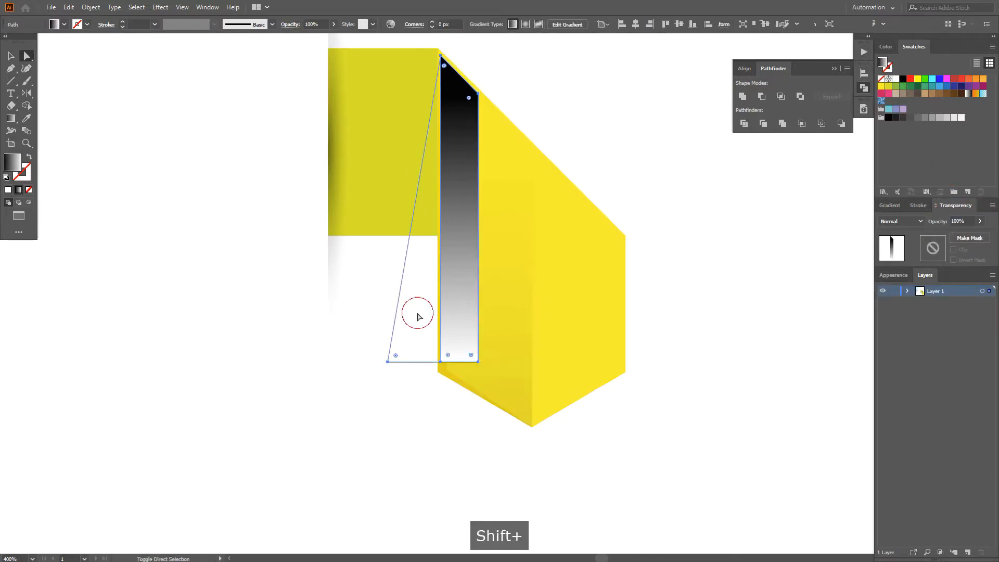
pyautogui.click(90, 7)
pyautogui.moveTo(181, 287)
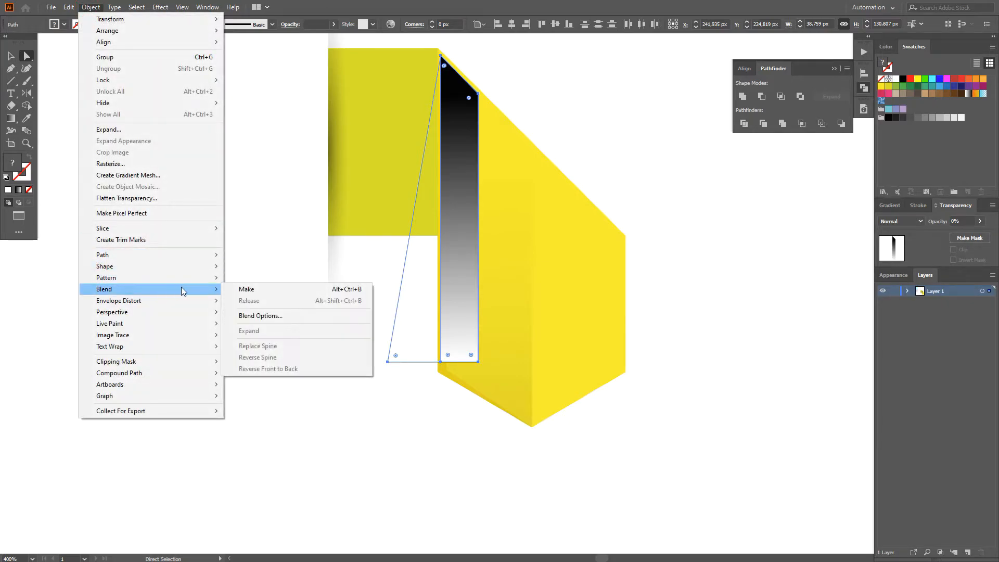
pyautogui.click(245, 290)
# Step: Set the blend's spacing to Specified Steps with 30 steps
pyautogui.press('w')
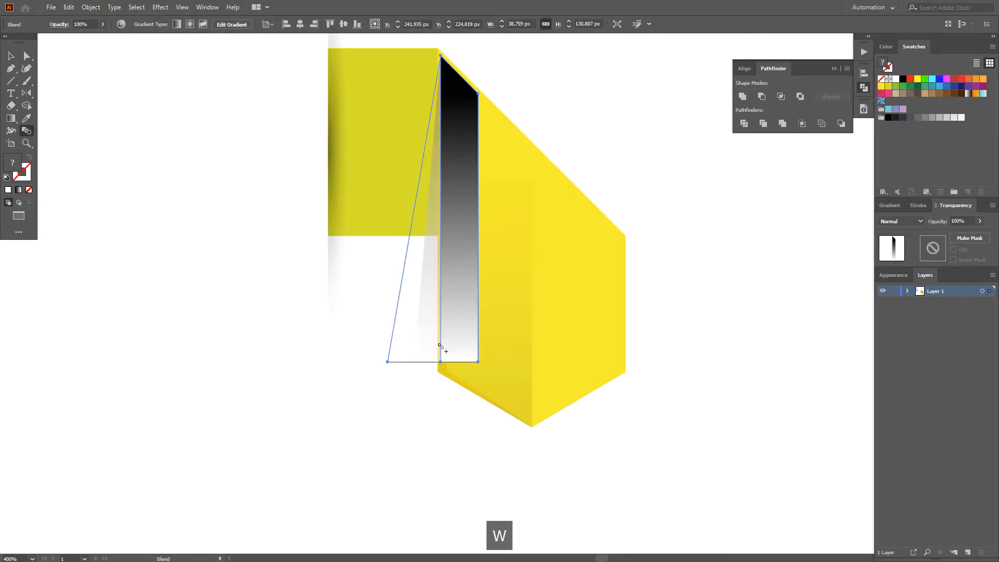
pyautogui.press('Return')
pyautogui.click(660, 342)
pyautogui.click(648, 354)
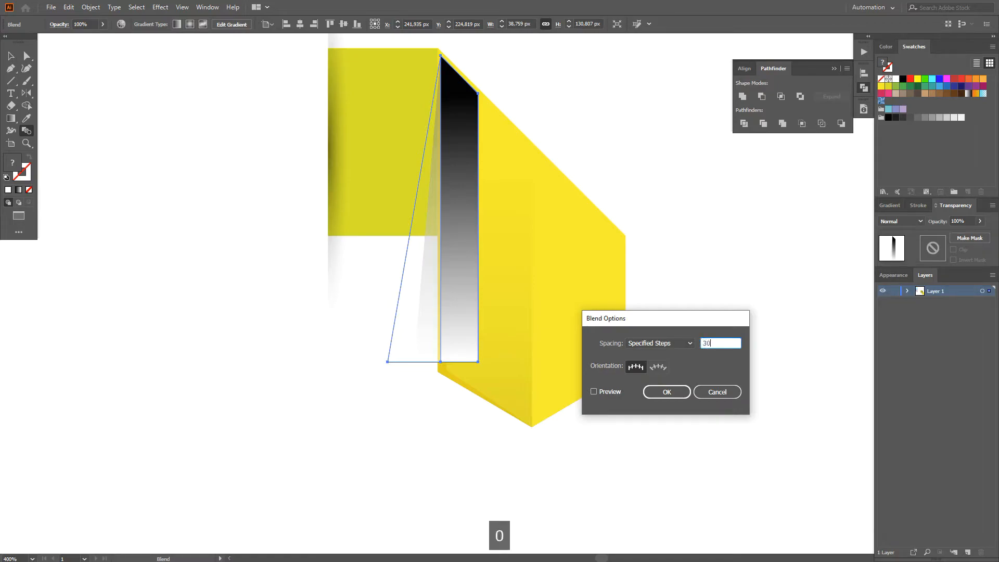
pyautogui.click(593, 391)
pyautogui.click(667, 392)
pyautogui.press('v')
# Step: Set the blended shadow to Multiply, cut it and paste it in front of the olive square, beneath the yellow fold
pyautogui.click(916, 221)
pyautogui.click(896, 259)
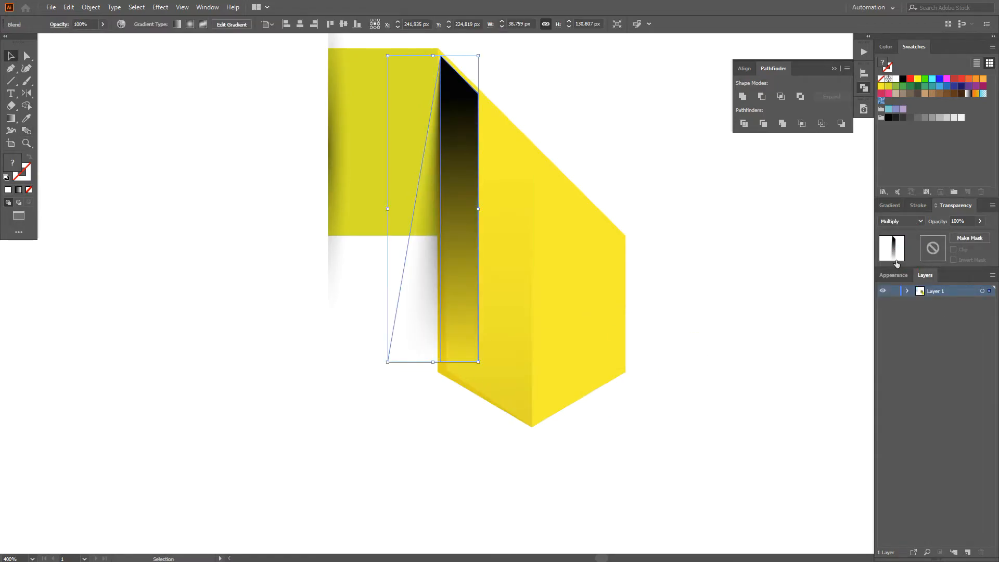
pyautogui.click(92, 6)
pyautogui.moveTo(68, 7)
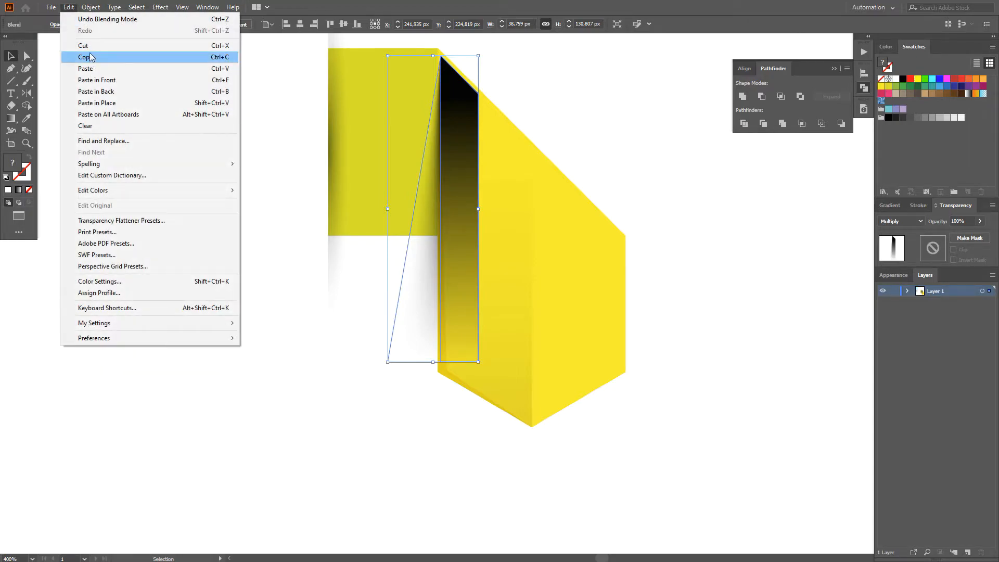
pyautogui.click(78, 42)
pyautogui.click(407, 199)
pyautogui.click(71, 7)
pyautogui.click(78, 80)
pyautogui.click(204, 369)
# Step: Draw a closed strip about 13 px wide inside the panel's right vertical edge, with its top following the slanted edge
pyautogui.scroll(-2, 204, 369)
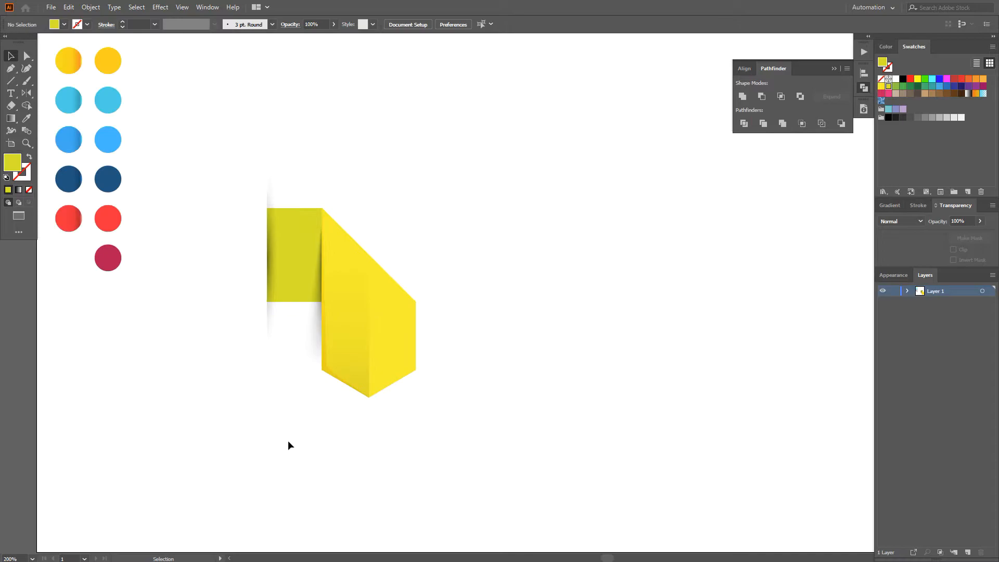
pyautogui.scroll(1, 375, 462)
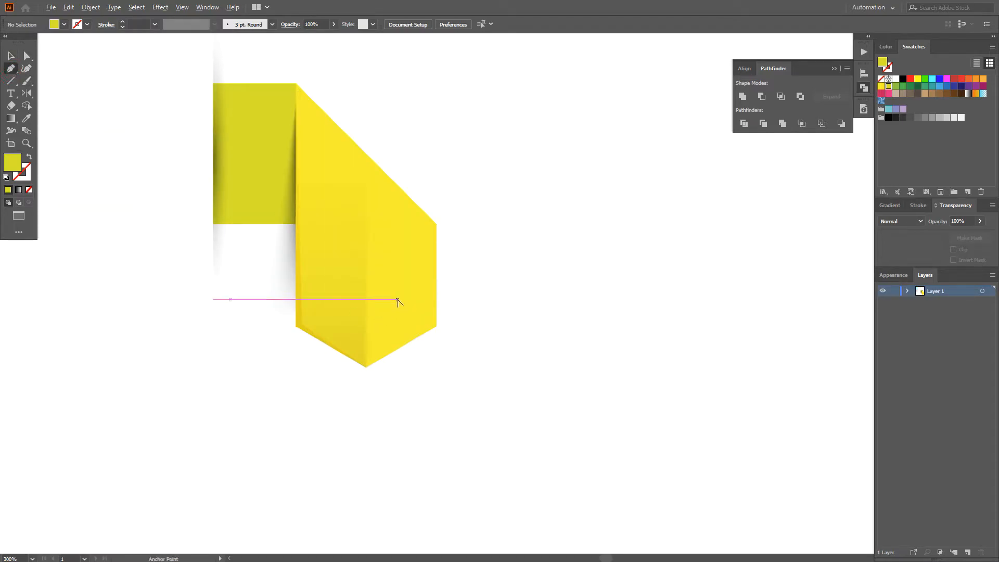
pyautogui.scroll(1, 397, 300)
pyautogui.click(450, 335)
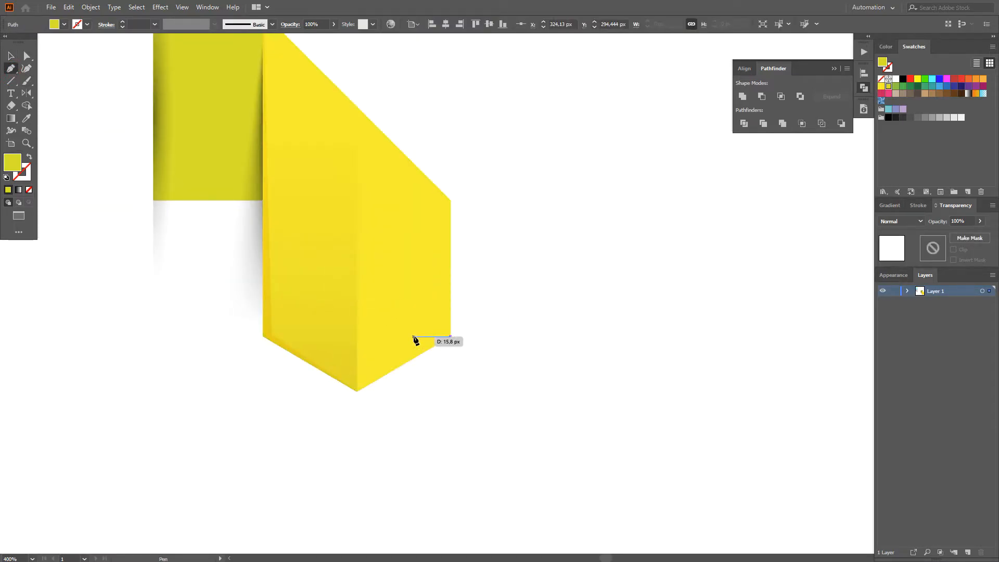
pyautogui.click(420, 337)
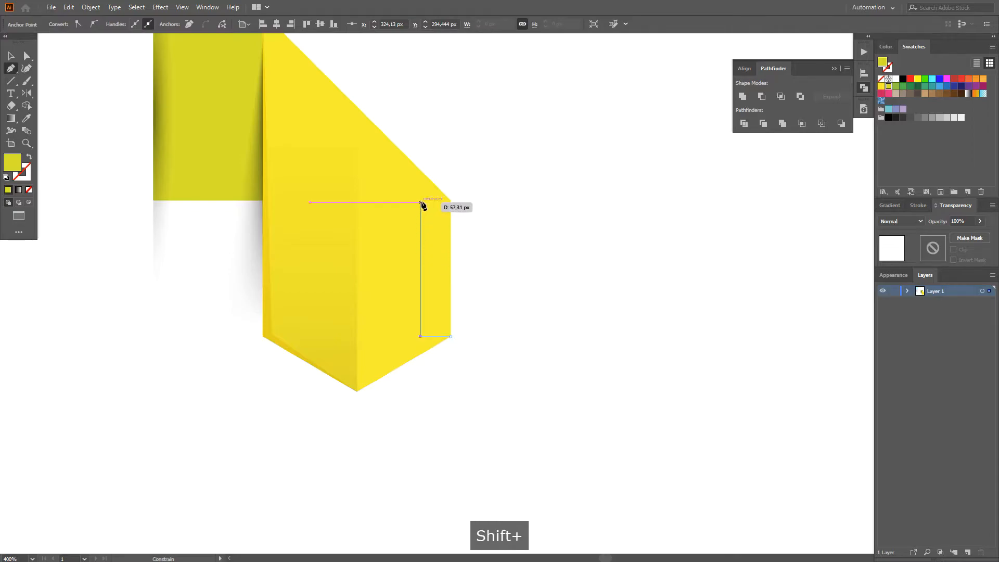
pyautogui.keyDown('shift'); pyautogui.click(420, 171); pyautogui.keyUp('shift')
pyautogui.keyDown('shift'); pyautogui.click(451, 199); pyautogui.keyUp('shift')
pyautogui.click(450, 336)
# Step: Fill the new strip with a linear black-to-white gradient running vertically downward at -90°
pyautogui.press('g')
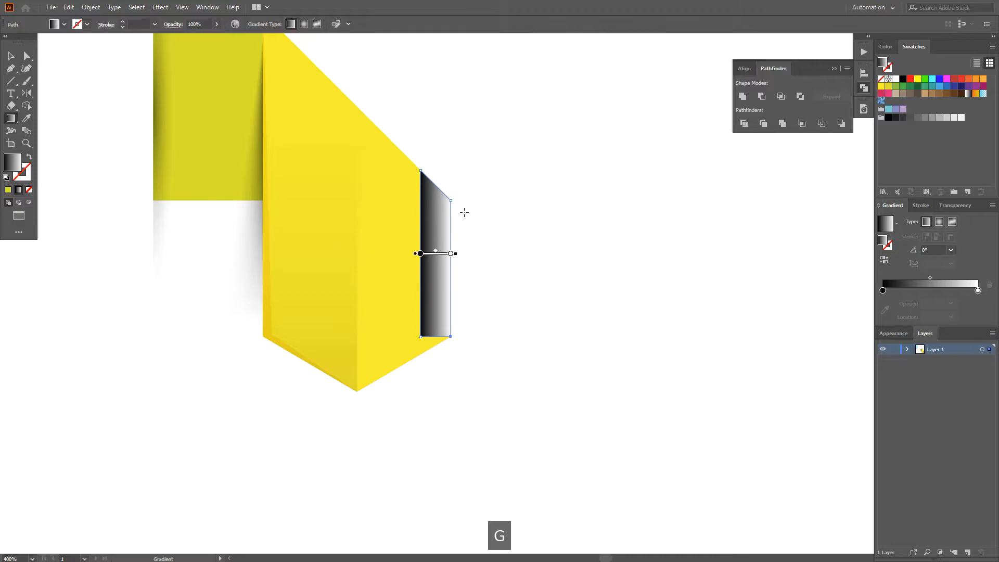
pyautogui.moveTo(463, 321); pyautogui.dragTo(460, 336)
pyautogui.press('v')
pyautogui.click(765, 296)
# Step: Scale the gradient strip down slightly about its center to inset it from the panel's right and slanted edges
pyautogui.press('a')
pyautogui.scroll(2, 439, 256)
pyautogui.press('v')
pyautogui.click(429, 222)
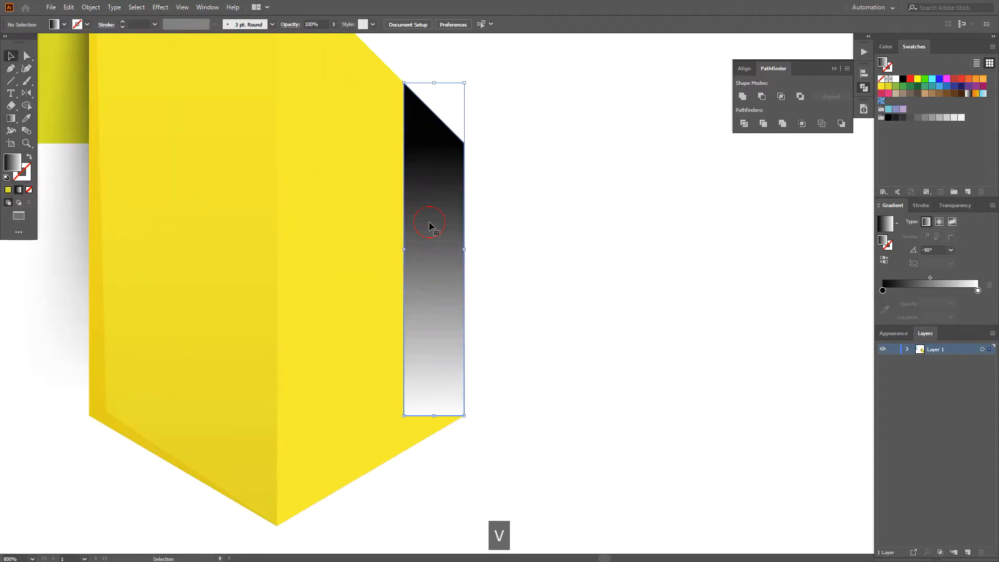
pyautogui.moveTo(465, 82); pyautogui.dragTo(462, 95)
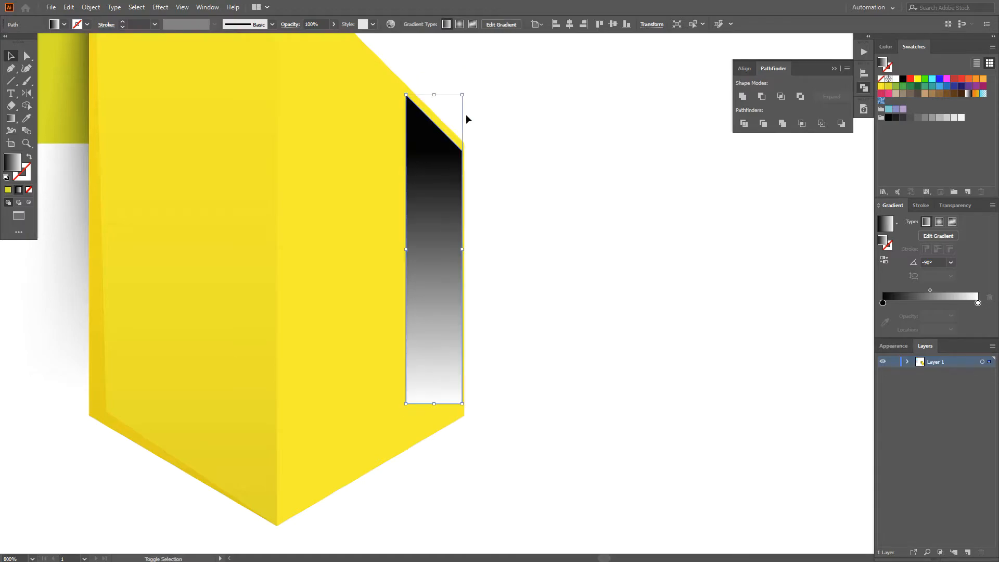
# Step: Move the gradient strip's two bottom anchors down to just above the level of the panel's lower right corner
pyautogui.moveTo(466, 408); pyautogui.dragTo(481, 324)
pyautogui.press('a')
pyautogui.click(482, 324)
pyautogui.click(479, 328)
pyautogui.keyDown('shift'); pyautogui.click(422, 329); pyautogui.keyUp('shift')
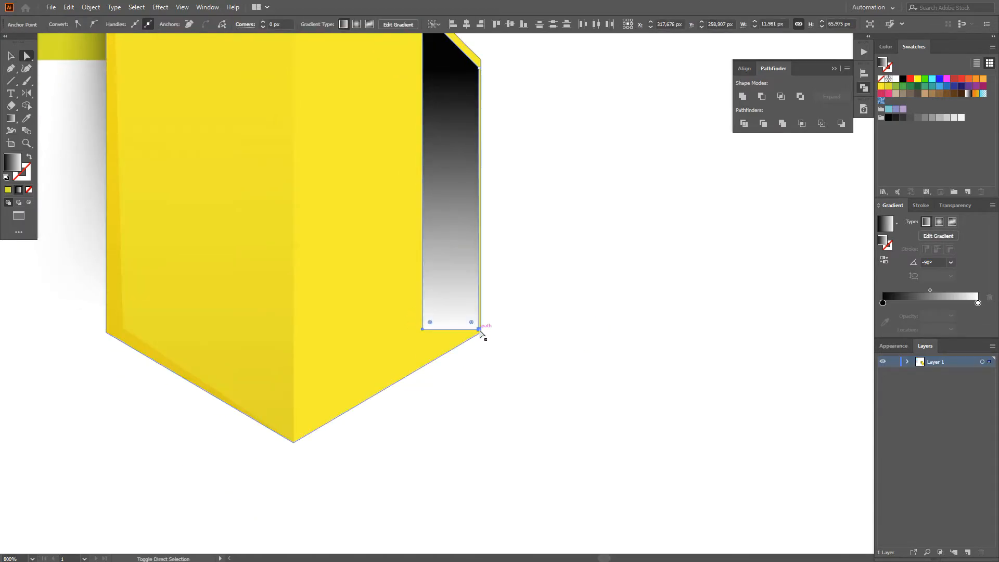
pyautogui.scroll(-2, 482, 328)
pyautogui.press('v')
pyautogui.click(502, 299)
# Step: Change the black stop of the strip's gradient to dark grey
pyautogui.click(882, 304)
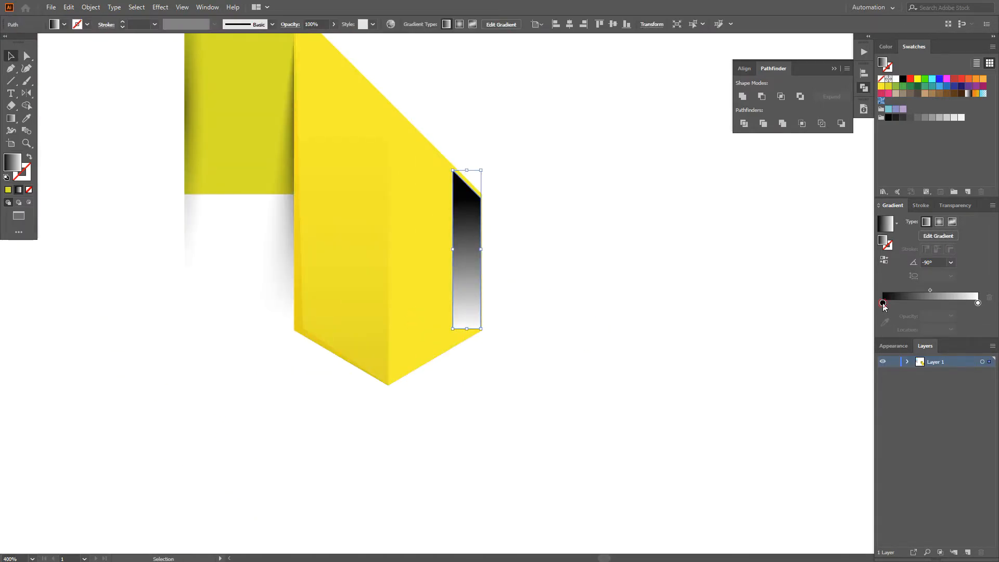
pyautogui.keyDown('alt'); pyautogui.click(940, 119); pyautogui.keyUp('alt')
pyautogui.keyDown('alt'); pyautogui.click(933, 119); pyautogui.keyUp('alt')
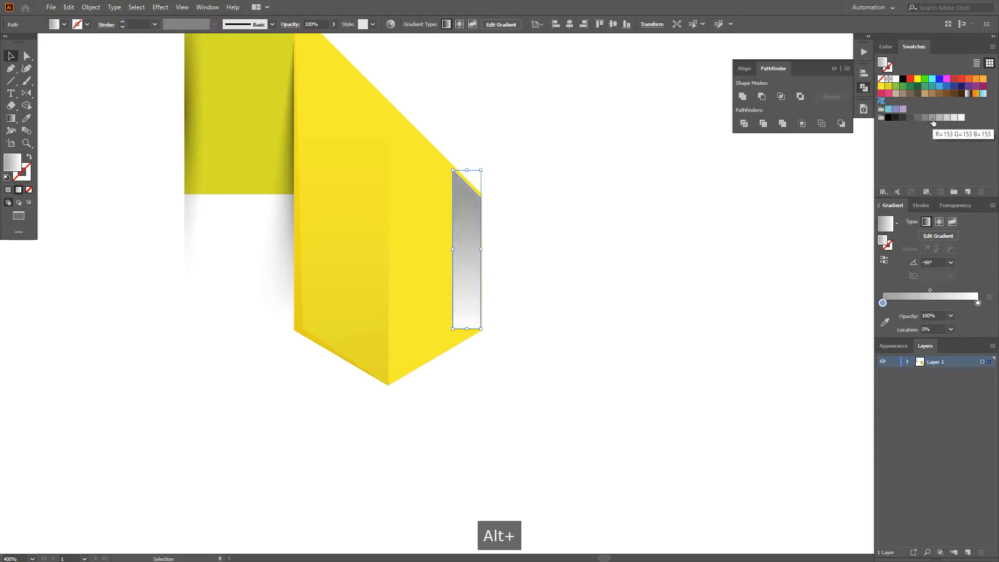
pyautogui.keyDown('alt'); pyautogui.click(916, 119); pyautogui.keyUp('alt')
pyautogui.click(673, 292)
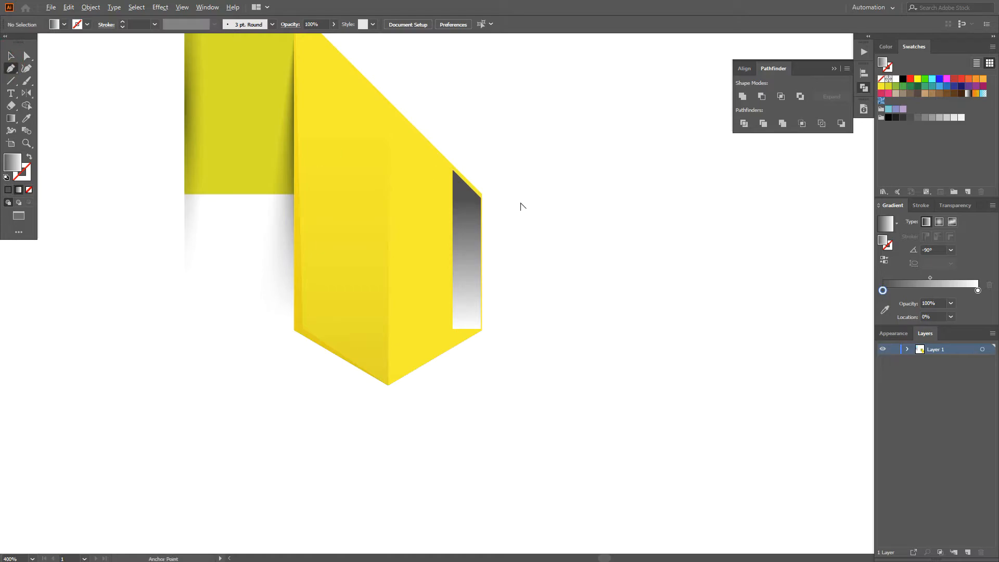
pyautogui.scroll(1, 520, 206)
pyautogui.click(421, 154)
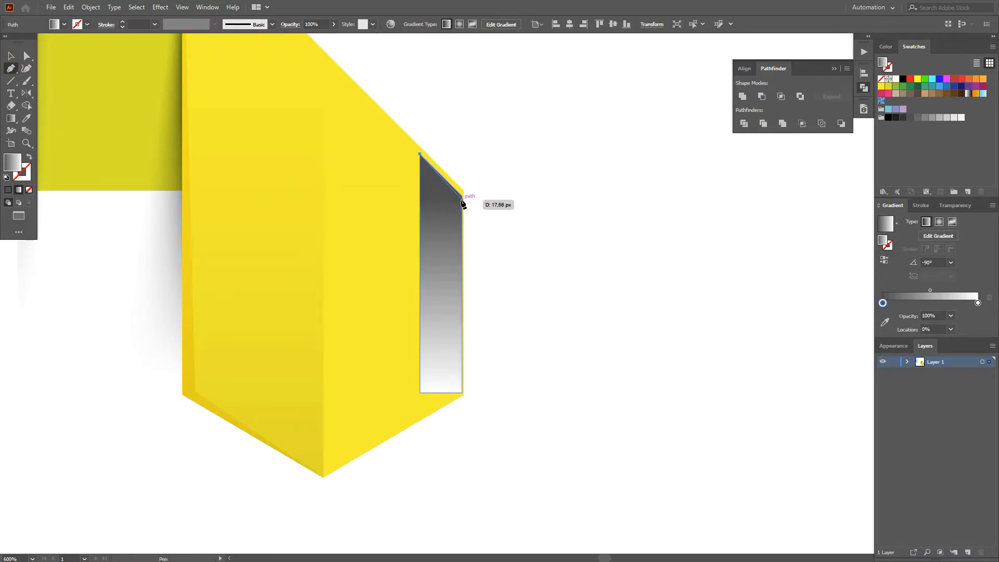
pyautogui.hotkey('ctrl', 'z')
# Step: Copy the grey gradient strip, paste the duplicate exactly in front of it and fill the duplicate with green
pyautogui.press('v')
pyautogui.click(447, 244)
pyautogui.click(68, 7)
pyautogui.click(83, 58)
pyautogui.click(68, 7)
pyautogui.click(88, 68)
pyautogui.hotkey('ctrl', 'z')
pyautogui.click(889, 87)
pyautogui.click(896, 86)
# Step: Move the green duplicate's bottom-right anchor outward until the shape is about 27 px wide
pyautogui.click(486, 389)
pyautogui.press('a')
pyautogui.moveTo(462, 391); pyautogui.dragTo(513, 393)
# Step: Cut the widened green shape and paste it behind the grey gradient strip
pyautogui.press('v')
pyautogui.click(466, 348)
pyautogui.click(68, 7)
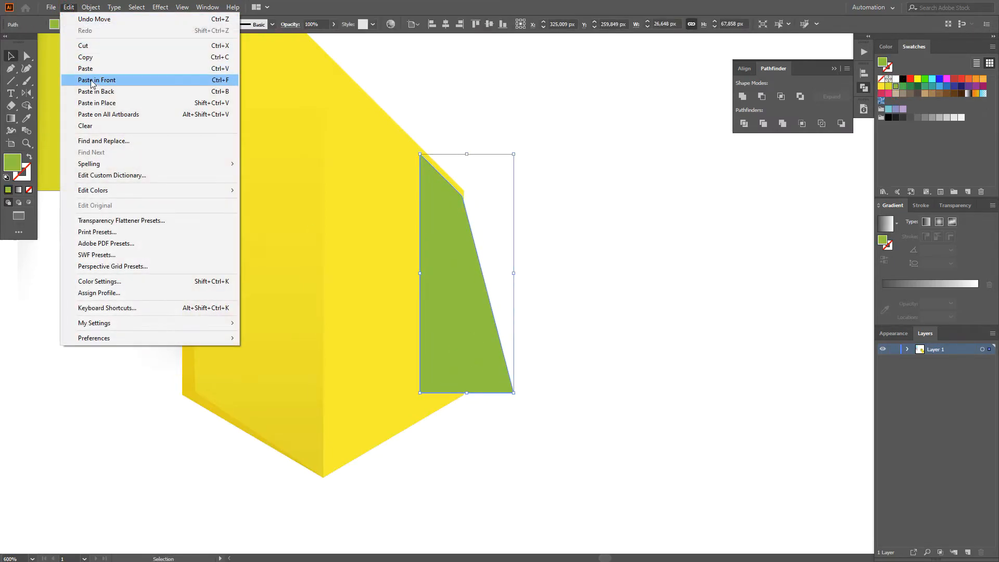
pyautogui.click(90, 47)
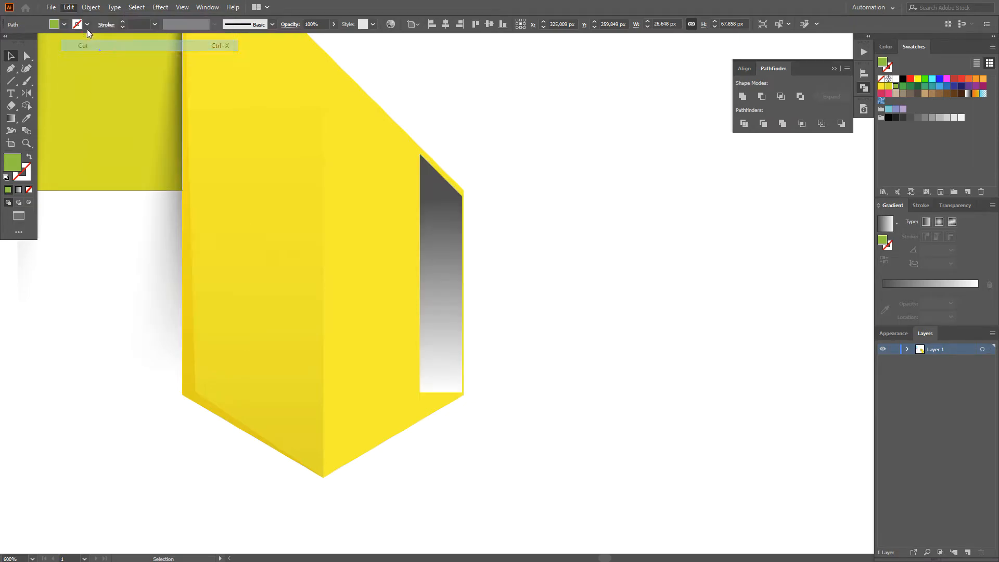
pyautogui.click(441, 233)
pyautogui.click(68, 7)
pyautogui.click(90, 89)
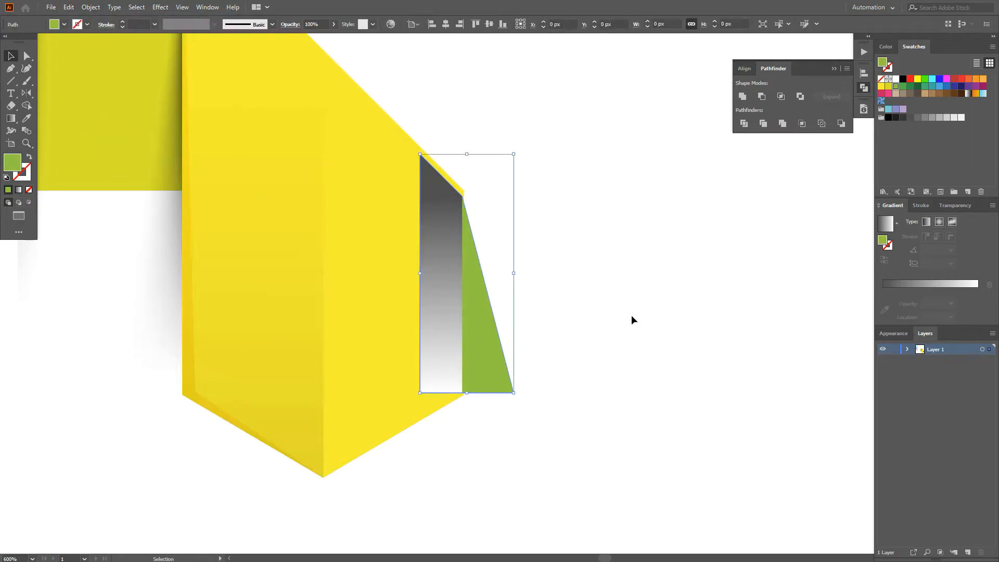
# Step: Fill the widened back shape with white and set it to Multiply blending mode at 0% opacity
pyautogui.click(895, 78)
pyautogui.click(955, 205)
pyautogui.click(900, 221)
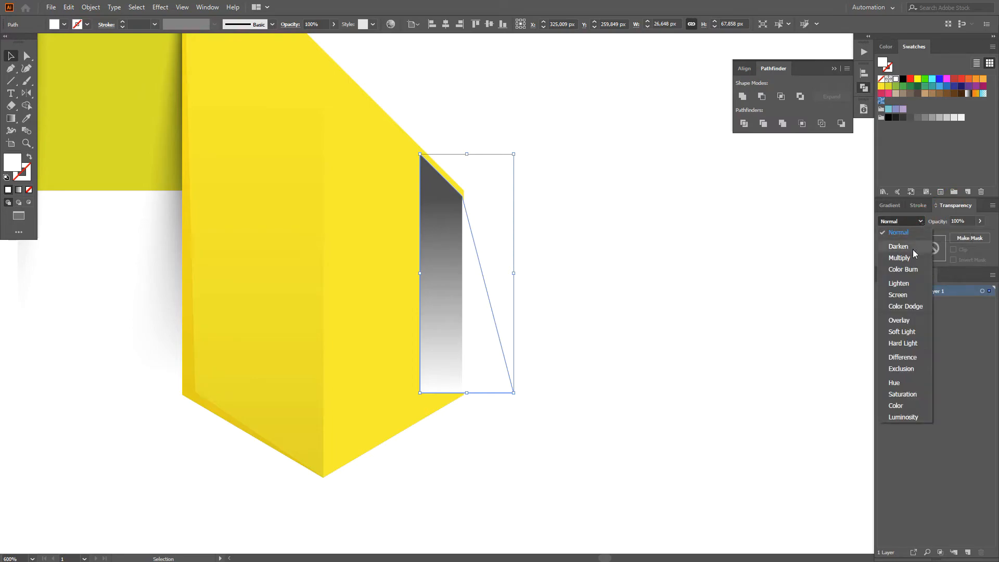
pyautogui.click(899, 258)
# Step: Blend the grey gradient strip with the transparent white shape at the panel's right edge
pyautogui.click(445, 299)
pyautogui.keyDown('shift'); pyautogui.click(476, 304); pyautogui.keyUp('shift')
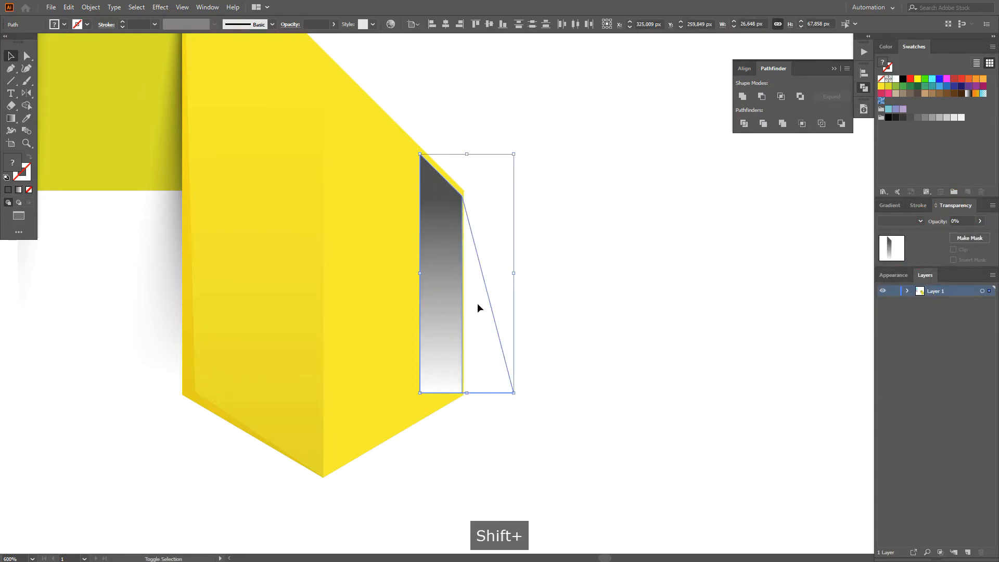
pyautogui.click(91, 7)
pyautogui.click(263, 289)
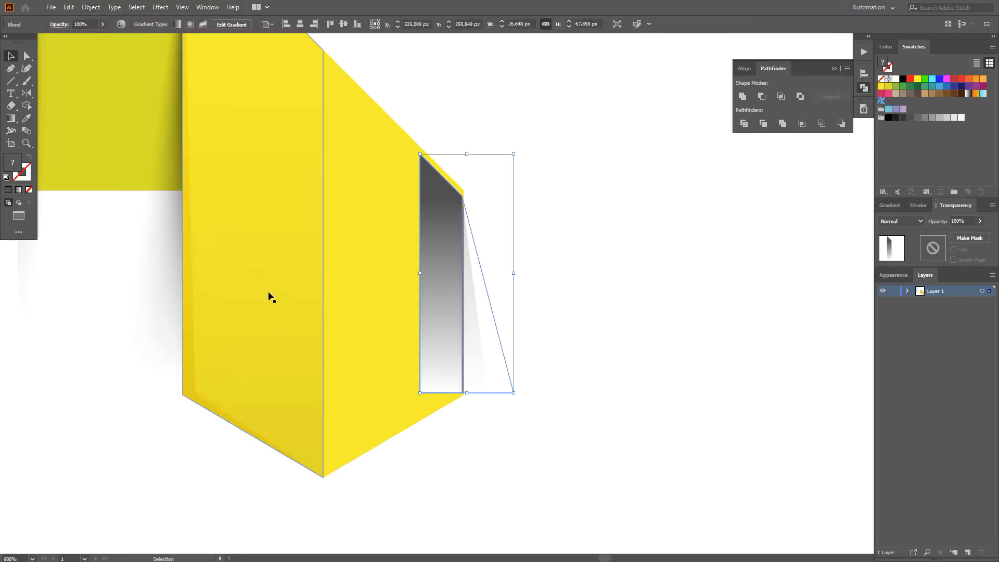
# Step: Switch the right-edge blend's spacing to Specified Steps with enough steps for a smooth fade
pyautogui.press('w')
pyautogui.press('Return')
pyautogui.click(656, 343)
pyautogui.click(651, 359)
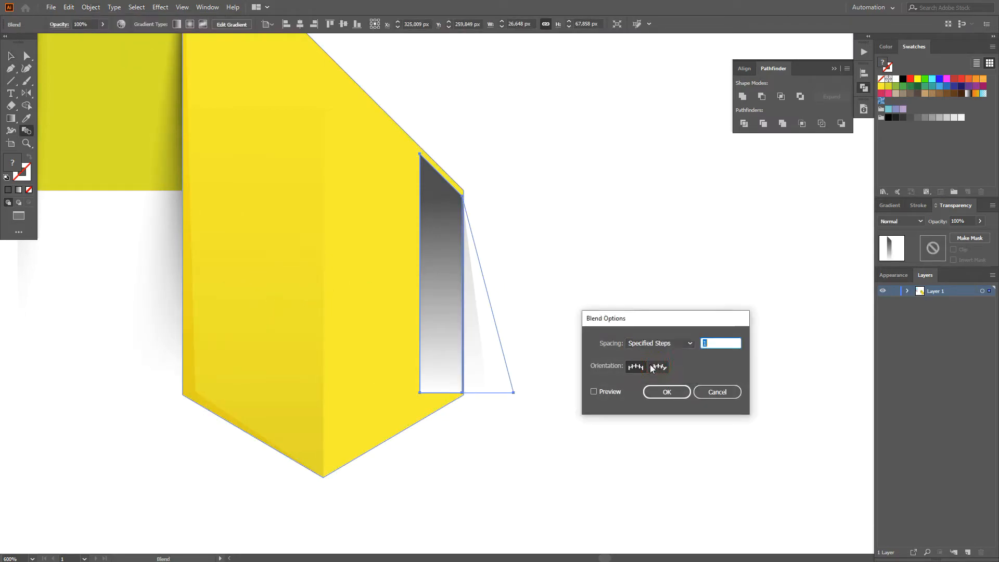
pyautogui.click(666, 392)
# Step: Set the right-edge shadow blend to Multiply, cut it and paste it behind the yellow panel
pyautogui.press('v')
pyautogui.click(900, 221)
pyautogui.click(901, 255)
pyautogui.click(68, 7)
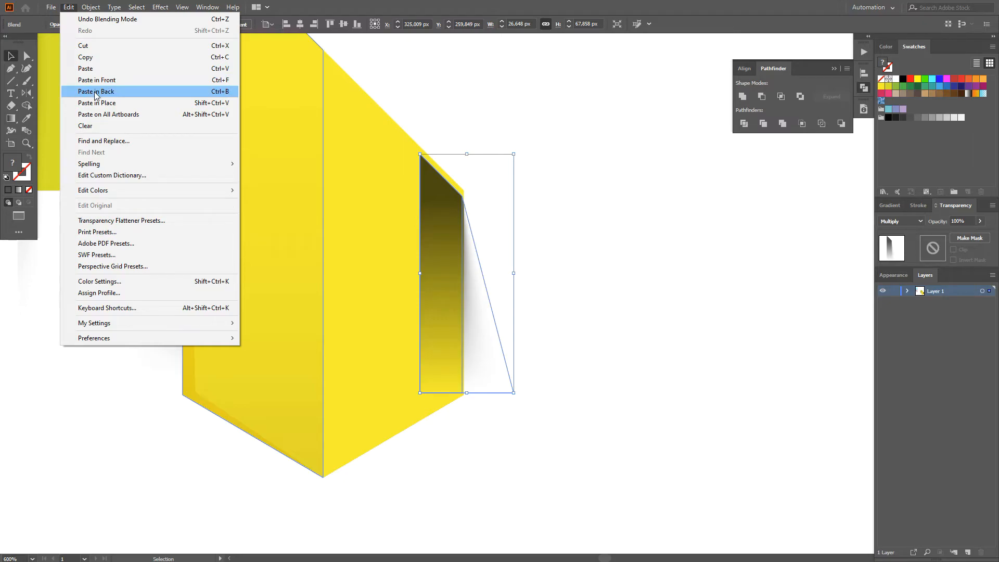
pyautogui.click(94, 45)
pyautogui.click(460, 205)
pyautogui.click(68, 7)
pyautogui.click(102, 92)
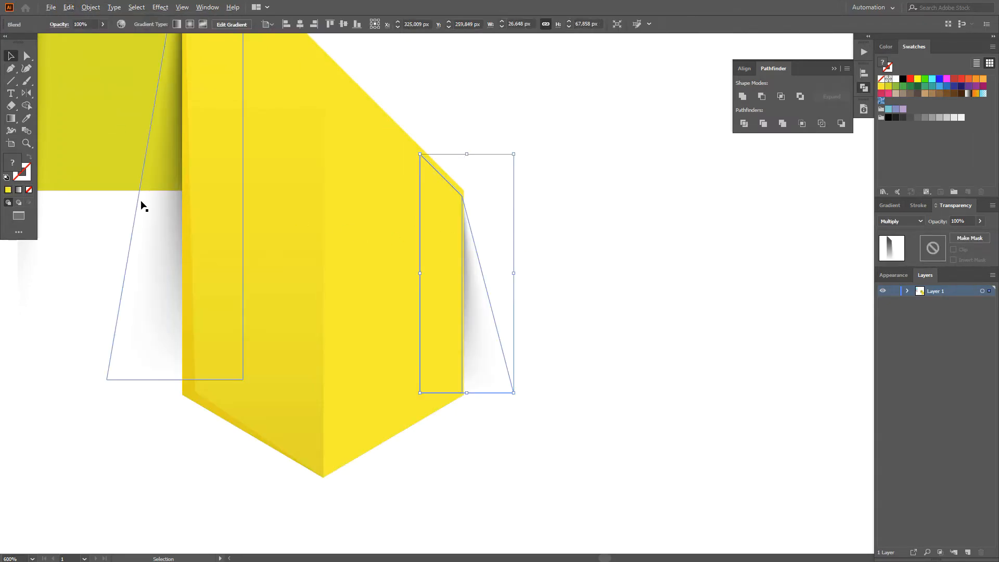
pyautogui.scroll(-1, 142, 203)
pyautogui.click(543, 202)
# Step: Duplicate the curved shadow from the olive square's left edge over to the panel's right side and rotate it parallel to the slanted edge
pyautogui.scroll(-1, 536, 201)
pyautogui.moveTo(532, 200); pyautogui.dragTo(557, 287)
pyautogui.scroll(-1, 628, 257)
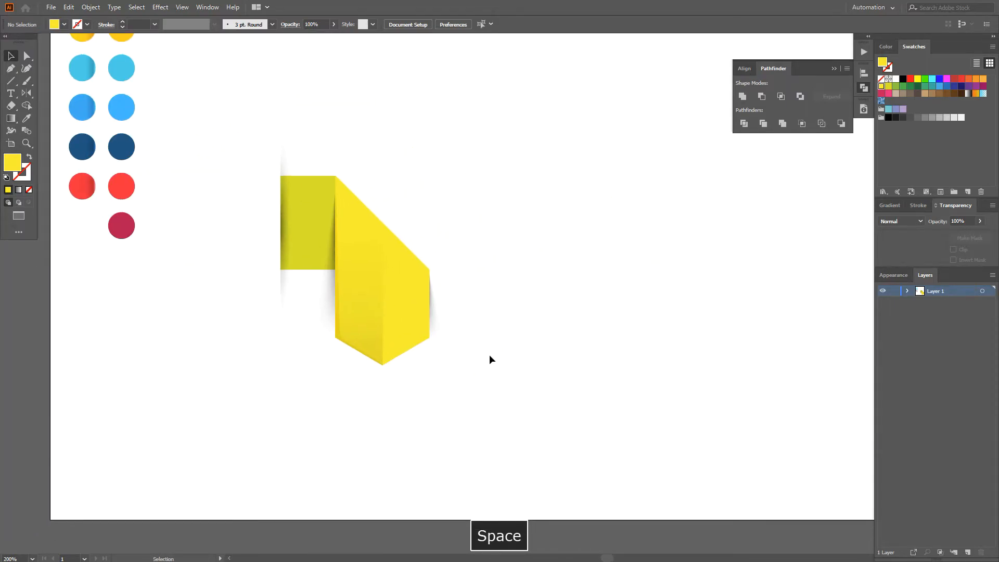
pyautogui.click(285, 227)
pyautogui.moveTo(285, 227); pyautogui.dragTo(420, 227)
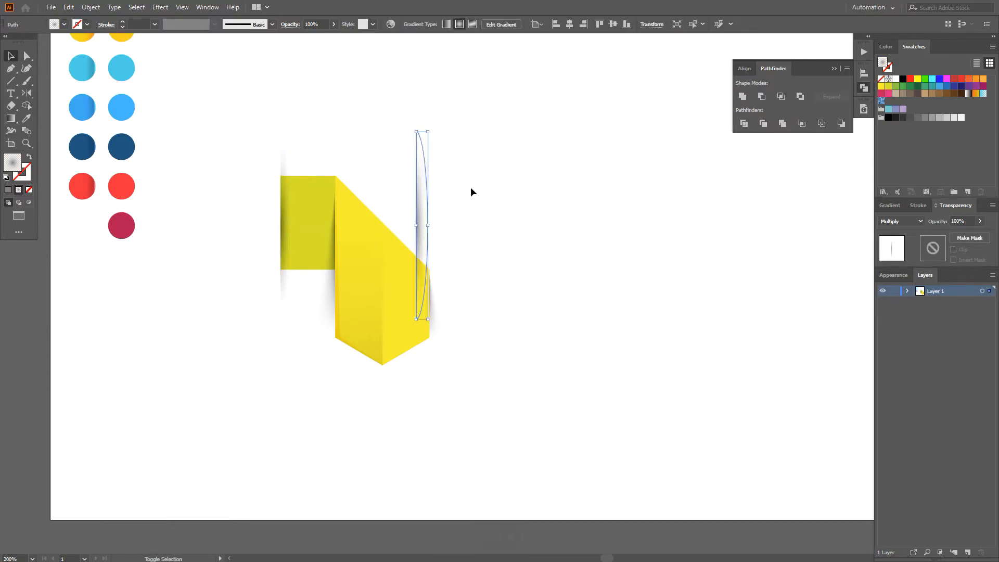
pyautogui.moveTo(432, 128); pyautogui.dragTo(382, 152)
# Step: Position the rotated shadow alongside the panel's slanted edge, leaving a narrow white gap between them
pyautogui.scroll(1, 412, 221)
pyautogui.moveTo(426, 228); pyautogui.dragTo(397, 217)
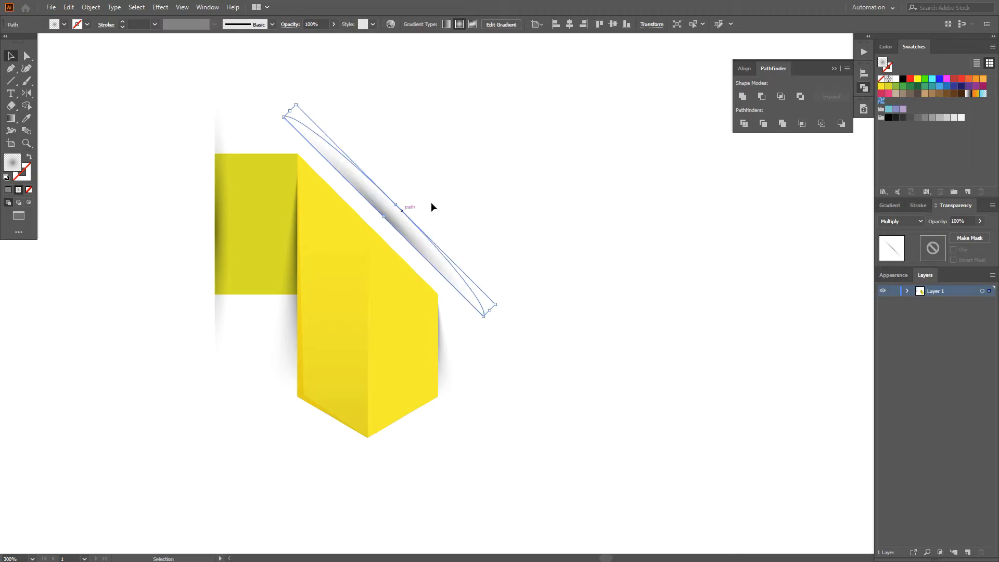
pyautogui.click(464, 211)
pyautogui.moveTo(439, 255); pyautogui.dragTo(435, 257)
pyautogui.click(470, 170)
pyautogui.click(434, 256)
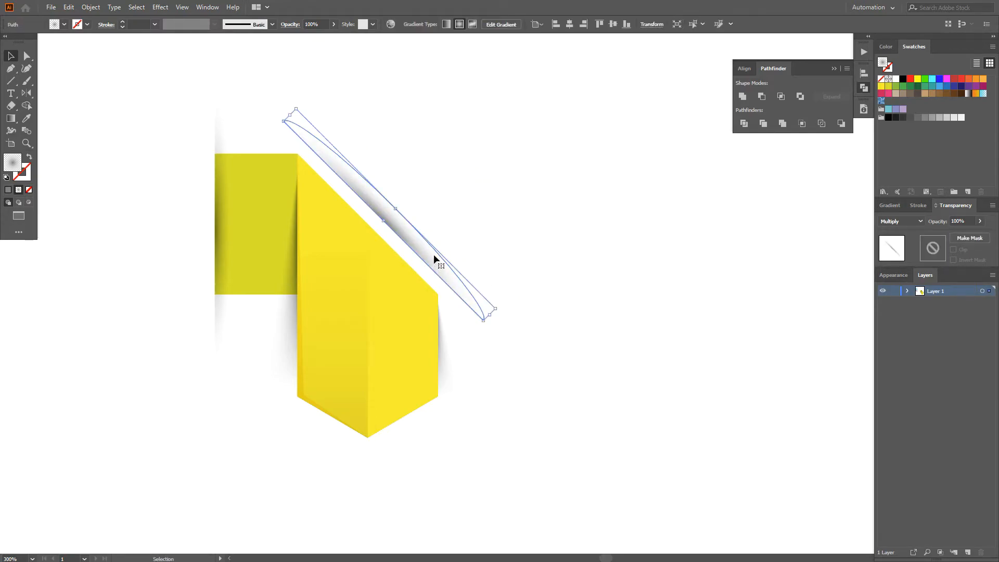
pyautogui.click(437, 229)
# Step: Duplicate the ribbon section without its curved shadows and place the copy directly to the right, level with the original
pyautogui.scroll(-1, 336, 357)
pyautogui.moveTo(260, 322); pyautogui.dragTo(443, 291)
pyautogui.scroll(1, 443, 291)
pyautogui.moveTo(536, 328); pyautogui.dragTo(524, 330)
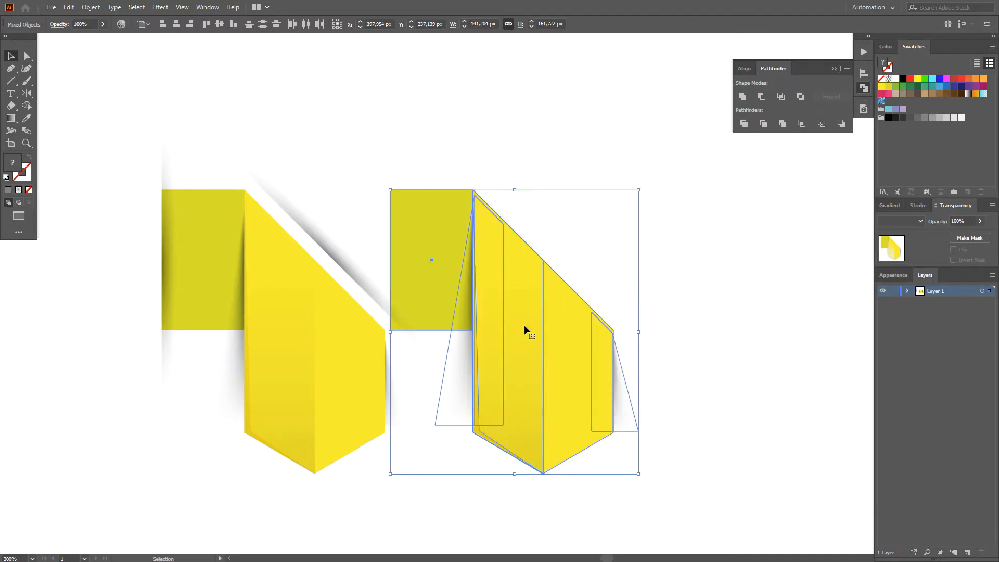
pyautogui.scroll(-1, 535, 339)
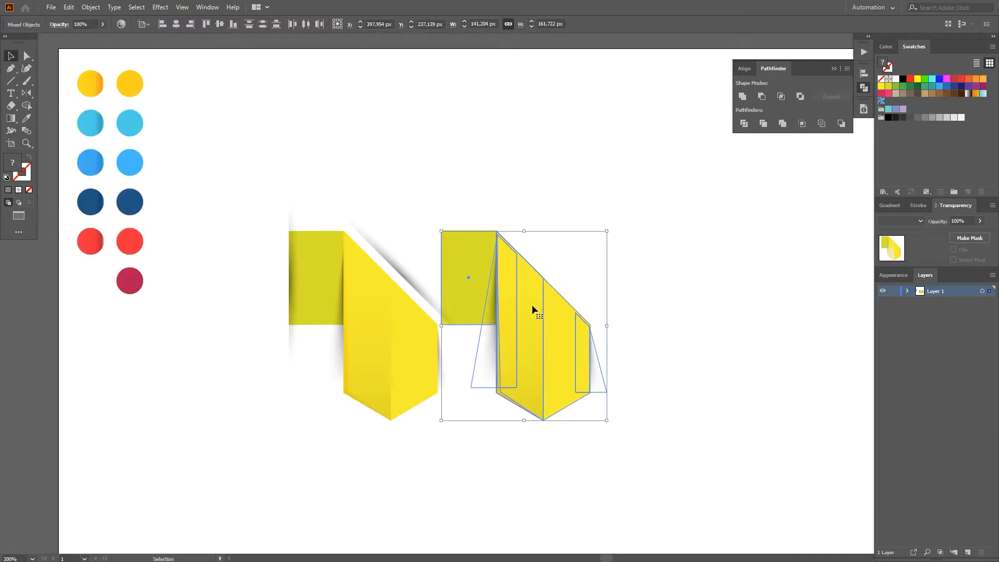
pyautogui.press('space')
pyautogui.click(463, 179)
# Step: Move the copied olive square's top-left anchor horizontally left to the straight edge of the diagonal shadow
pyautogui.press('a')
pyautogui.click(461, 240)
pyautogui.moveTo(441, 231); pyautogui.dragTo(378, 231)
pyautogui.scroll(3, 364, 234)
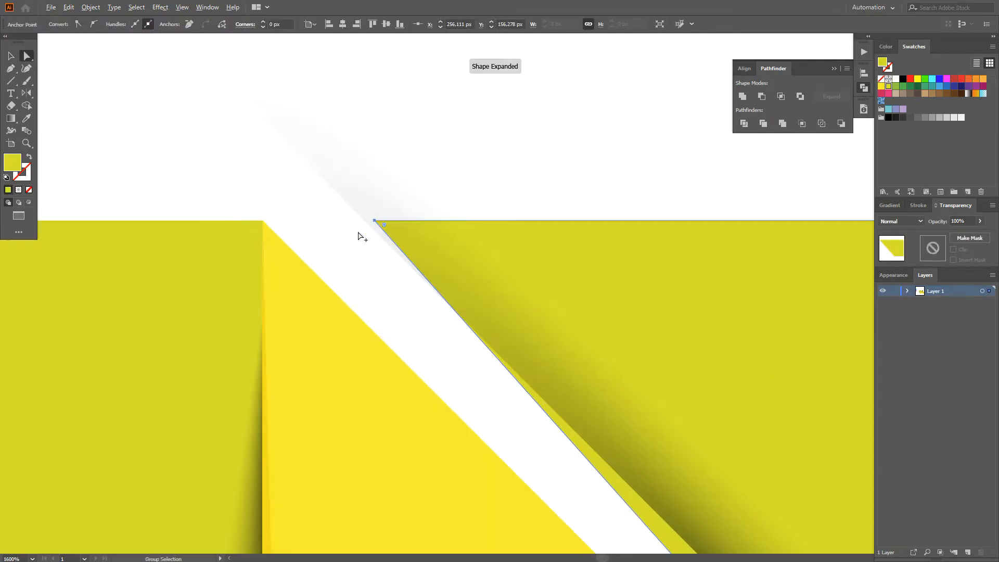
pyautogui.scroll(3, 362, 233)
pyautogui.moveTo(401, 197); pyautogui.dragTo(371, 199)
# Step: Move the copied olive shape's bottom-left anchor horizontally right to align its slanted side with the diagonal shadow's straight edge
pyautogui.scroll(-6, 370, 202)
pyautogui.press('space')
pyautogui.moveTo(560, 344); pyautogui.dragTo(399, 61)
pyautogui.scroll(2, 481, 234)
pyautogui.click(481, 234)
pyautogui.press('a')
pyautogui.moveTo(450, 181); pyautogui.dragTo(503, 180)
pyautogui.hotkey('ctrl', '0')
pyautogui.press('v')
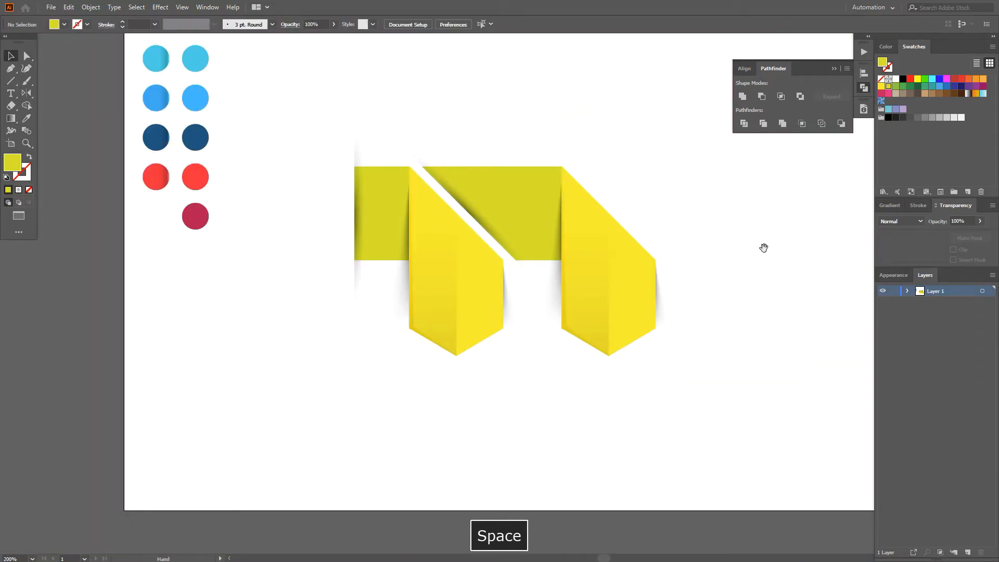
# Step: Move the two-section ribbon left on the artboard to make room for more sections
pyautogui.moveTo(758, 245); pyautogui.dragTo(681, 247)
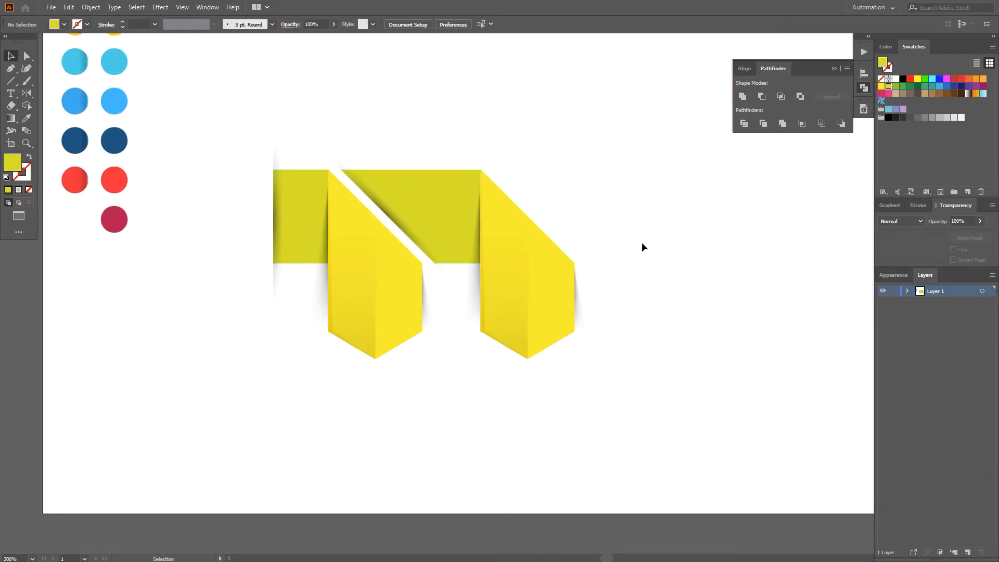
pyautogui.press('space')
pyautogui.scroll(-1, 404, 223)
pyautogui.press('v')
pyautogui.moveTo(596, 384); pyautogui.dragTo(301, 208)
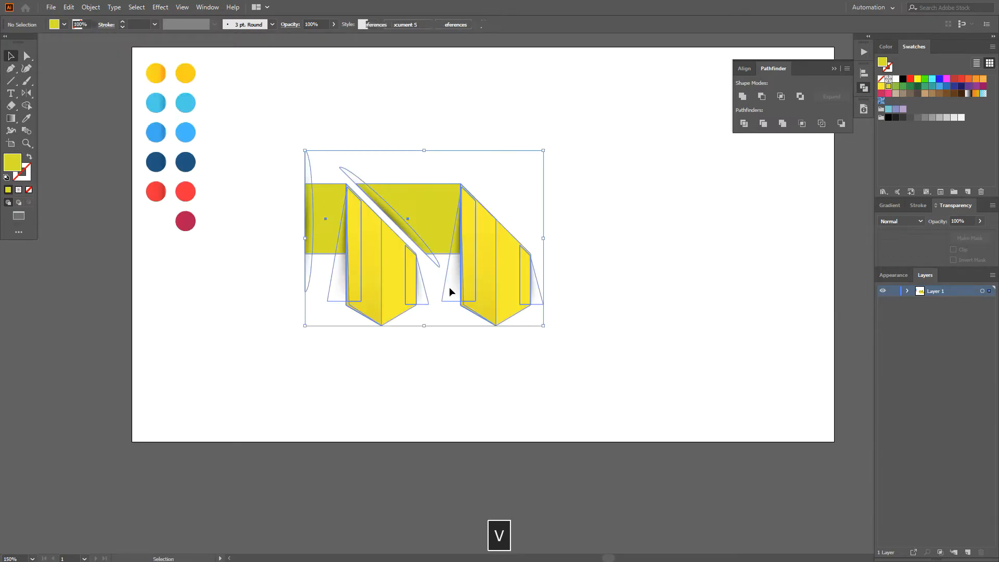
pyautogui.moveTo(499, 295); pyautogui.dragTo(445, 296)
pyautogui.click(545, 299)
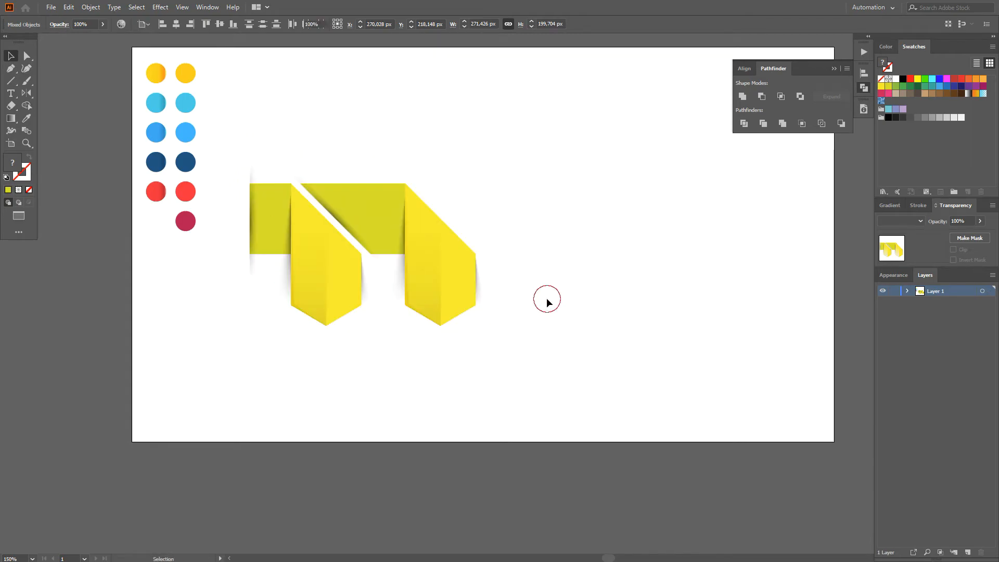
# Step: Duplicate the second ribbon section three times to the right at equal spacing, giving five pointed panels in a row
pyautogui.scroll(1, 540, 307)
pyautogui.moveTo(331, 139); pyautogui.dragTo(311, 120)
pyautogui.moveTo(330, 217); pyautogui.dragTo(481, 206)
pyautogui.scroll(-1, 481, 207)
pyautogui.press('a')
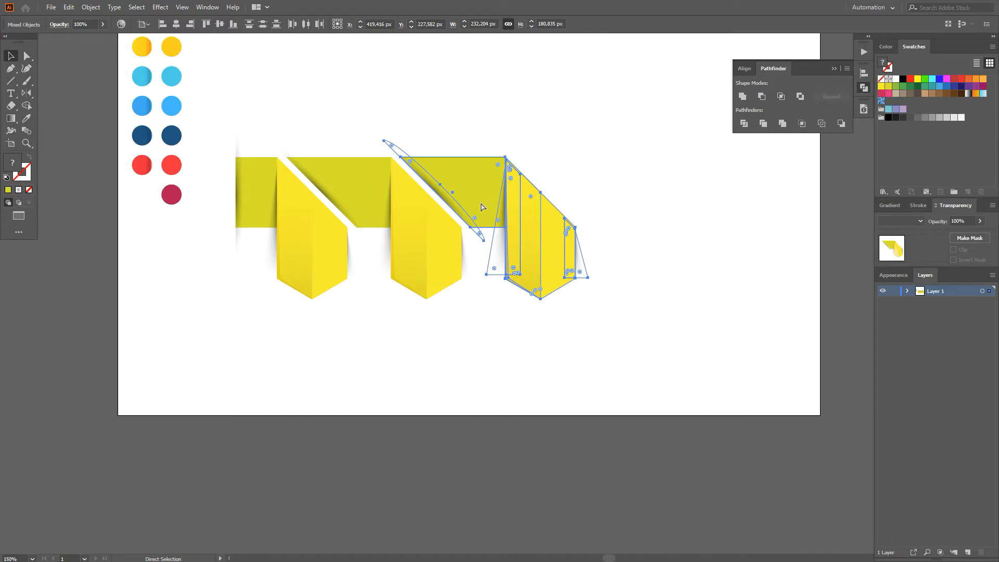
pyautogui.hotkey('ctrl', 'd')
pyautogui.hotkey('ctrl', 'd')
pyautogui.press('space')
pyautogui.moveTo(545, 246); pyautogui.dragTo(468, 259)
pyautogui.scroll(-1, 470, 260)
# Step: Shift the five-panel ribbon left and move the colour sample circles off the left side of the artboard
pyautogui.press('v')
pyautogui.moveTo(251, 164); pyautogui.dragTo(628, 327)
pyautogui.moveTo(232, 240); pyautogui.dragTo(157, 130)
pyautogui.moveTo(217, 150); pyautogui.dragTo(568, 285)
pyautogui.hotkey('ctrl', 'z')
pyautogui.click(593, 300)
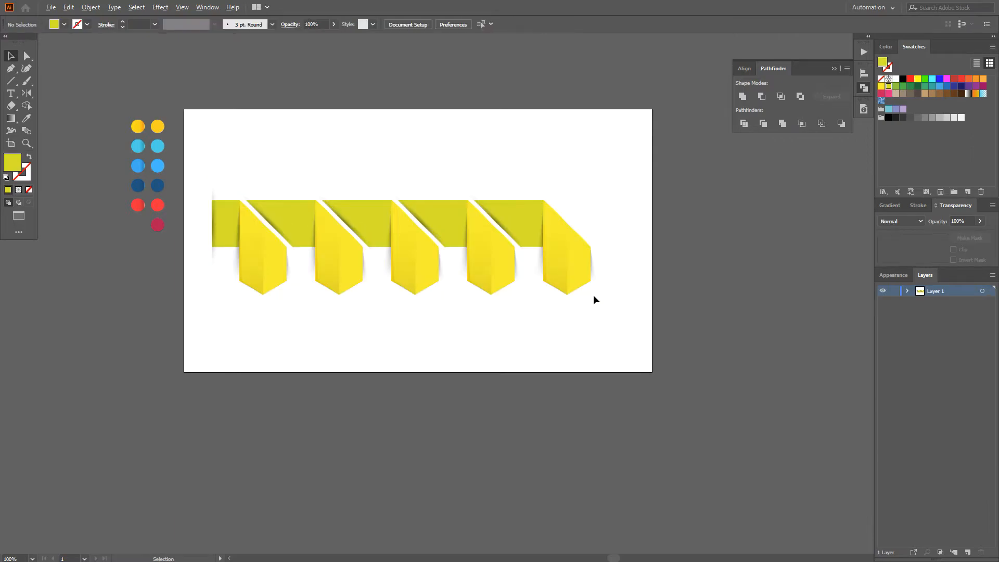
# Step: Copy the last slanted olive connector with its diagonal shadow to the right of the fifth panel
pyautogui.scroll(1, 295, 295)
pyautogui.scroll(-1, 234, 265)
pyautogui.click(193, 165)
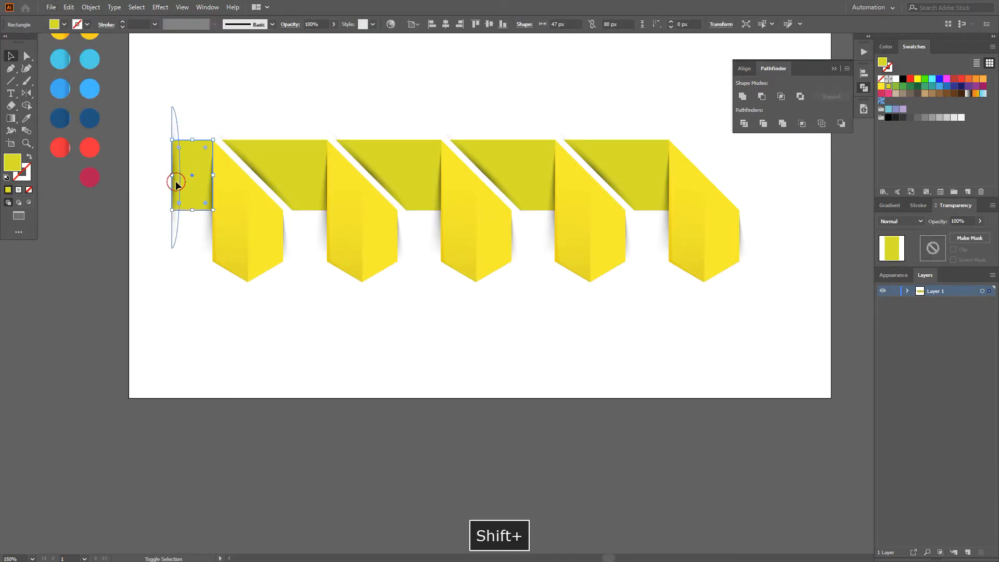
pyautogui.keyDown('shift'); pyautogui.click(176, 182); pyautogui.keyUp('shift')
pyautogui.moveTo(676, 319); pyautogui.dragTo(543, 358)
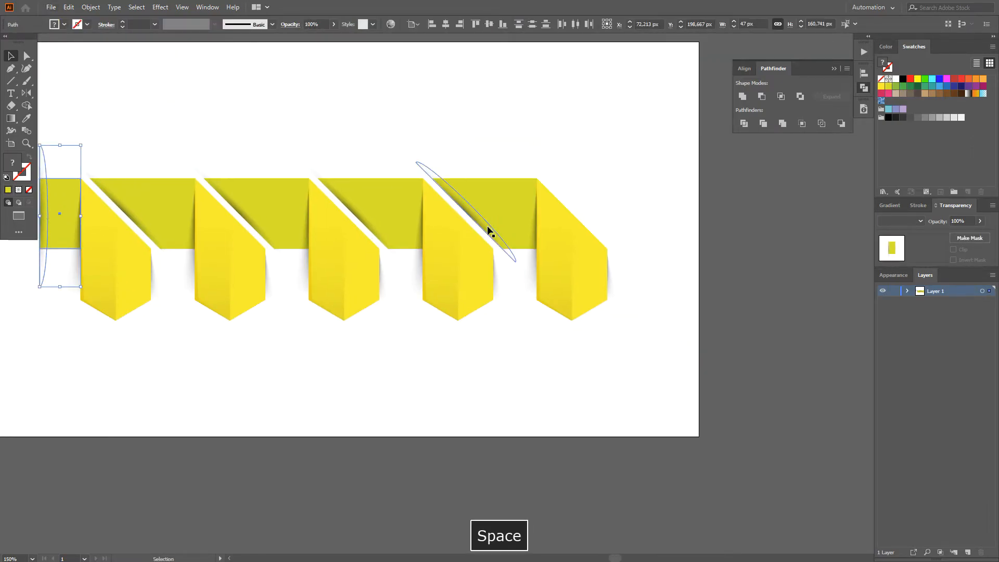
pyautogui.click(488, 229)
pyautogui.keyDown('shift'); pyautogui.click(491, 203); pyautogui.keyUp('shift')
pyautogui.moveTo(491, 204); pyautogui.dragTo(605, 201)
pyautogui.click(597, 140)
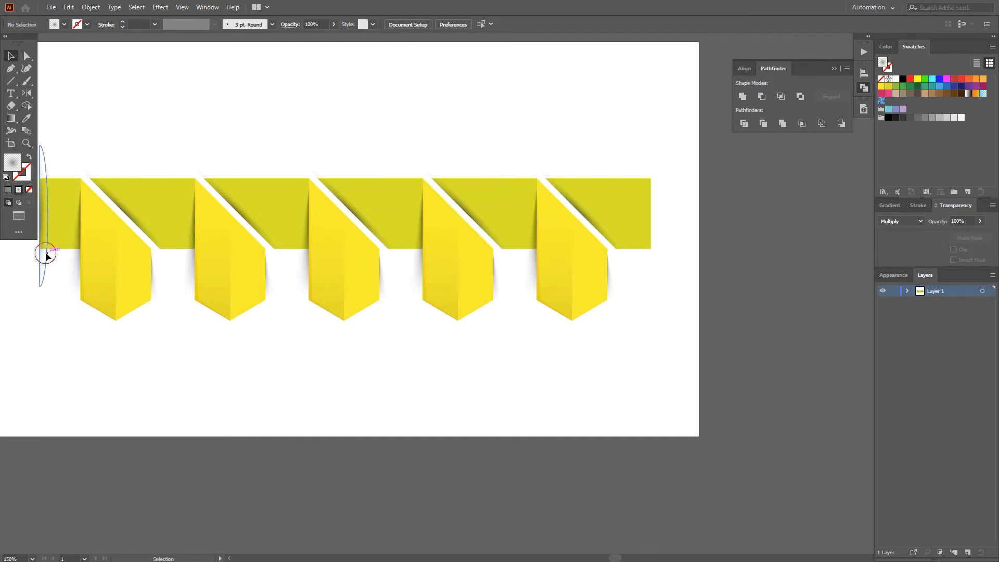
# Step: Copy the left end's curved shadow to the ribbon's right end, flipped with its straight edge on the olive edge, and bring it to front
pyautogui.moveTo(46, 253); pyautogui.dragTo(673, 253)
pyautogui.moveTo(682, 292); pyautogui.dragTo(639, 147)
pyautogui.scroll(2, 672, 217)
pyautogui.moveTo(674, 242); pyautogui.dragTo(623, 236)
pyautogui.hotkey('ctrl', 'shift', ']')
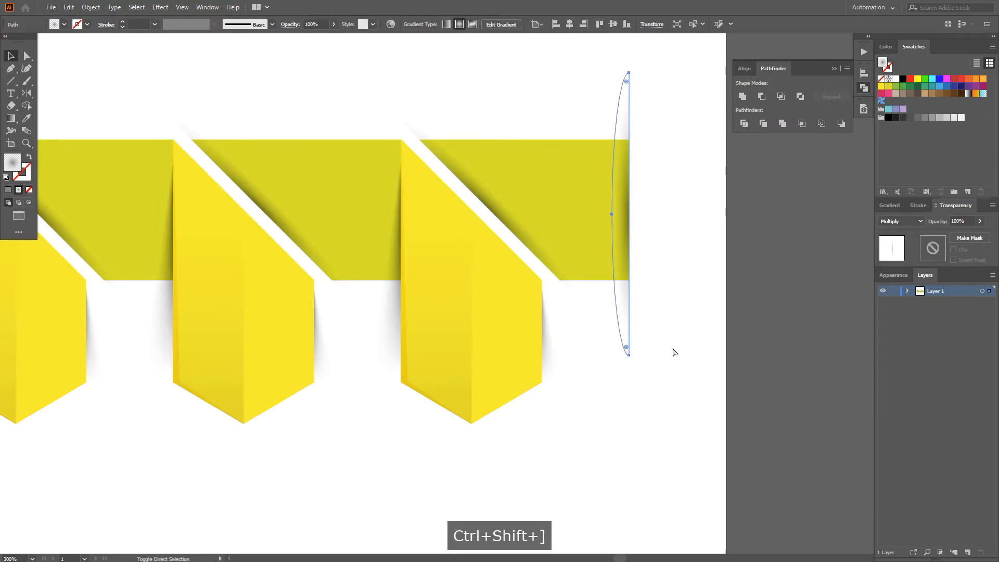
pyautogui.scroll(-2, 673, 348)
pyautogui.moveTo(608, 400); pyautogui.dragTo(706, 357)
pyautogui.click(716, 385)
# Step: Group the whole ribbon and centre it horizontally and vertically on the artboard
pyautogui.moveTo(775, 393); pyautogui.dragTo(136, 121)
pyautogui.hotkey('ctrl', 'g')
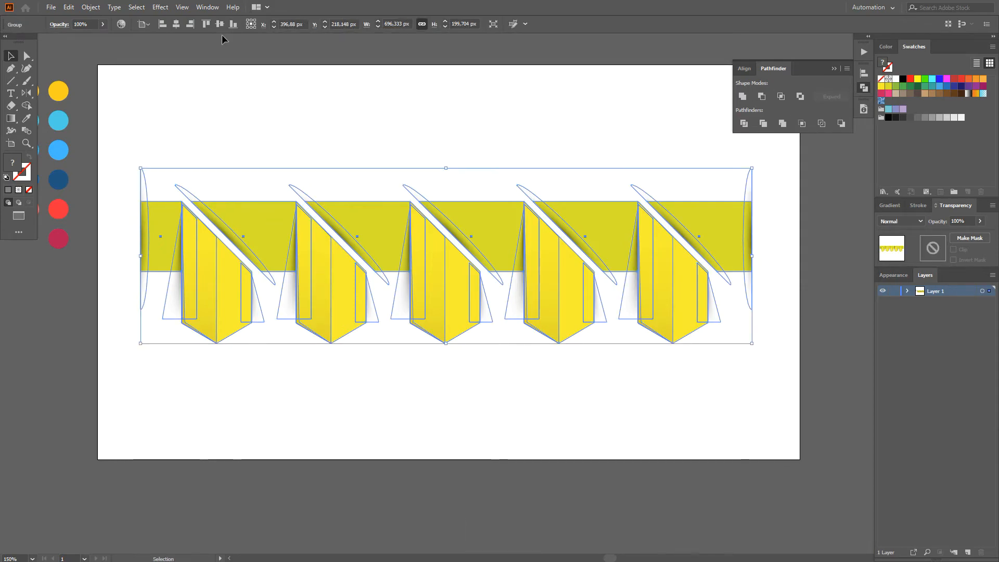
pyautogui.click(176, 24)
pyautogui.click(219, 25)
pyautogui.click(336, 132)
# Step: Scale the ribbon group down slightly about its centre and ungroup it
pyautogui.click(451, 260)
pyautogui.scroll(1, 755, 350)
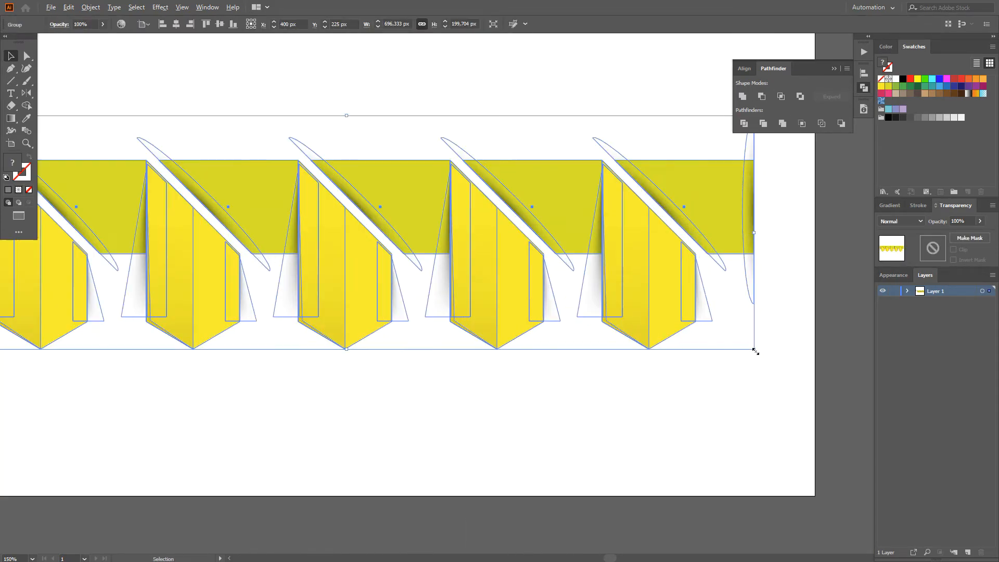
pyautogui.moveTo(754, 350); pyautogui.dragTo(751, 346)
pyautogui.scroll(-1, 751, 345)
pyautogui.hotkey('ctrl', 'shift', 'g')
pyautogui.click(431, 391)
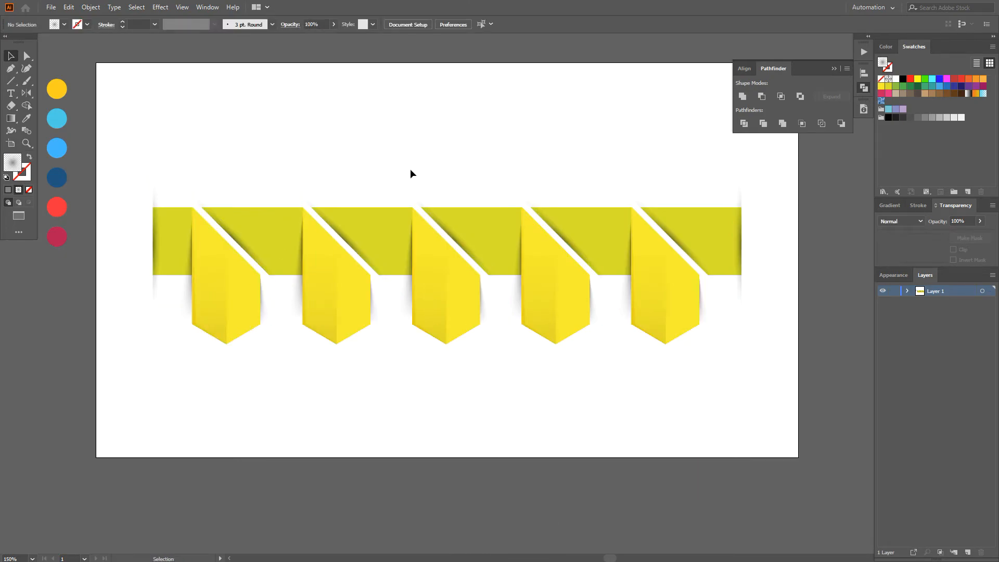
# Step: Recolour the leftmost olive rectangle golden yellow and the first slanted connector cyan, sampling the flat colour circles
pyautogui.click(835, 69)
pyautogui.scroll(1, 175, 241)
pyautogui.moveTo(176, 241); pyautogui.dragTo(314, 252)
pyautogui.scroll(-1, 314, 252)
pyautogui.press('a')
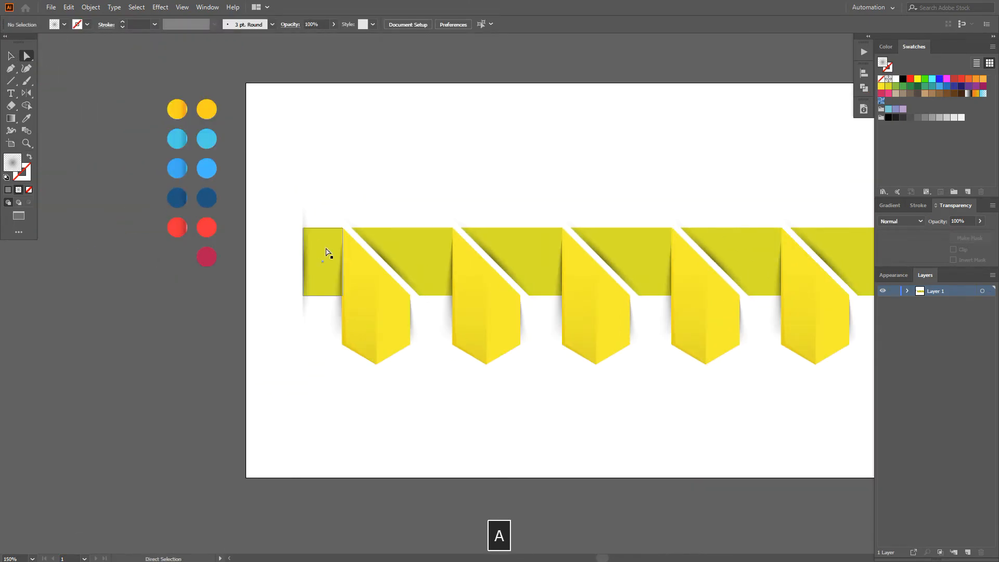
pyautogui.click(327, 251)
pyautogui.press('i')
pyautogui.press('a')
pyautogui.click(384, 241)
pyautogui.press('i')
pyautogui.click(208, 134)
# Step: Recolour the second slanted connector light blue and the third dark blue, sampling the flat colour circles
pyautogui.press('a')
pyautogui.click(512, 260)
pyautogui.press('i')
pyautogui.click(208, 166)
pyautogui.press('a')
pyautogui.click(646, 244)
pyautogui.press('i')
# Step: Recolour the fourth slanted connector red and the last one crimson, sampling the flat colour circles
pyautogui.press('a')
pyautogui.click(728, 263)
pyautogui.press('i')
pyautogui.click(207, 227)
pyautogui.moveTo(799, 235); pyautogui.dragTo(680, 223)
pyautogui.press('a')
pyautogui.click(736, 245)
pyautogui.press('i')
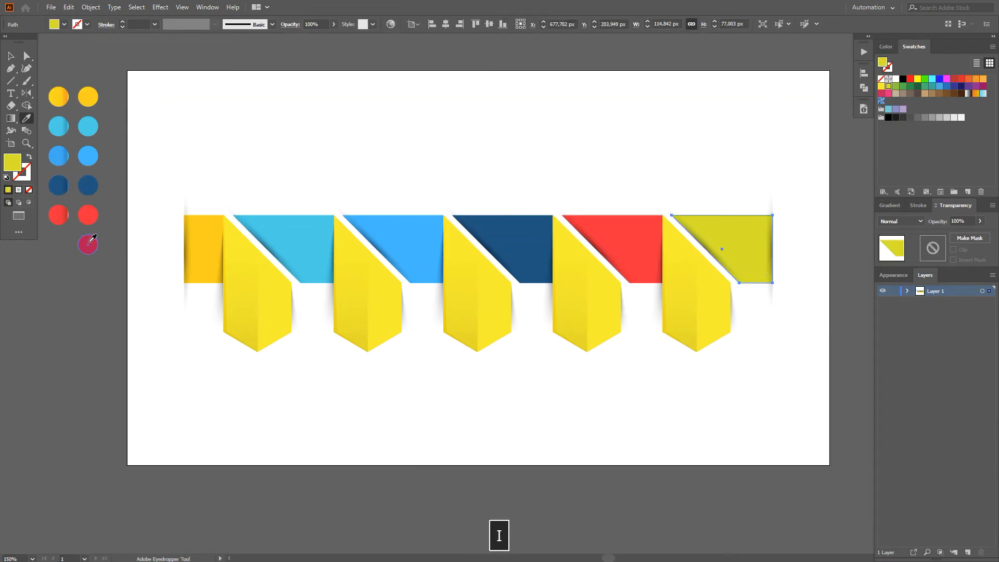
pyautogui.click(88, 245)
# Step: Fill the first pointed panel with the yellow-orange gradient sampled from its shaded colour circle
pyautogui.press('a')
pyautogui.click(283, 324)
pyautogui.press('i')
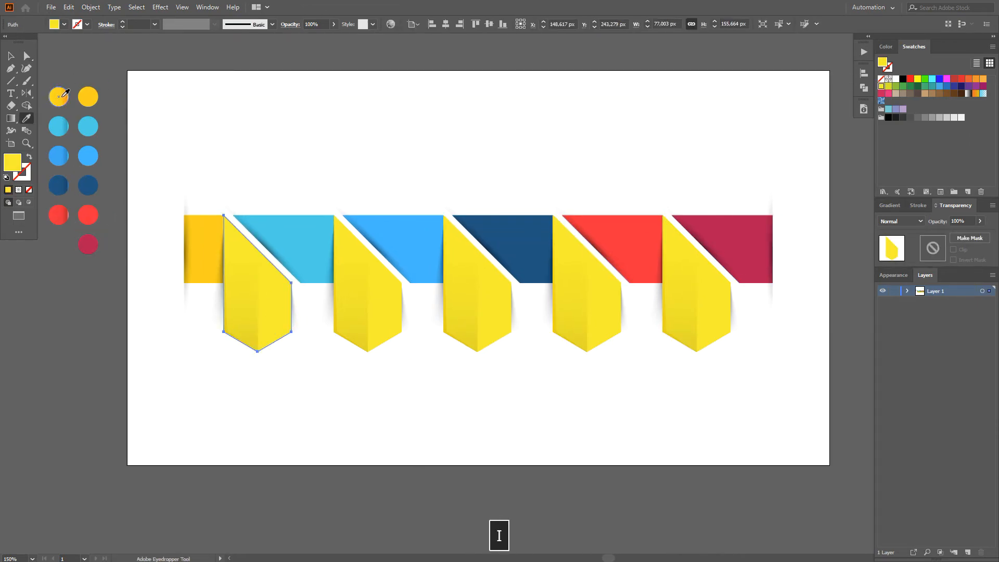
pyautogui.click(58, 97)
pyautogui.press('g')
pyautogui.scroll(2, 236, 290)
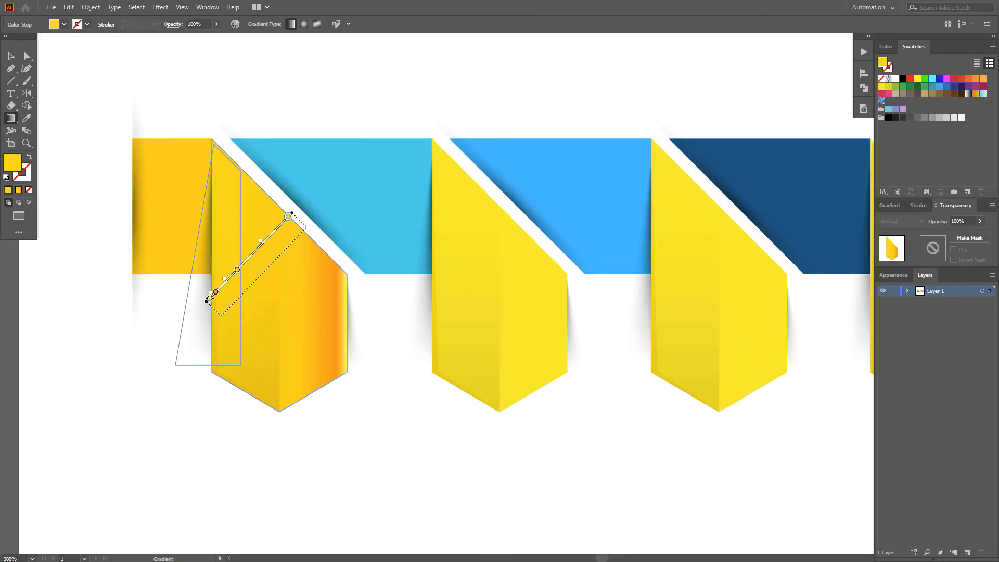
# Step: Run the first panel's gradient diagonally at 45.8° so the orange shading follows the panel's slanted edge
pyautogui.moveTo(209, 298); pyautogui.dragTo(210, 299)
pyautogui.click(884, 259)
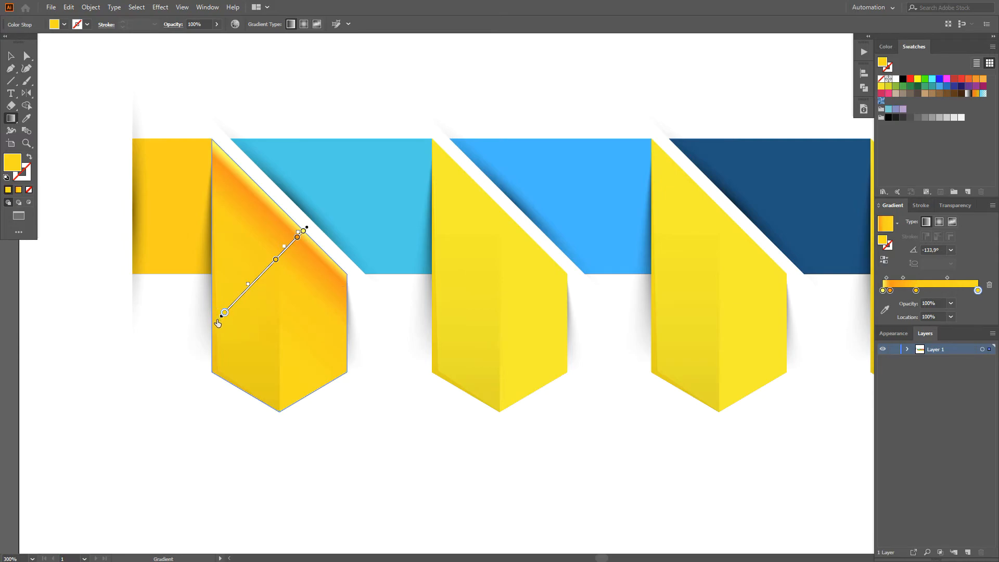
pyautogui.hotkey('ctrl', 'z')
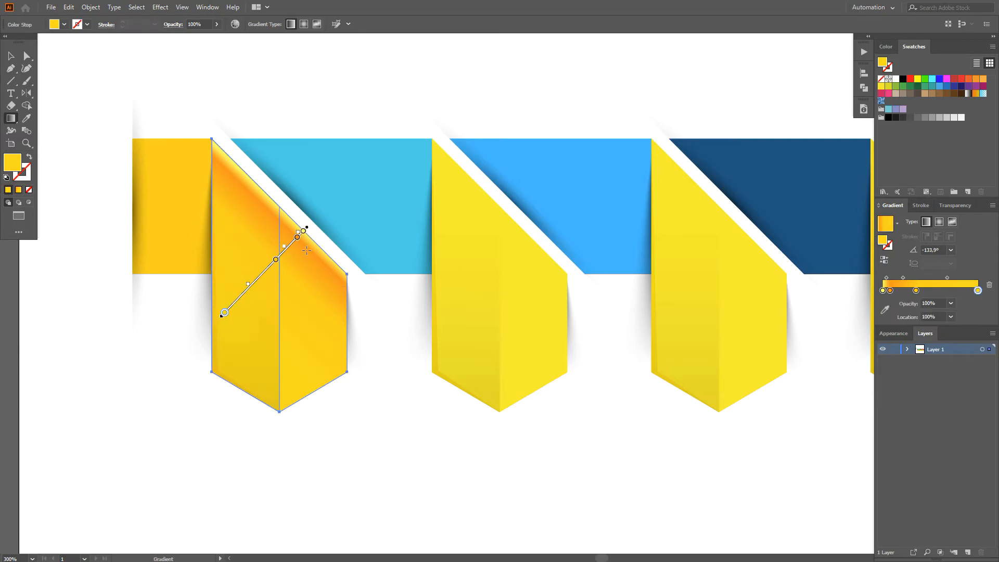
pyautogui.moveTo(212, 335); pyautogui.dragTo(305, 238)
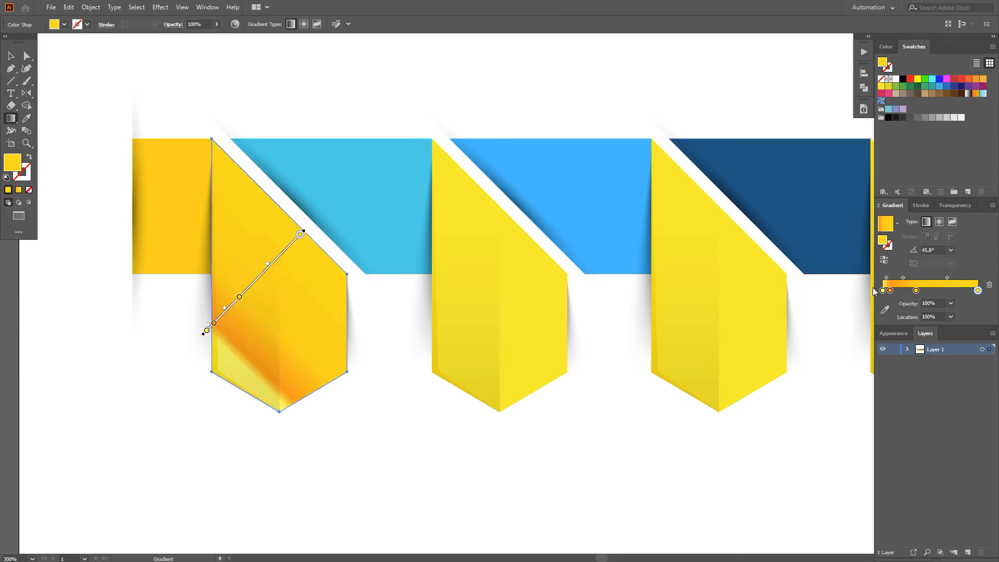
pyautogui.click(883, 259)
pyautogui.press('v')
pyautogui.scroll(-1, 407, 418)
pyautogui.click(407, 417)
pyautogui.scroll(-1, 465, 405)
# Step: Fill the second panel with the shaded cyan gradient and run it diagonally at 45.3° towards the slanted edge
pyautogui.press('a')
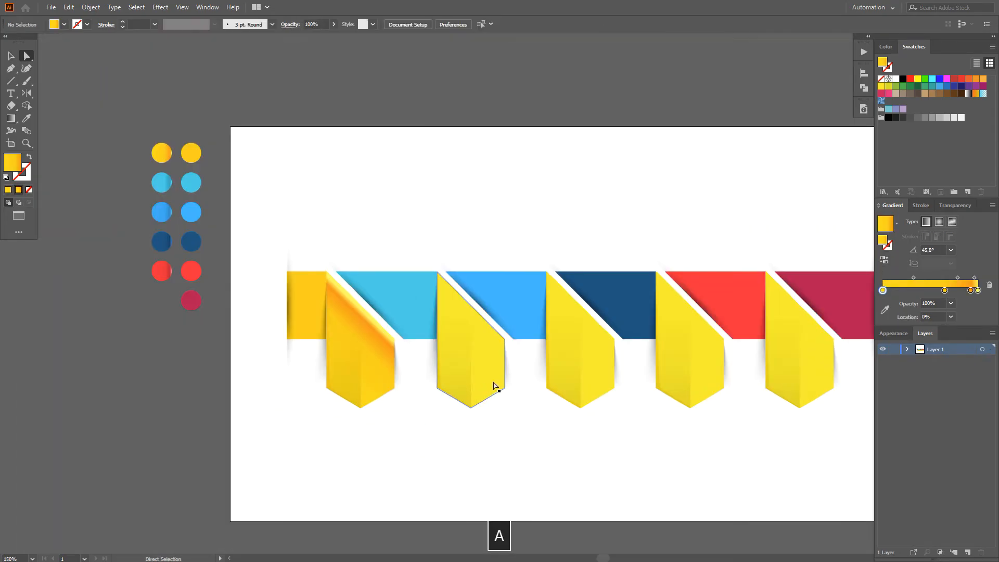
pyautogui.click(495, 388)
pyautogui.press('i')
pyautogui.click(165, 180)
pyautogui.press('a')
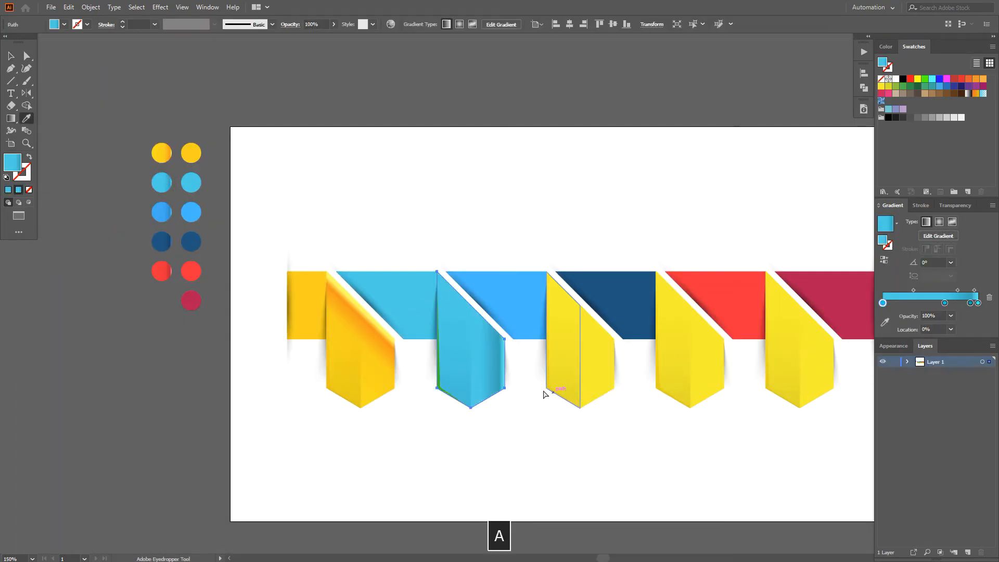
pyautogui.press('g')
pyautogui.scroll(1, 452, 387)
pyautogui.scroll(1, 429, 388)
pyautogui.moveTo(528, 258); pyautogui.dragTo(544, 273)
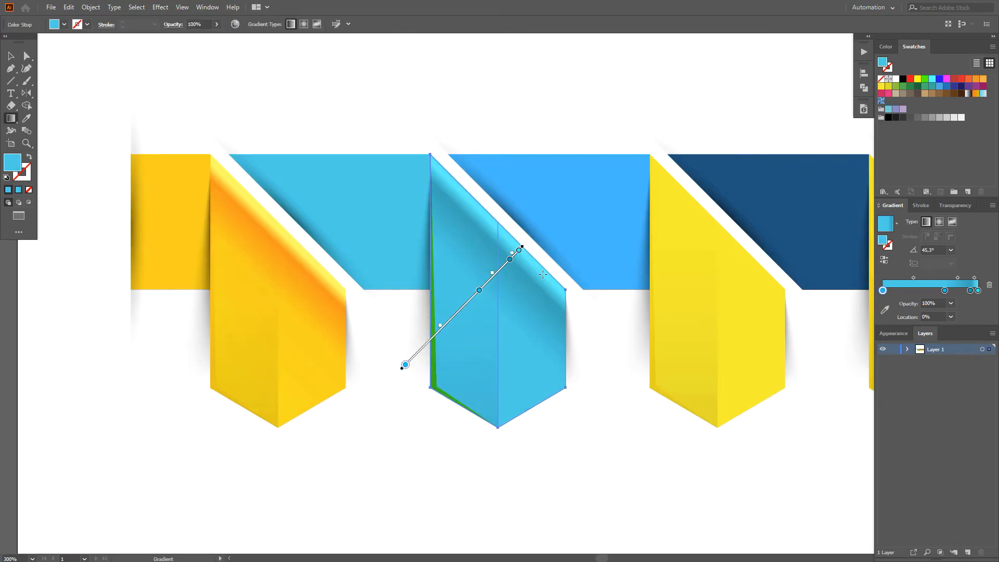
pyautogui.scroll(-2, 537, 310)
# Step: Fill the third panel with the shaded light blue gradient and run it diagonally towards the slanted edge
pyautogui.press('a')
pyautogui.click(647, 340)
pyautogui.press('i')
pyautogui.click(212, 178)
pyautogui.moveTo(701, 306); pyautogui.dragTo(566, 306)
pyautogui.press('g')
pyautogui.scroll(2, 458, 334)
pyautogui.moveTo(458, 349); pyautogui.dragTo(539, 268)
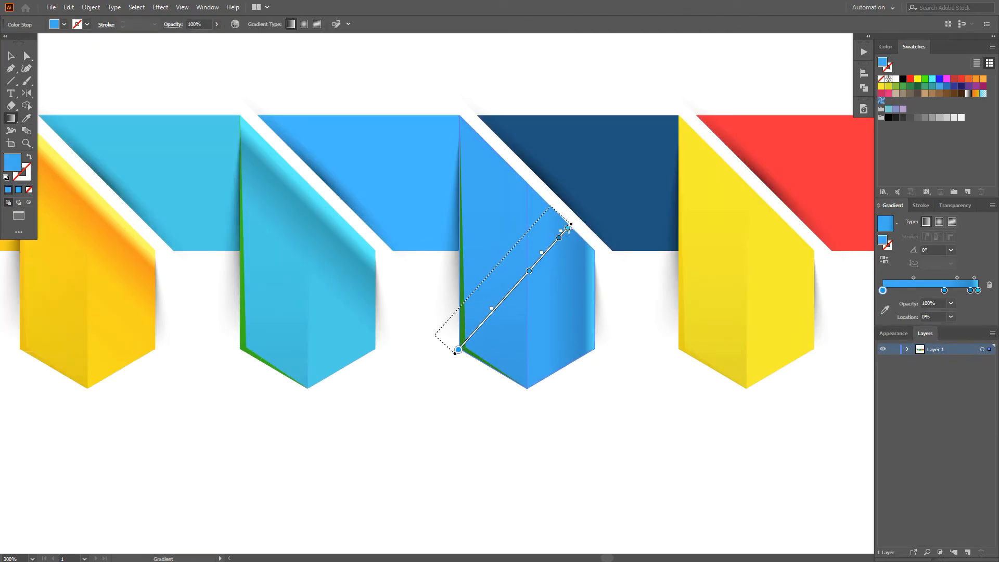
pyautogui.moveTo(571, 234); pyautogui.dragTo(551, 209)
pyautogui.scroll(-2, 581, 286)
# Step: Fill the fourth panel with the shaded dark blue gradient and run it diagonally towards the slanted edge
pyautogui.press('a')
pyautogui.click(658, 317)
pyautogui.press('i')
pyautogui.click(135, 161)
pyautogui.moveTo(847, 342); pyautogui.dragTo(698, 323)
pyautogui.scroll(2, 698, 324)
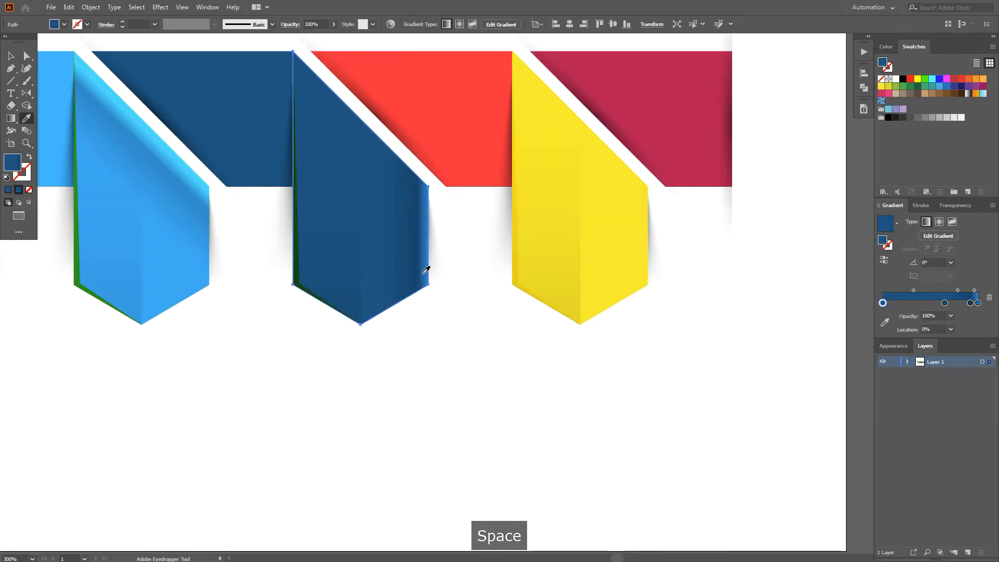
pyautogui.press('g')
pyautogui.moveTo(291, 284); pyautogui.dragTo(408, 170)
pyautogui.scroll(-2, 407, 210)
# Step: Fill the fifth panel with the shaded red gradient and run it diagonally at 45° towards the slanted edge
pyautogui.press('a')
pyautogui.click(500, 255)
pyautogui.moveTo(272, 327); pyautogui.dragTo(491, 356)
pyautogui.scroll(-1, 379, 361)
pyautogui.press('i')
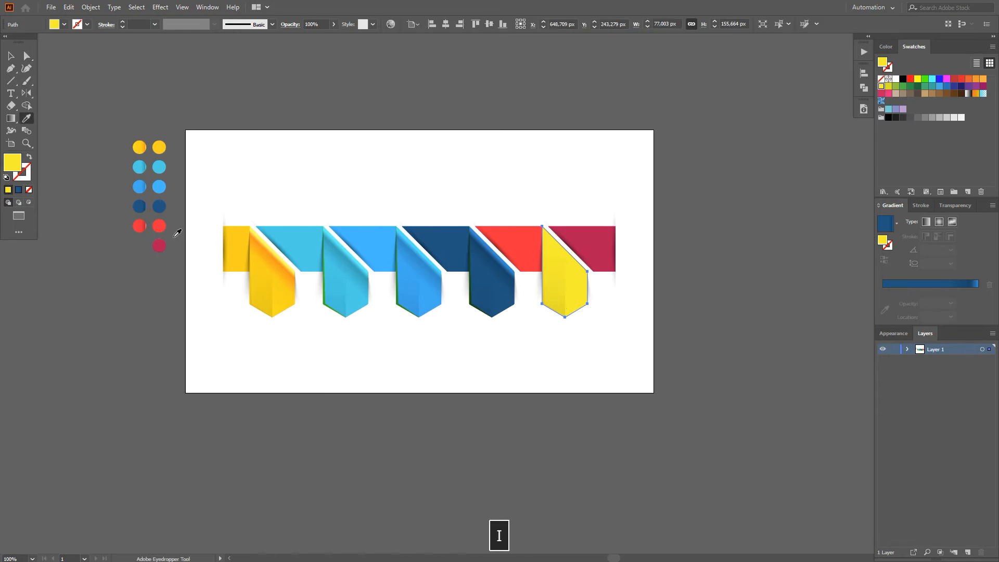
pyautogui.click(142, 225)
pyautogui.scroll(2, 515, 297)
pyautogui.press('a')
pyautogui.press('g')
pyautogui.moveTo(411, 307); pyautogui.dragTo(479, 229)
pyautogui.scroll(-1, 487, 264)
pyautogui.press('v')
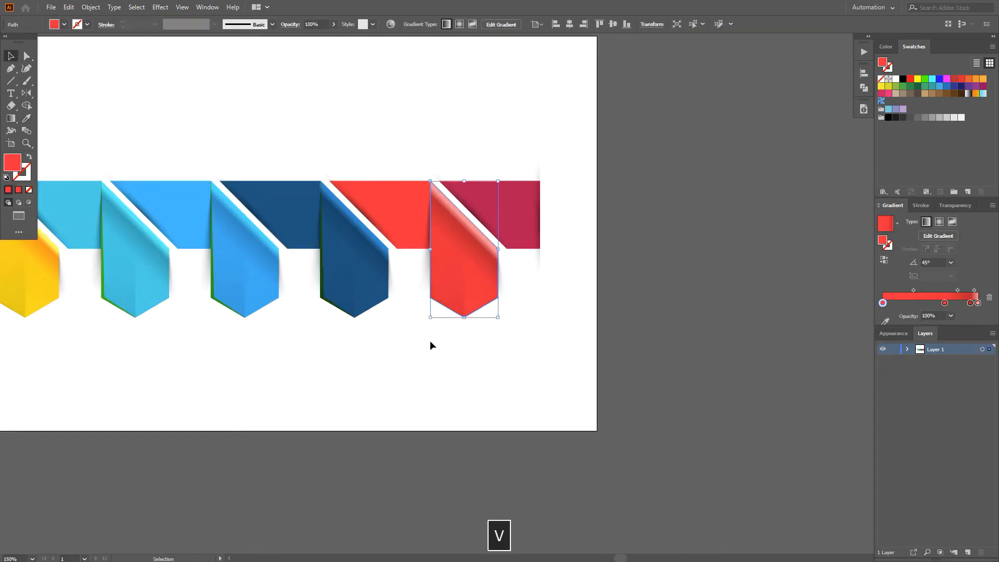
pyautogui.moveTo(417, 366); pyautogui.dragTo(672, 358)
pyautogui.click(740, 358)
# Step: Hide the transparent gradient overlays covering the left halves of all five panels
pyautogui.press('a')
pyautogui.scroll(1, 385, 289)
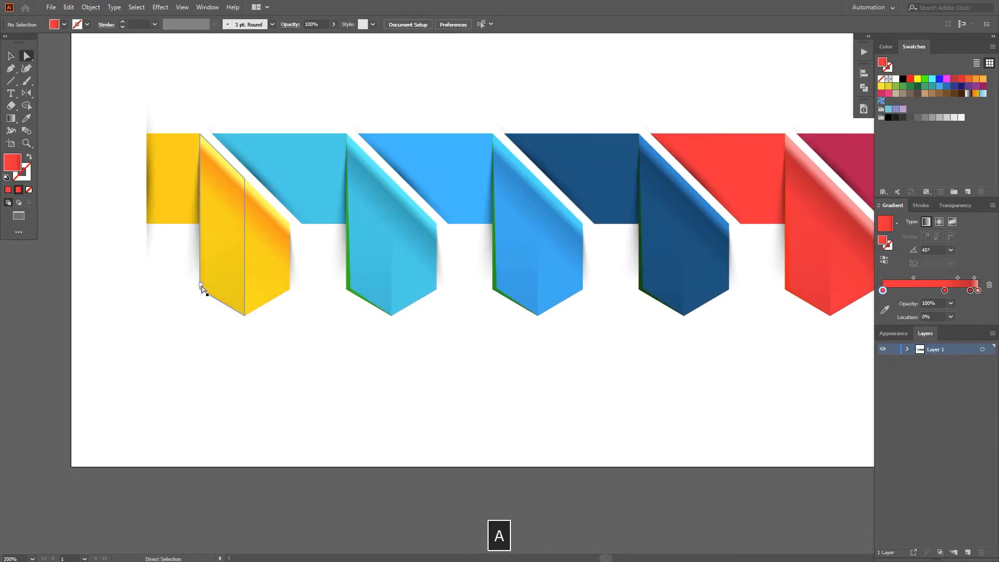
pyautogui.scroll(-1, 213, 290)
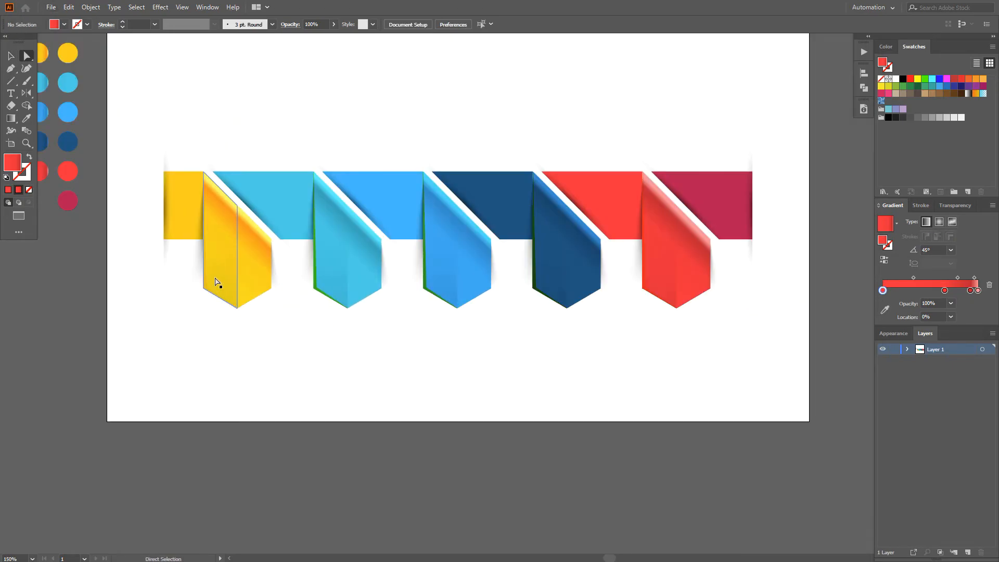
pyautogui.click(217, 283)
pyautogui.keyDown('shift'); pyautogui.click(330, 279); pyautogui.keyUp('shift')
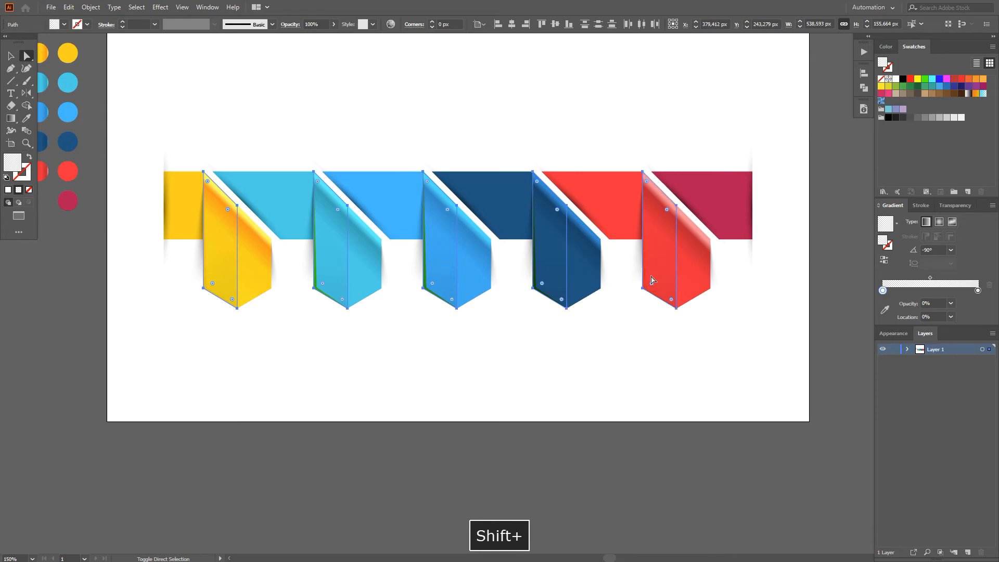
pyautogui.hotkey('ctrl', '3')
# Step: Recolour the first panel's thin left fold strip orange and the second panel's strip a darker shade of the sampled connector cyan
pyautogui.click(203, 281)
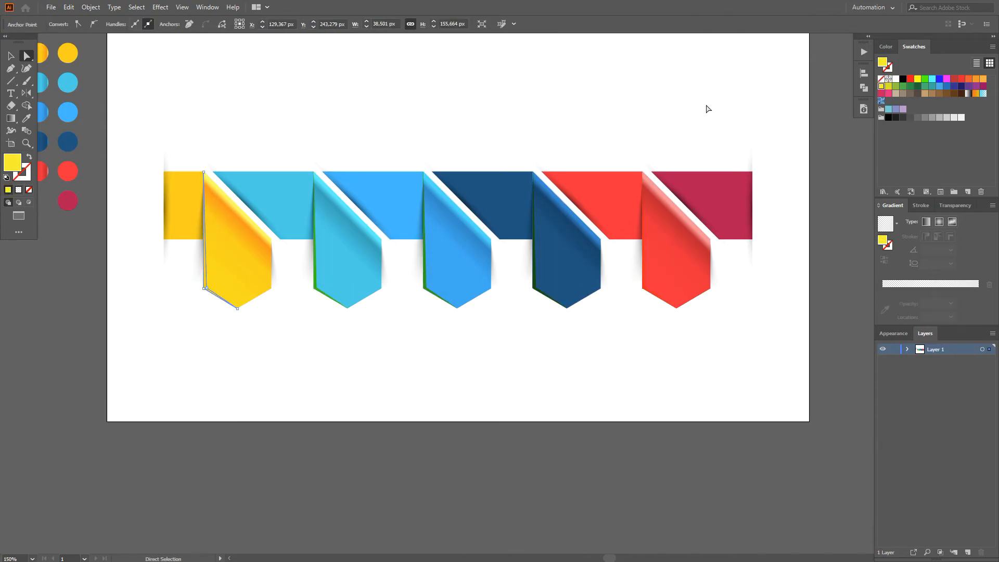
pyautogui.click(322, 364)
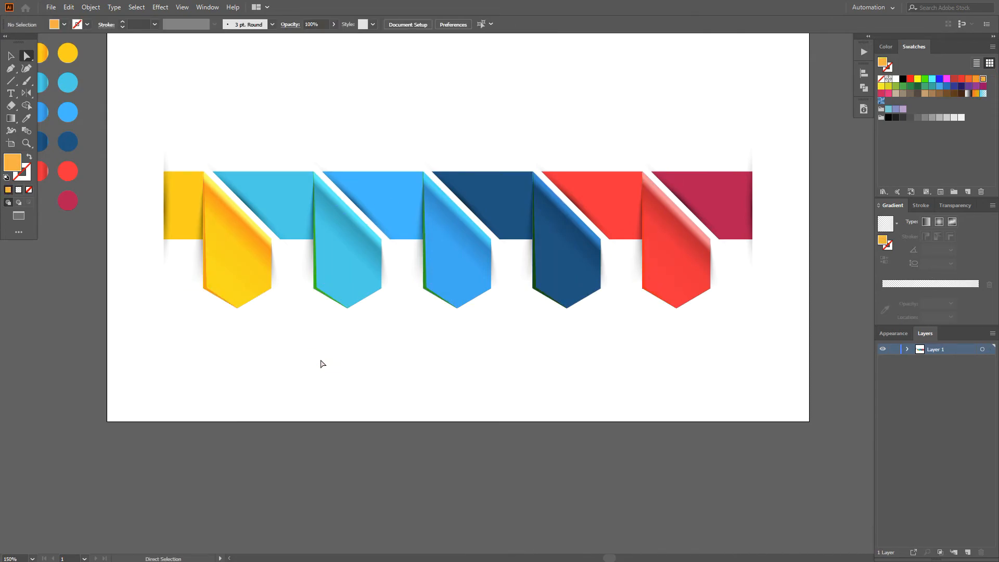
pyautogui.click(316, 289)
pyautogui.press('i')
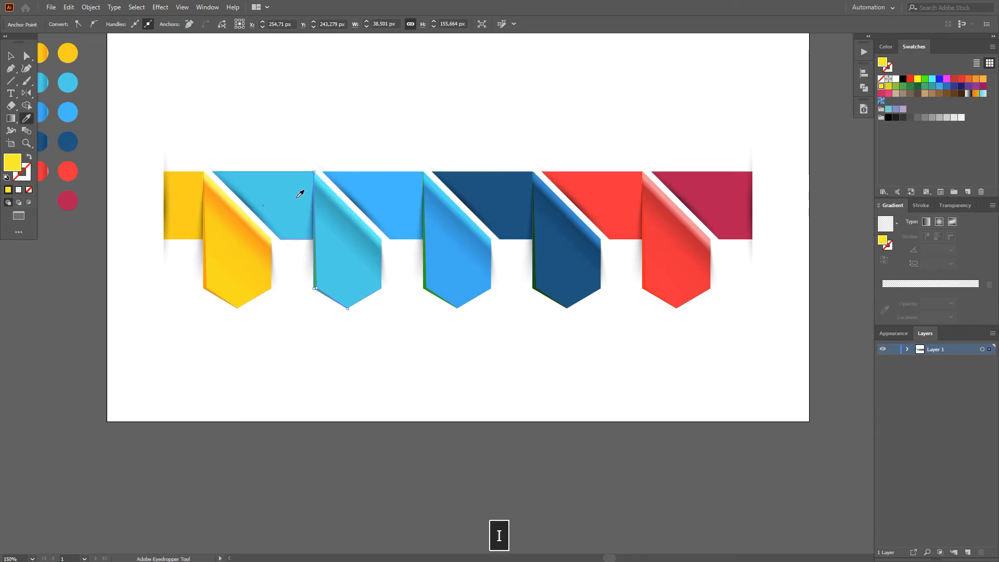
pyautogui.click(301, 189)
pyautogui.click(886, 47)
pyautogui.moveTo(962, 99); pyautogui.dragTo(950, 99)
# Step: Recolour the third panel's thin fold strip with the light blue connector colour, Normal blending, darkened to 81.18% brightness
pyautogui.press('a')
pyautogui.press('i')
pyautogui.click(391, 208)
pyautogui.click(947, 206)
pyautogui.click(900, 221)
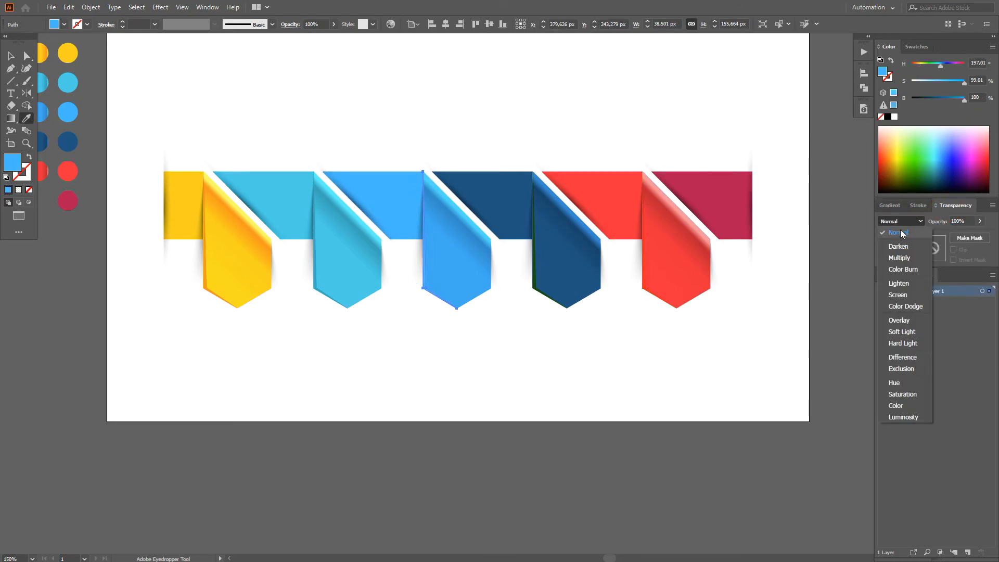
pyautogui.click(899, 235)
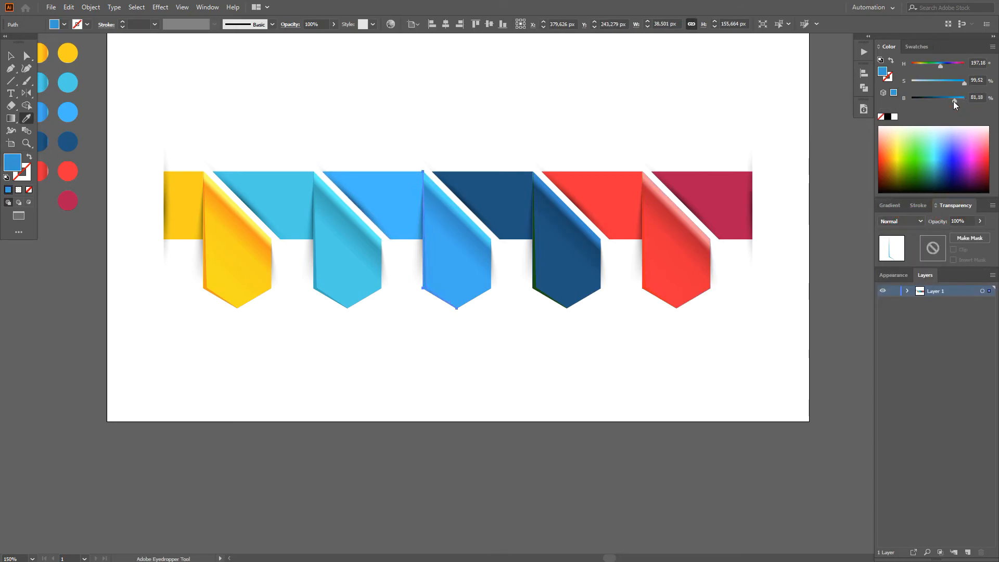
# Step: Recolour the fourth panel's thin fold strip with the dark blue sampled from the connector beside it
pyautogui.press('a')
pyautogui.click(534, 285)
pyautogui.press('i')
pyautogui.click(500, 208)
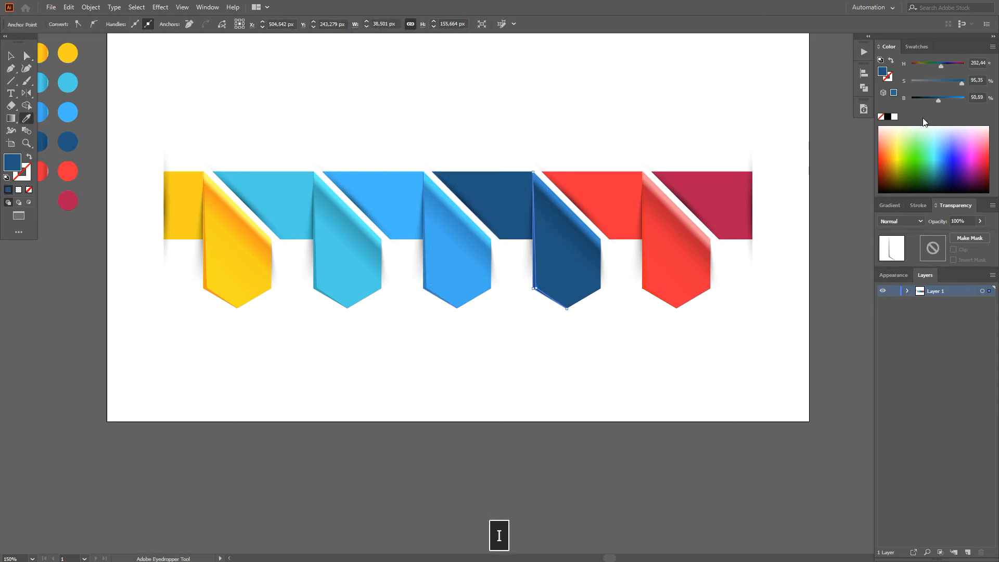
# Step: Recolour the fifth panel's thin fold strip with the red connector colour at 72.94% brightness, and show all the hidden gradient overlays again
pyautogui.press('a')
pyautogui.click(645, 286)
pyautogui.press('i')
pyautogui.click(611, 183)
pyautogui.press('a')
pyautogui.click(677, 108)
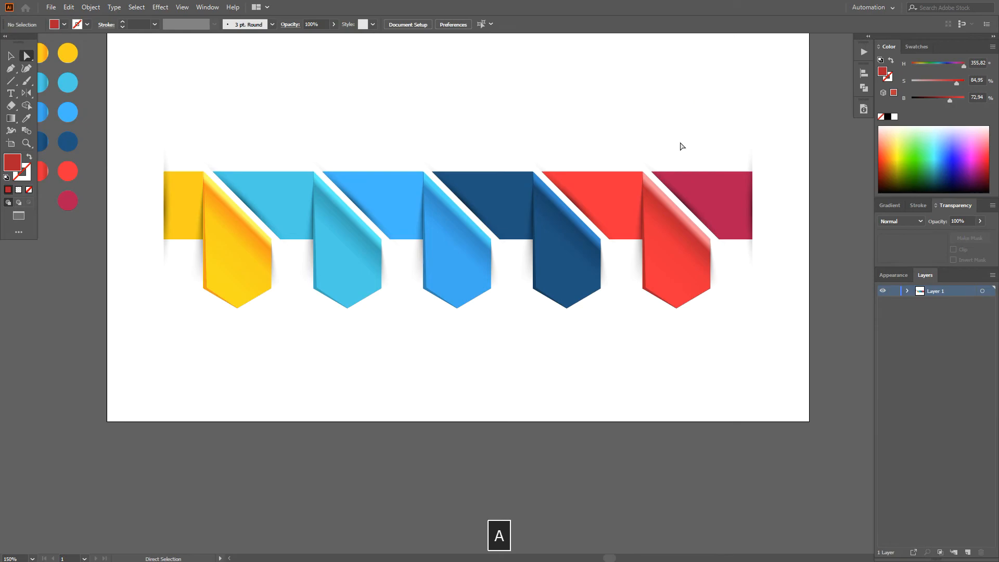
pyautogui.hotkey('ctrl', 'alt', '3')
pyautogui.click(217, 314)
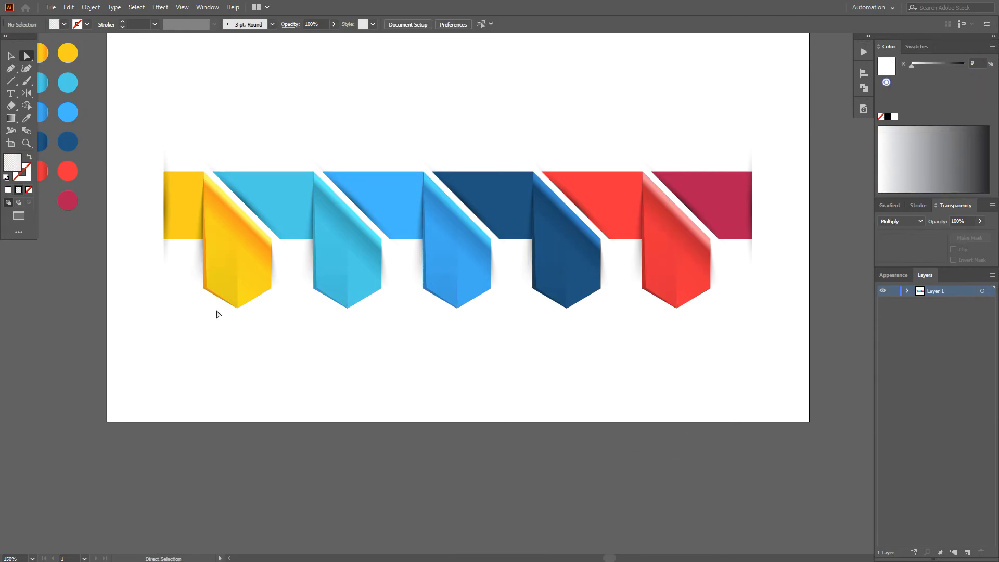
# Step: Recolour the opaque gradient stop of the elliptical shadow at the yellow connector's outer edge with the brown swatch R=140 G=98 B=57
pyautogui.keyDown('alt'); pyautogui.scroll(1, 125, 255); pyautogui.keyUp('alt')
pyautogui.click(182, 209)
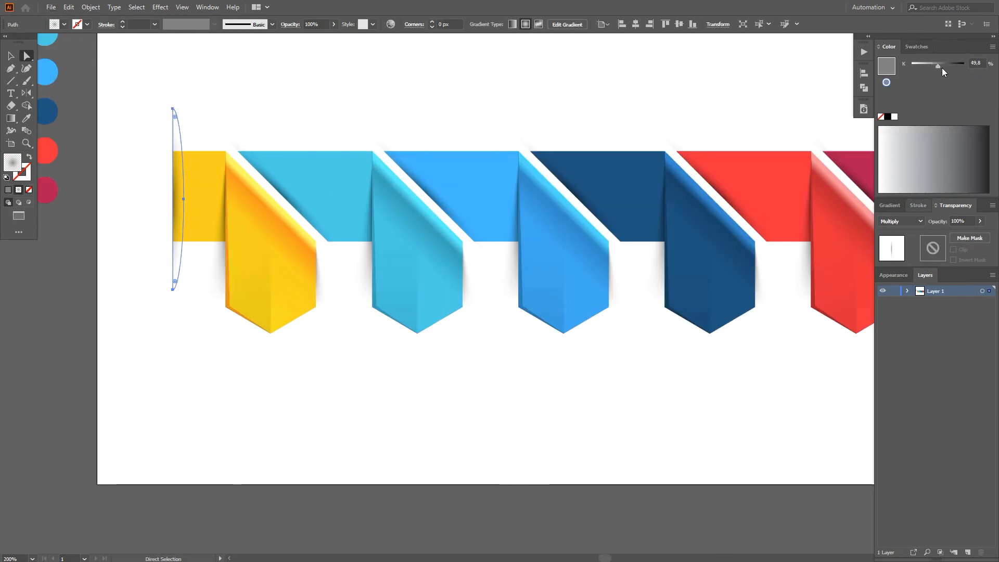
pyautogui.click(890, 205)
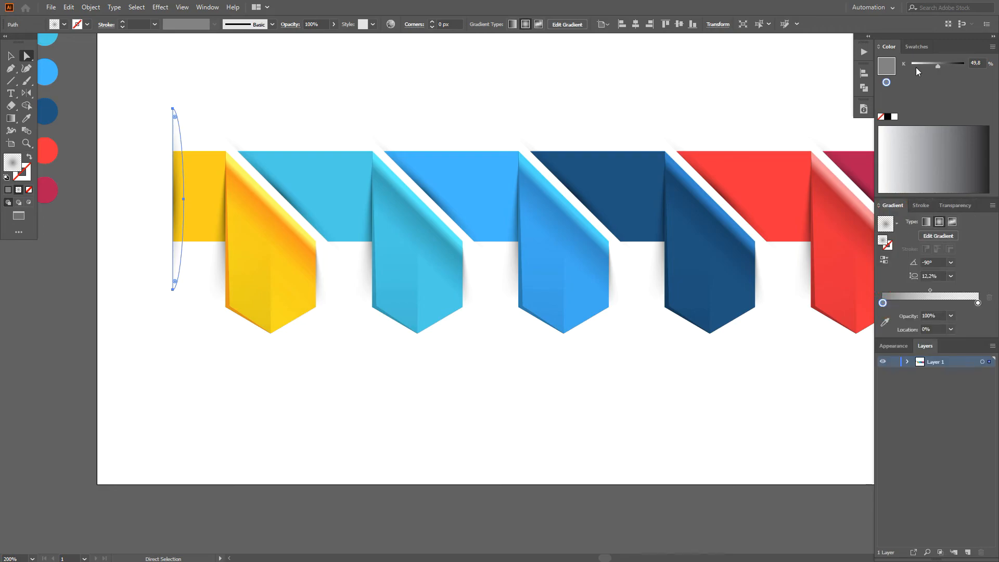
pyautogui.click(916, 46)
pyautogui.keyDown('alt'); pyautogui.click(940, 93); pyautogui.keyUp('alt')
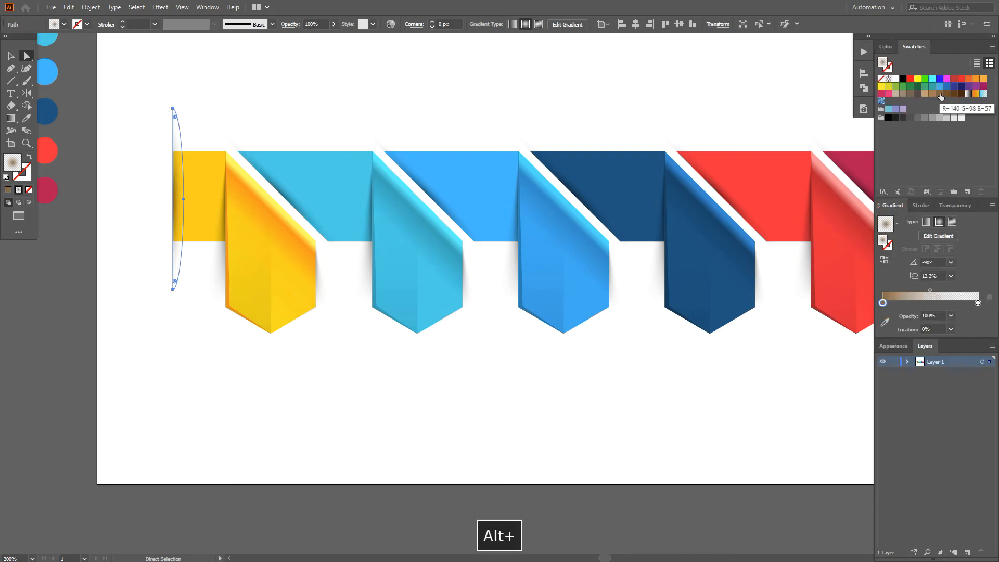
pyautogui.click(674, 114)
pyautogui.press('a')
pyautogui.scroll(-1, 209, 365)
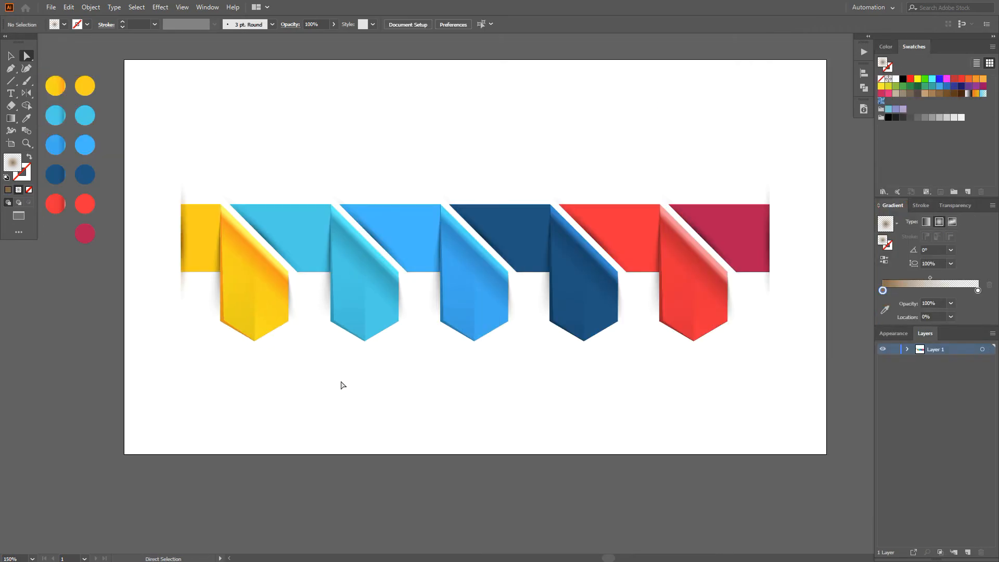
# Step: Add a letter A in Open Sans Bold, enlarge it to about 43 pt and place it on the first panel
pyautogui.click(12, 94)
pyautogui.click(279, 146)
pyautogui.write('A')
pyautogui.press('Escape')
pyautogui.click(392, 25)
pyautogui.write('op')
pyautogui.click(371, 171)
pyautogui.moveTo(283, 151); pyautogui.dragTo(302, 182)
pyautogui.moveTo(314, 170); pyautogui.dragTo(296, 306)
# Step: Fill the letter A with the yellow swatch using Multiply blending, and switch the colour sliders to HSB
pyautogui.scroll(1, 348, 123)
pyautogui.click(880, 86)
pyautogui.click(955, 205)
pyautogui.click(901, 221)
pyautogui.click(899, 250)
pyautogui.click(885, 47)
pyautogui.click(992, 47)
pyautogui.click(957, 94)
# Step: Copy the letter A onto each of the other four panels at equal spacing
pyautogui.moveTo(592, 298); pyautogui.dragTo(503, 288)
pyautogui.moveTo(202, 295); pyautogui.dragTo(347, 317)
pyautogui.scroll(-1, 347, 318)
pyautogui.hotkey('ctrl', 'd')
pyautogui.hotkey('ctrl', 'd')
pyautogui.hotkey('ctrl', 'd')
# Step: Recolour the second panel's letter with the sampled cyan in Multiply blending, and the third panel's letter with a matching blue
pyautogui.click(337, 301)
pyautogui.press('i')
pyautogui.click(283, 217)
pyautogui.click(901, 222)
pyautogui.click(898, 250)
pyautogui.press('a')
pyautogui.click(453, 296)
pyautogui.press('i')
# Step: Recolour the fourth panel's letter with a darkened connector navy and the fifth panel's letter with the red at 87.06% brightness, Normal blending
pyautogui.click(567, 299)
pyautogui.press('i')
pyautogui.click(500, 221)
pyautogui.click(901, 222)
pyautogui.click(910, 259)
pyautogui.press('a')
pyautogui.click(673, 297)
pyautogui.press('i')
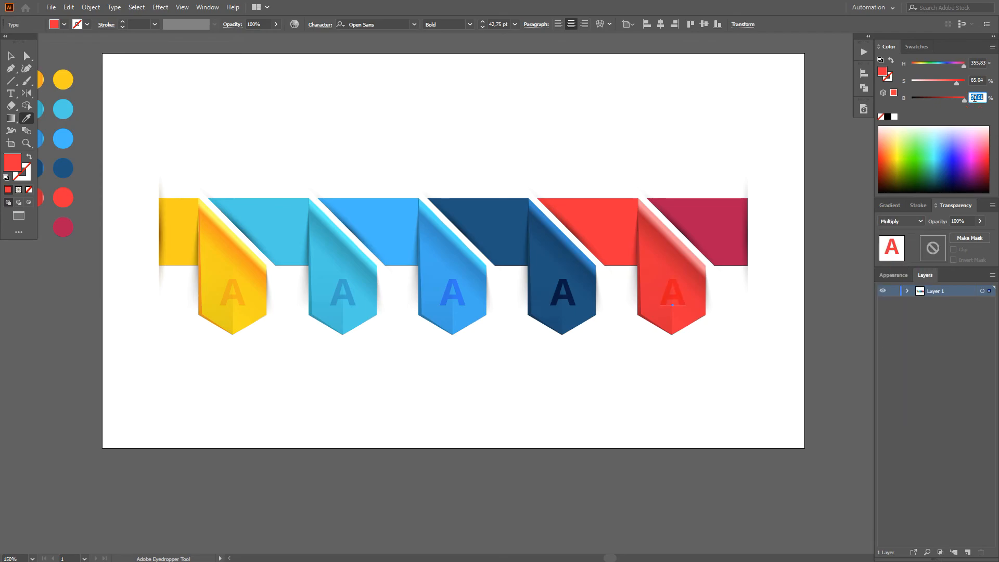
# Step: Change the letters on the second to fifth panels to B, C, D and E
pyautogui.press('t')
pyautogui.doubleClick(343, 294)
pyautogui.write('B')
pyautogui.doubleClick(452, 294)
pyautogui.write('C')
pyautogui.doubleClick(562, 294)
pyautogui.write('D')
pyautogui.doubleClick(660, 299)
pyautogui.write('E')
pyautogui.press('Escape')
pyautogui.click(622, 384)
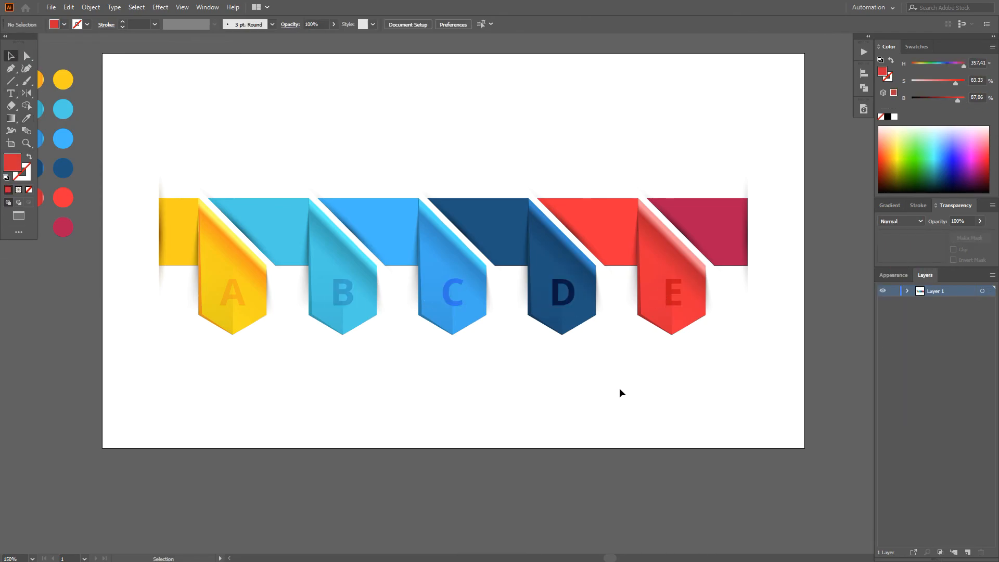
# Step: Paste the row of icons and placeholder texts below the panels, and move the lettered ribbon up, scaled slightly smaller
pyautogui.hotkey('ctrl', 'f')
pyautogui.moveTo(576, 404); pyautogui.dragTo(575, 416)
pyautogui.moveTo(147, 145); pyautogui.dragTo(723, 315)
pyautogui.moveTo(683, 321); pyautogui.dragTo(684, 292)
pyautogui.moveTo(758, 320); pyautogui.dragTo(740, 313)
pyautogui.press('Down')
pyautogui.press('Down')
pyautogui.press('Down')
pyautogui.press('Down')
pyautogui.press('Down')
pyautogui.press('Down')
pyautogui.press('Down')
pyautogui.click(735, 344)
# Step: Fill the row of placeholder texts with the black swatch from the greyscale group
pyautogui.moveTo(262, 442); pyautogui.dragTo(657, 425)
pyautogui.click(911, 46)
pyautogui.click(889, 119)
pyautogui.click(286, 443)
# Step: Centre the first icon and its text horizontally on the yellow panel A, using the panel as the key object
pyautogui.press('space')
pyautogui.moveTo(286, 443); pyautogui.dragTo(363, 356)
pyautogui.keyDown('shift'); pyautogui.click(352, 286); pyautogui.keyUp('shift')
pyautogui.click(353, 286)
pyautogui.click(349, 23)
# Step: Centre the last icon and its text horizontally on the red panel E, using the panel as the key object
pyautogui.press('space')
pyautogui.moveTo(522, 269); pyautogui.dragTo(439, 265)
pyautogui.moveTo(671, 415); pyautogui.dragTo(661, 348)
pyautogui.keyDown('shift'); pyautogui.click(673, 282); pyautogui.keyUp('shift')
pyautogui.click(674, 281)
pyautogui.click(349, 24)
pyautogui.click(747, 414)
# Step: Try to distribute the ungrouped icons and texts evenly by their horizontal centres
pyautogui.moveTo(703, 417); pyautogui.dragTo(231, 322)
pyautogui.click(318, 24)
pyautogui.click(340, 36)
pyautogui.click(479, 24)
pyautogui.hotkey('ctrl', 'z')
# Step: Group each of the second, third and fourth icons with the placeholder text below it
pyautogui.moveTo(402, 414); pyautogui.dragTo(356, 346)
pyautogui.hotkey('ctrl', 'g')
pyautogui.moveTo(489, 417); pyautogui.dragTo(452, 348)
pyautogui.hotkey('ctrl', 'g')
pyautogui.moveTo(584, 414); pyautogui.dragTo(547, 347)
# Step: Group the fifth icon with its text and the first icon with its text
pyautogui.hotkey('ctrl', 'g')
# Step: Try to distribute the icon row horizontally while the first and last icons are still ungrouped
pyautogui.moveTo(703, 414); pyautogui.dragTo(231, 334)
pyautogui.click(318, 25)
pyautogui.click(340, 37)
pyautogui.click(480, 24)
pyautogui.hotkey('ctrl', 'z')
pyautogui.click(468, 99)
pyautogui.click(465, 386)
pyautogui.moveTo(700, 416); pyautogui.dragTo(654, 347)
pyautogui.hotkey('ctrl', 'g')
pyautogui.moveTo(307, 416); pyautogui.dragTo(251, 348)
pyautogui.hotkey('ctrl', 'g')
# Step: Distribute the five icon-and-text groups evenly by their horizontal centres
pyautogui.moveTo(703, 416); pyautogui.dragTo(233, 338)
pyautogui.click(479, 23)
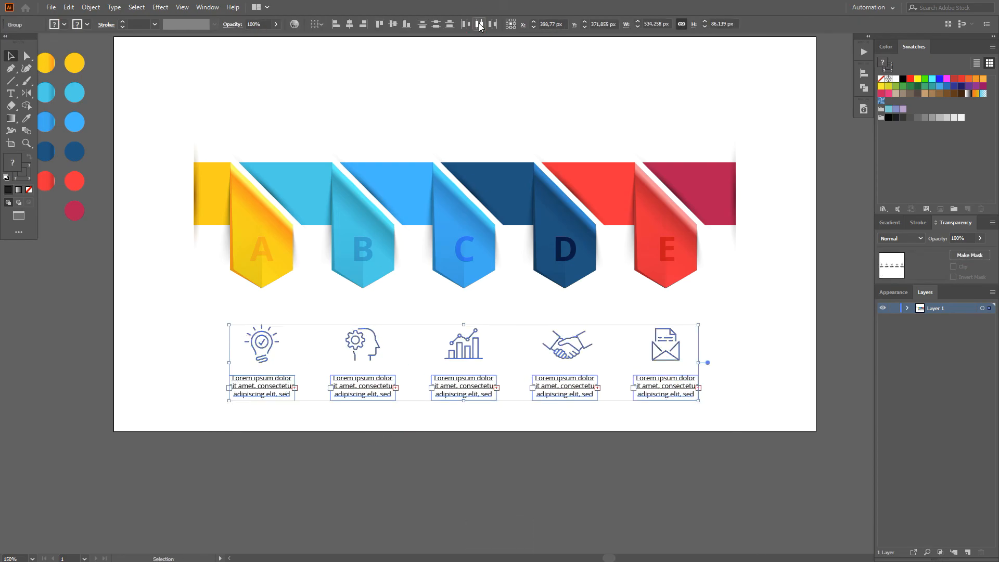
pyautogui.click(463, 106)
# Step: Move the row of icons and texts up closer to the panels, and shift the whole infographic slightly upward
pyautogui.moveTo(462, 108); pyautogui.dragTo(471, 139)
pyautogui.moveTo(199, 141); pyautogui.dragTo(232, 345)
pyautogui.moveTo(384, 416); pyautogui.dragTo(384, 399)
pyautogui.moveTo(765, 437); pyautogui.dragTo(196, 151)
pyautogui.moveTo(554, 268); pyautogui.dragTo(555, 262)
pyautogui.scroll(-1, 403, 220)
pyautogui.click(142, 276)
pyautogui.scroll(1, 417, 170)
pyautogui.moveTo(417, 170); pyautogui.dragTo(431, 190)
# Step: Add a bold Open Sans title above the ribbon reading "INFOGRAPHIC A"
pyautogui.click(11, 93)
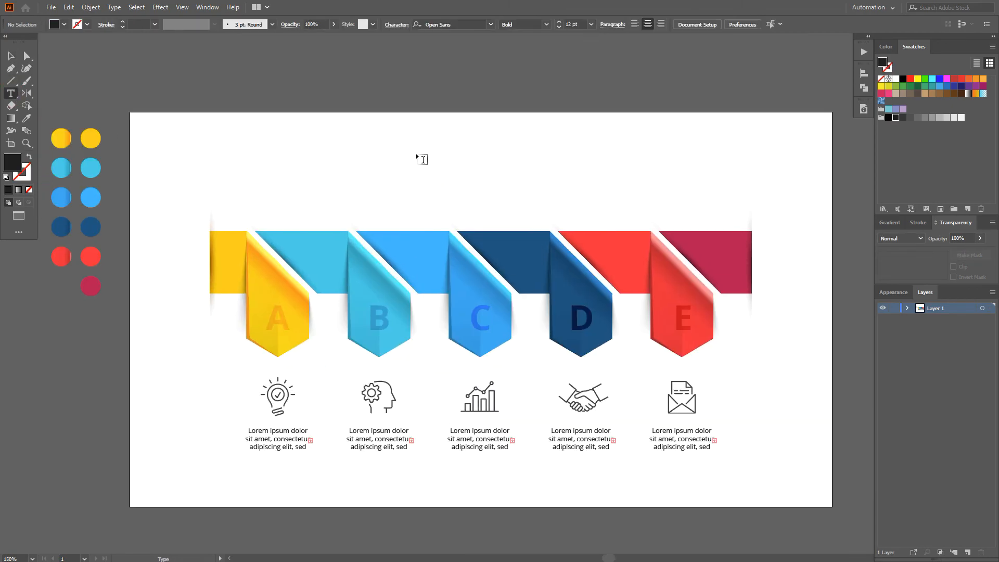
pyautogui.click(415, 162)
pyautogui.write('INFOGRAPHICS')
pyautogui.press('BackSpace')
pyautogui.write('ARRO')
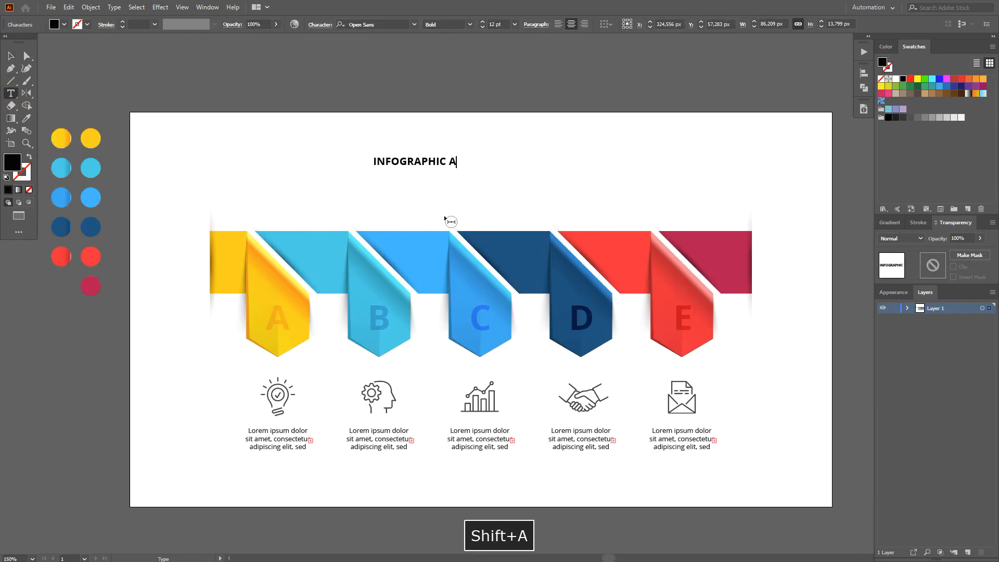